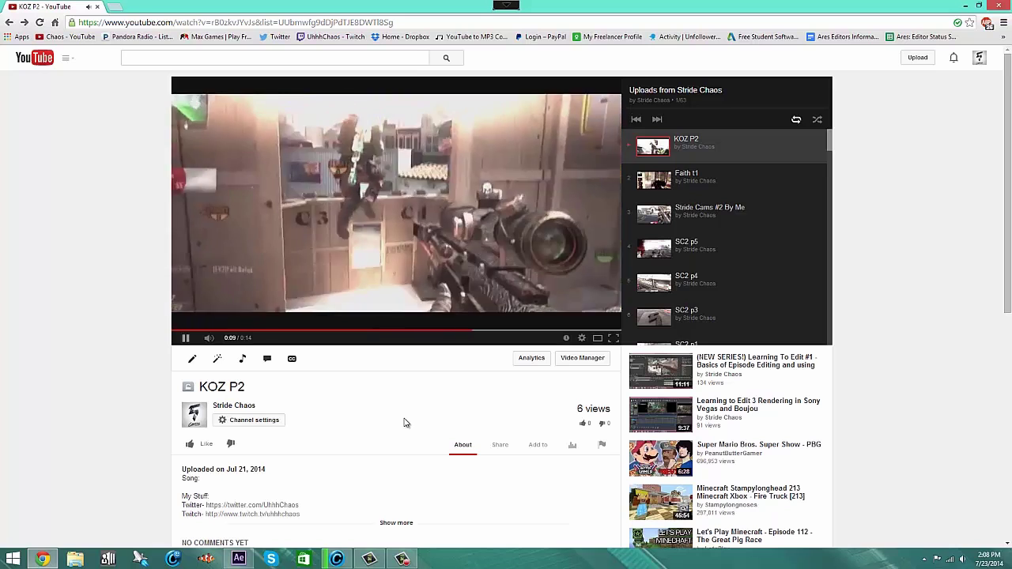
# Replay the KOZ P2 video around 0:07 to 0:09 and examine the transition from the killcam to the walking soldier clip
pyautogui.click(474, 304)
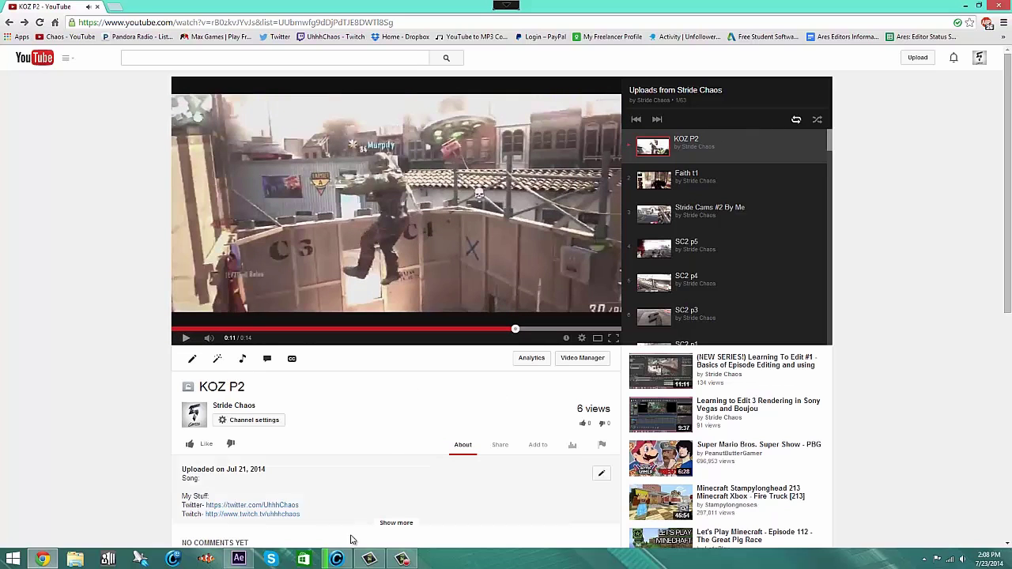
pyautogui.click(408, 331)
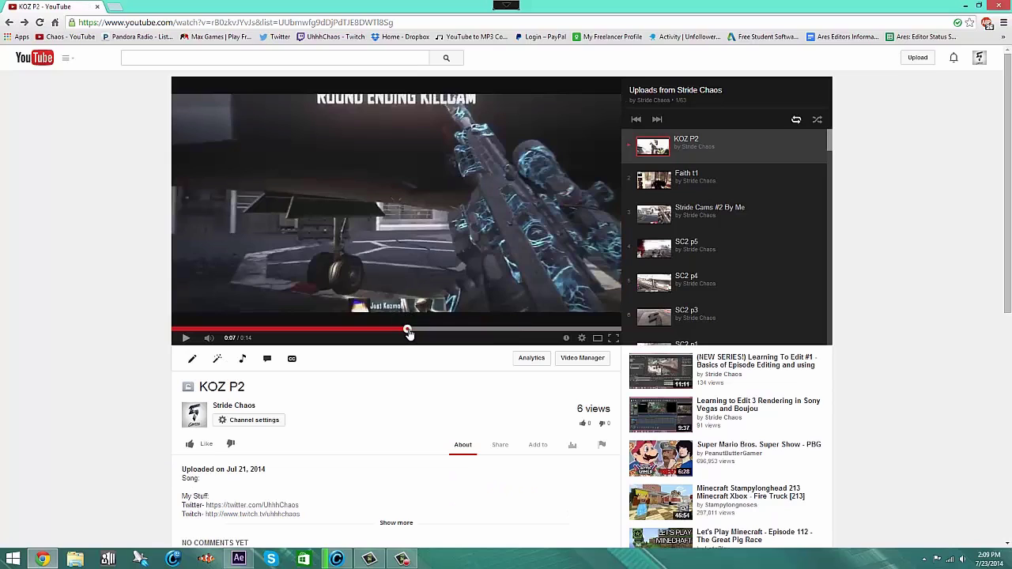
pyautogui.moveTo(408, 331)
pyautogui.mouseDown()
pyautogui.moveTo(433, 332)
pyautogui.moveTo(417, 330)
pyautogui.mouseUp()
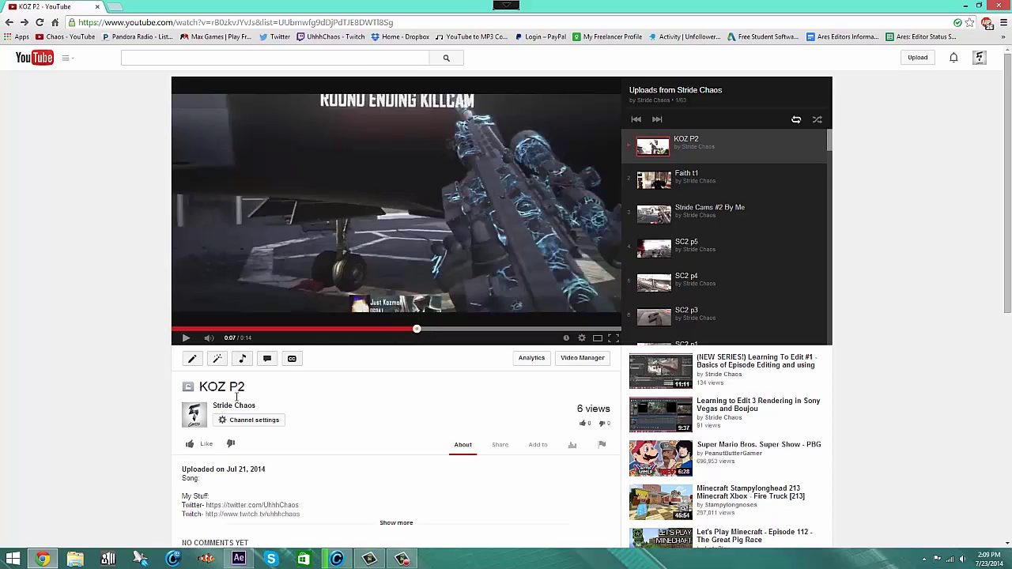
pyautogui.click(189, 337)
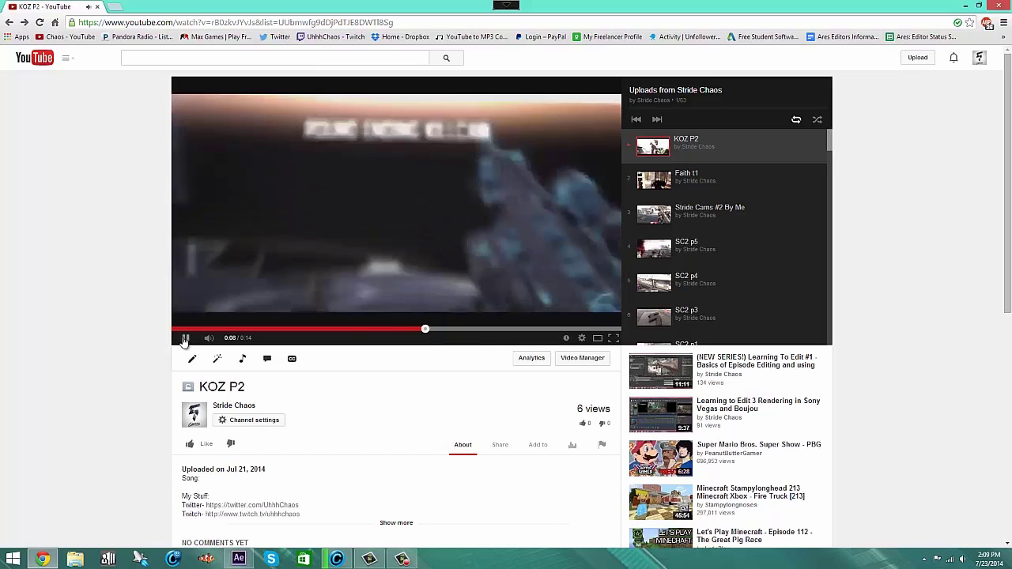
pyautogui.click(185, 340)
pyautogui.click(419, 328)
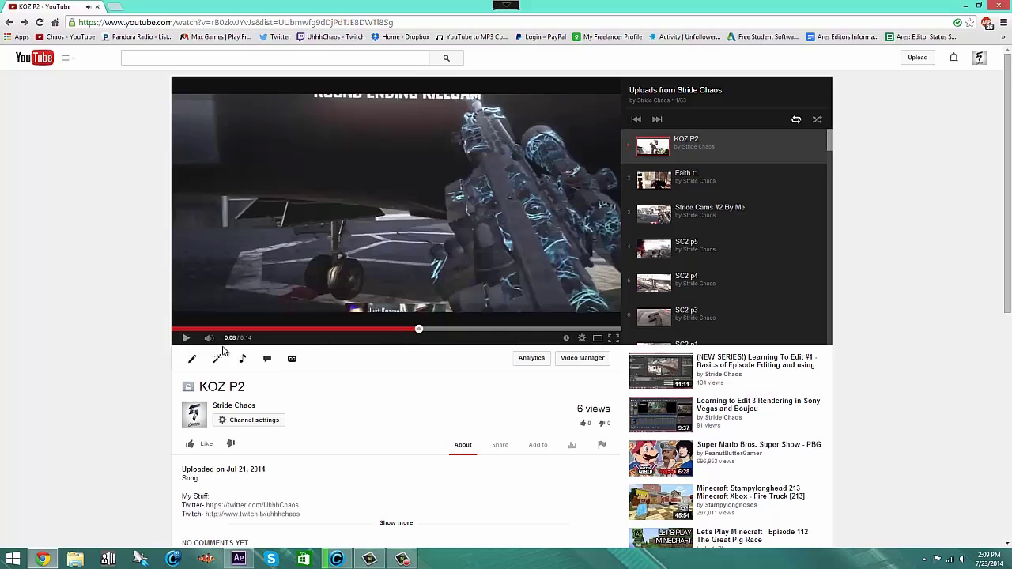
pyautogui.click(183, 337)
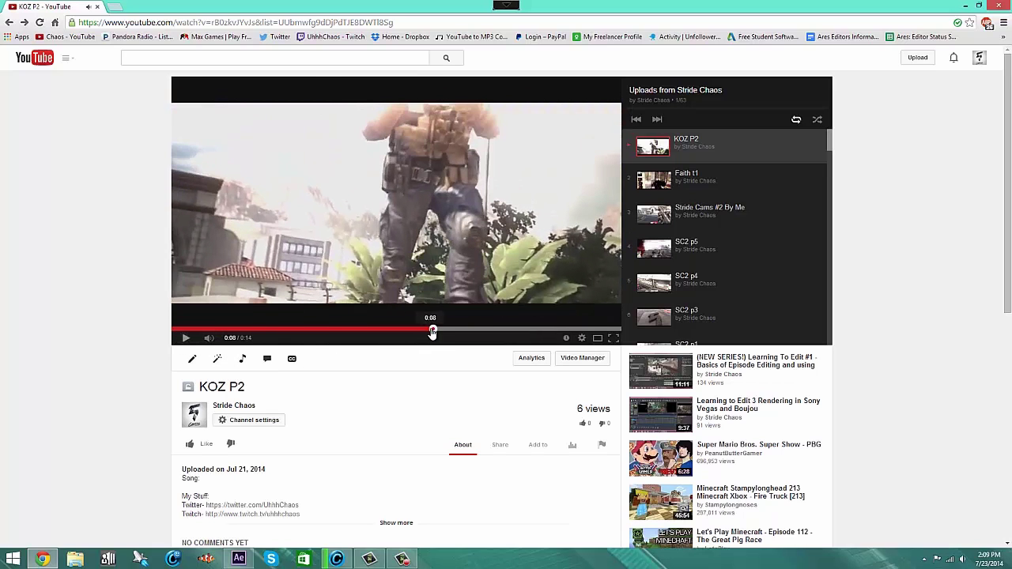
pyautogui.click(421, 330)
pyautogui.click(179, 339)
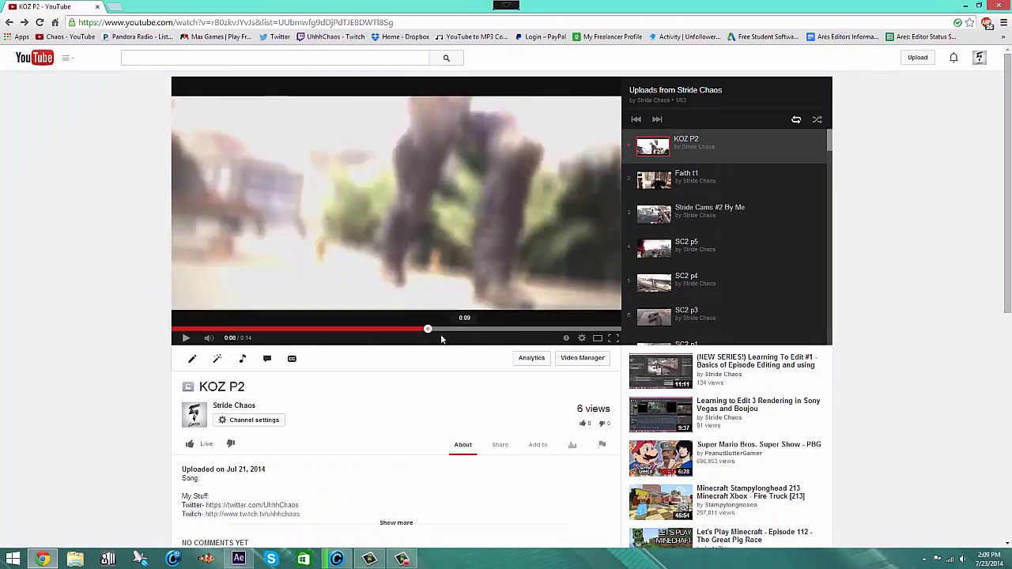
pyautogui.click(186, 337)
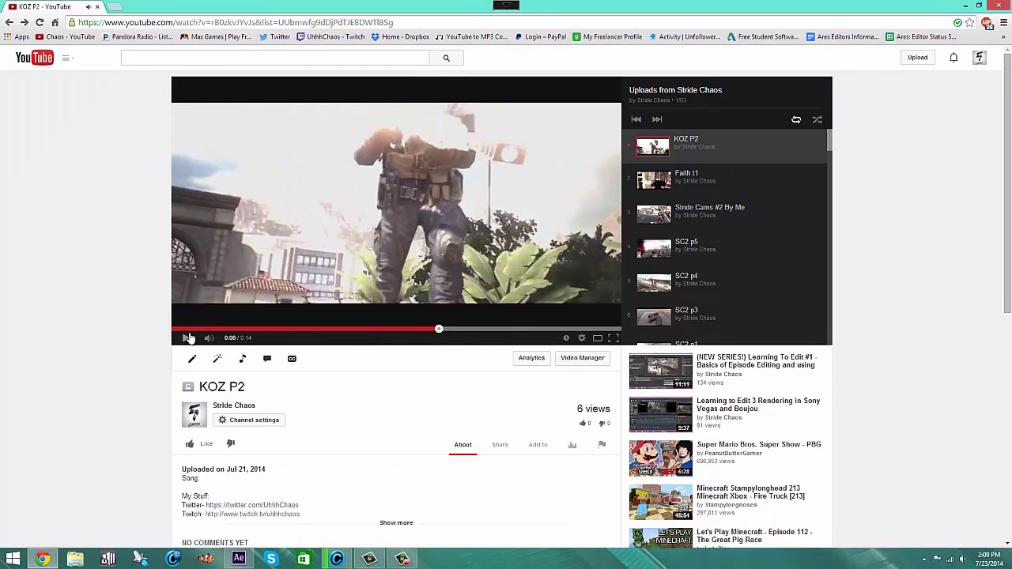
# Switch to After Effects to preview the studio dude clip up to 0;00;31;02, and compare it with the video's transition frame in Chrome
pyautogui.click(239, 559)
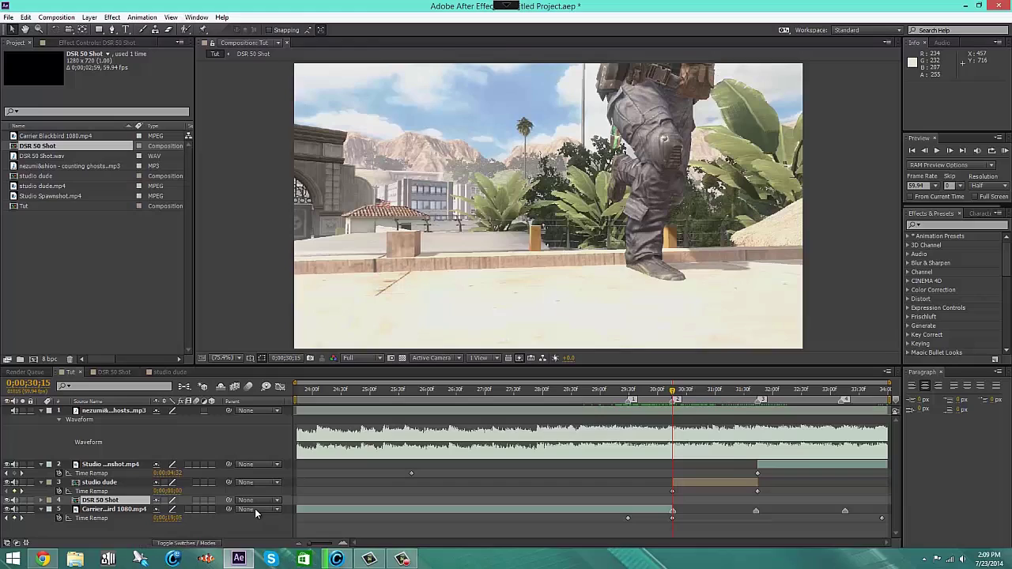
pyautogui.moveTo(674, 395); pyautogui.dragTo(718, 518)
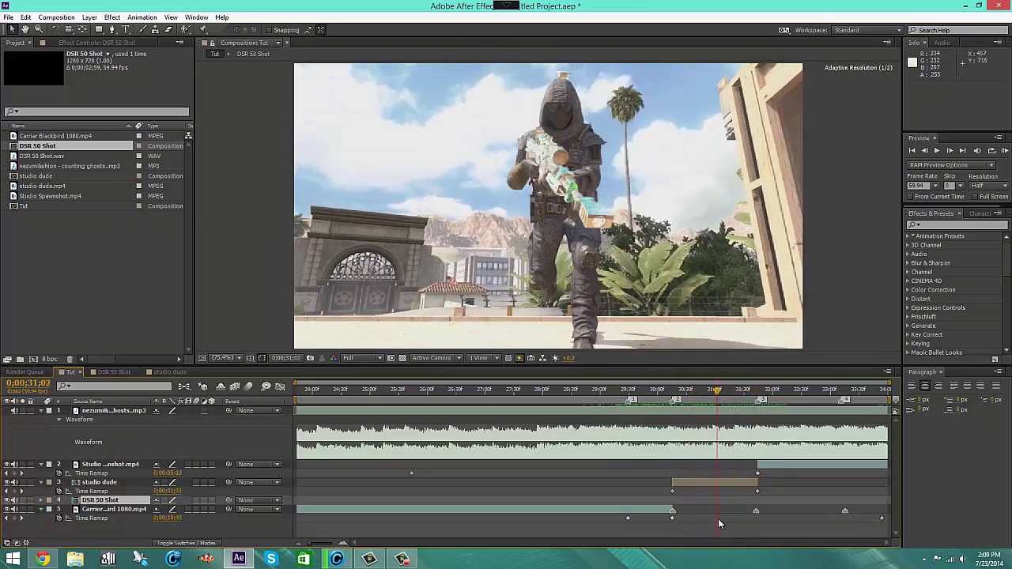
pyautogui.click(43, 559)
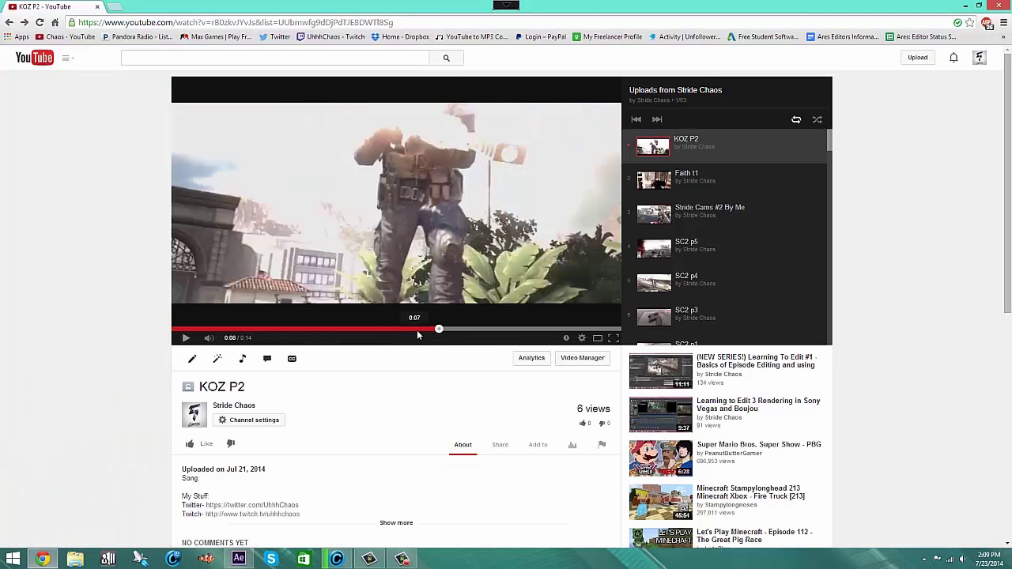
pyautogui.click(420, 330)
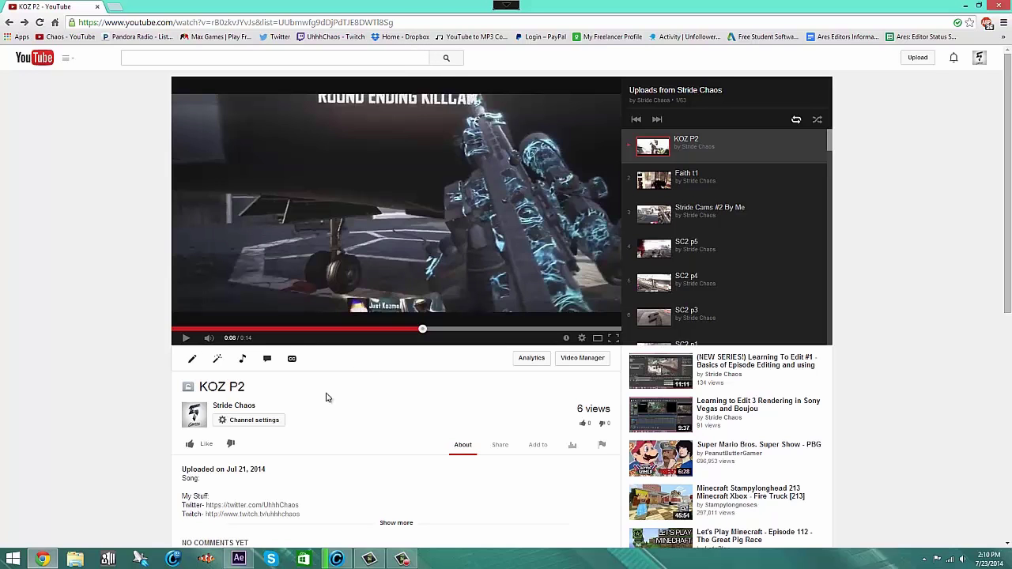
# Switch to After Effects and preview the cut between the killcam and the studio dude clip from 0;00;29;55 to 0;00;31;00
pyautogui.moveTo(239, 559)
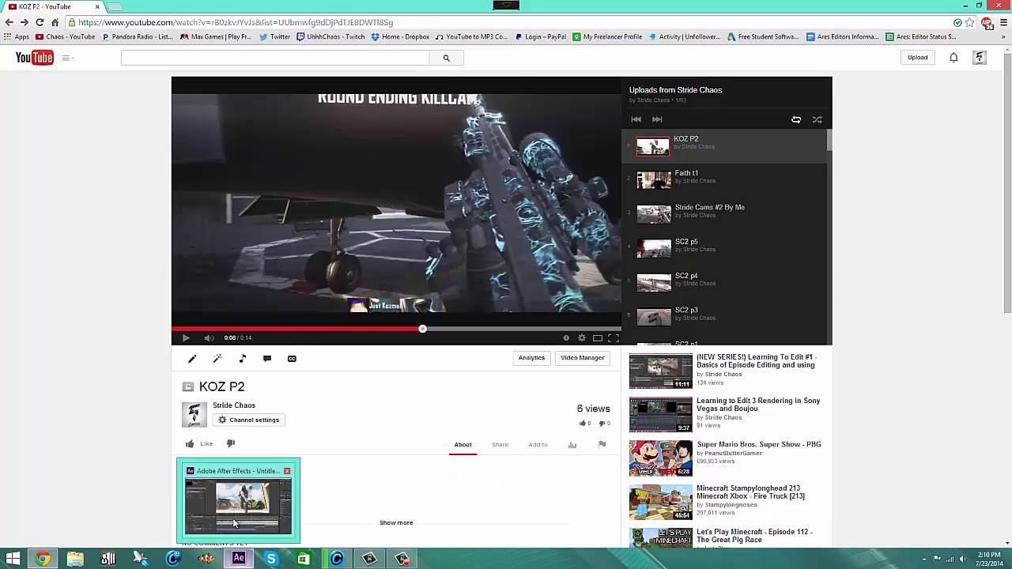
pyautogui.click(233, 522)
pyautogui.moveTo(723, 396); pyautogui.dragTo(653, 428)
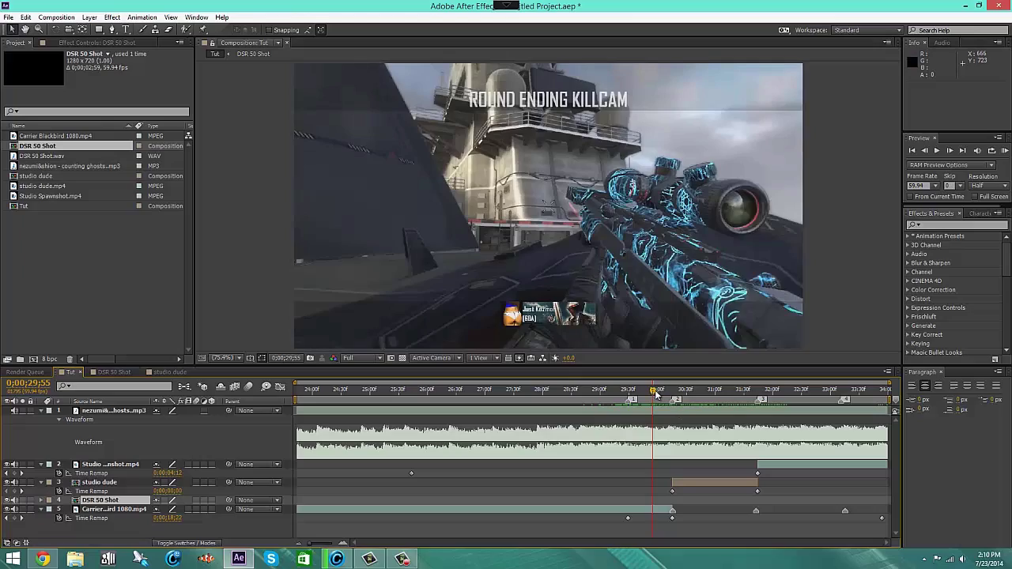
pyautogui.moveTo(655, 395); pyautogui.dragTo(718, 413)
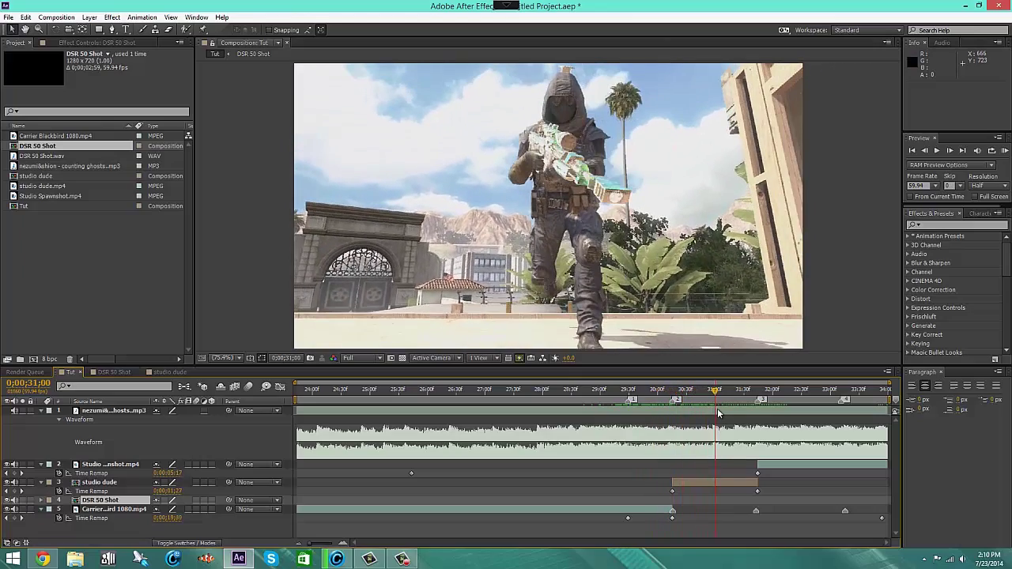
# Switch to Chrome and play the earlier cinematic transition in the KOZ P2 video from 0:02 to 0:05
pyautogui.click(43, 559)
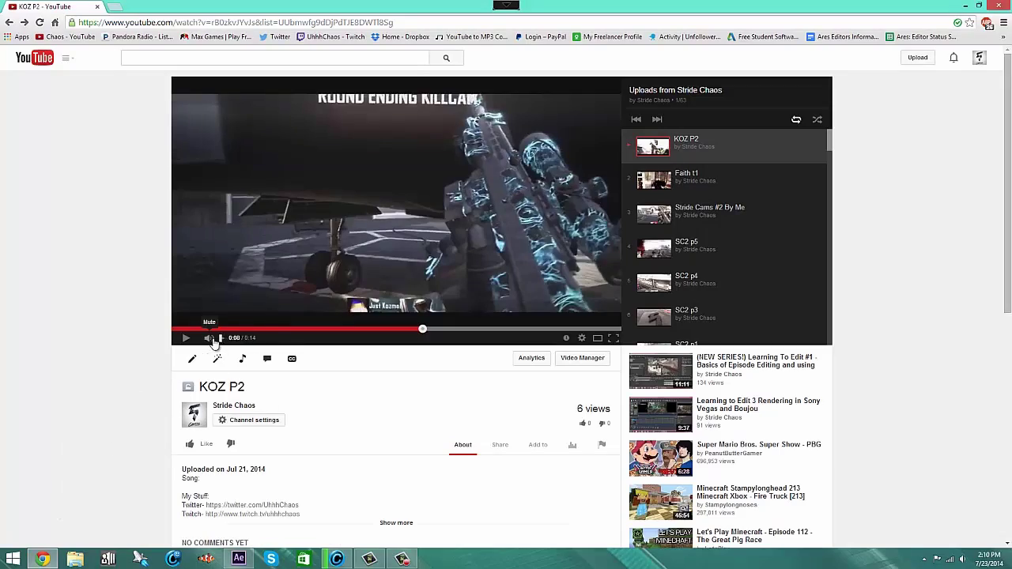
pyautogui.click(261, 329)
pyautogui.click(278, 330)
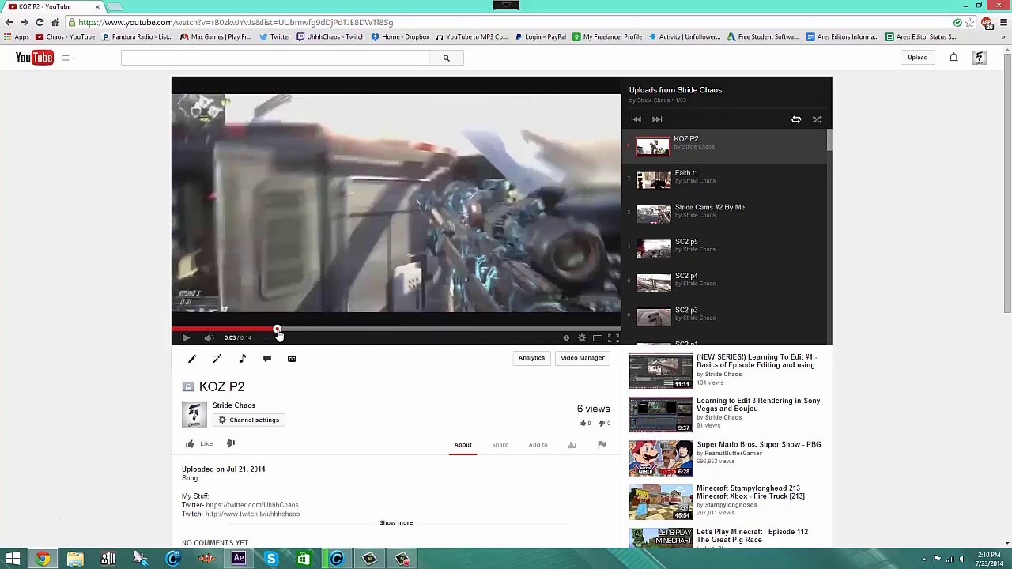
pyautogui.moveTo(277, 331); pyautogui.dragTo(260, 330)
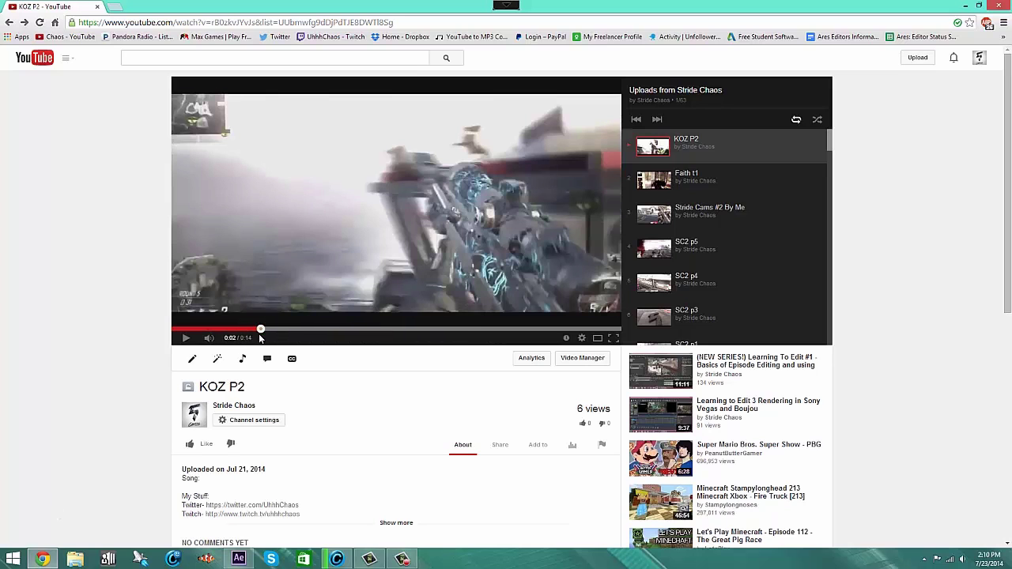
pyautogui.click(185, 338)
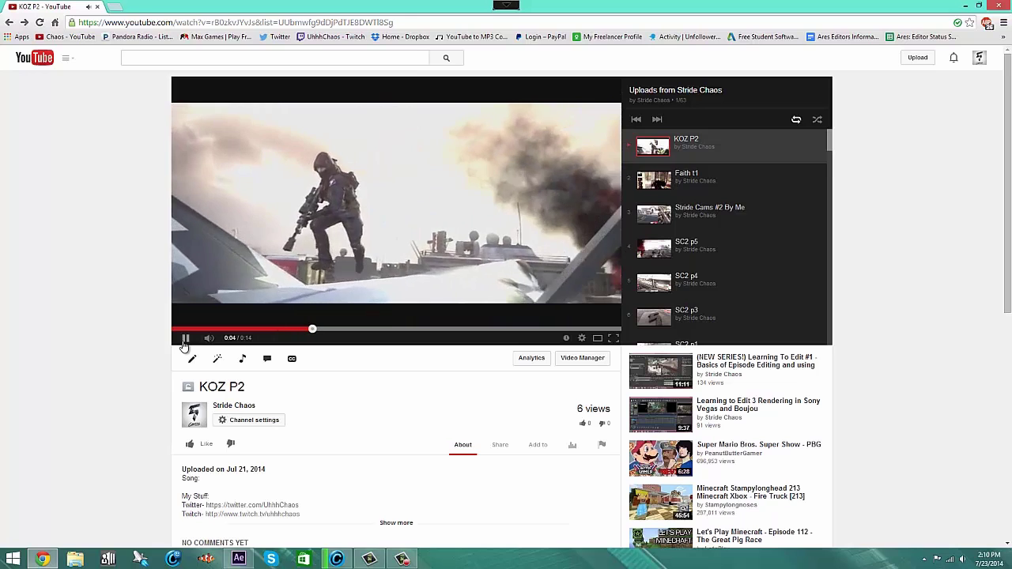
pyautogui.click(185, 340)
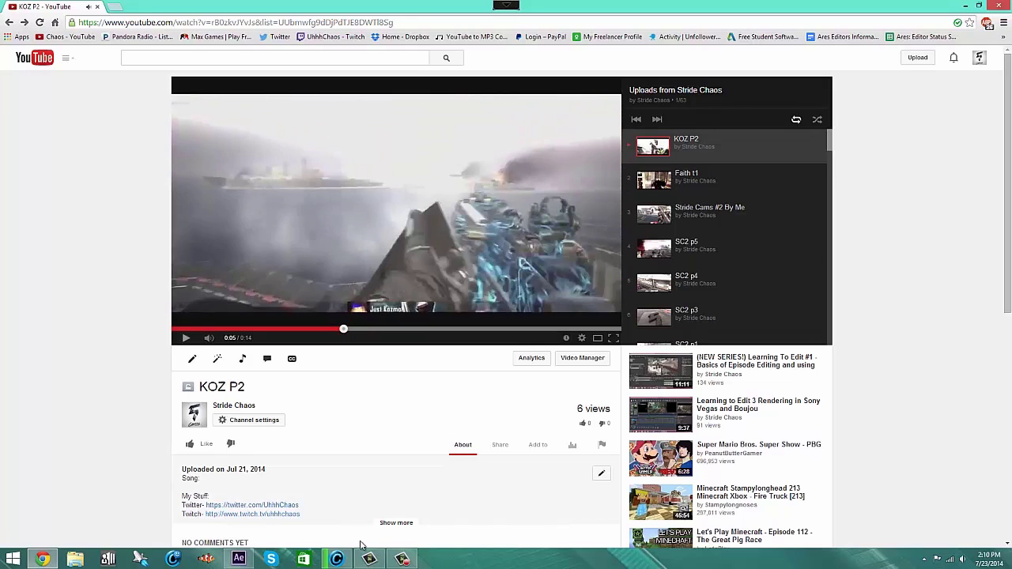
# Switch to After Effects, extend the studio dude layer's start to 0;00;30;03, and move its first Time Remap keyframe to that frame
pyautogui.click(240, 561)
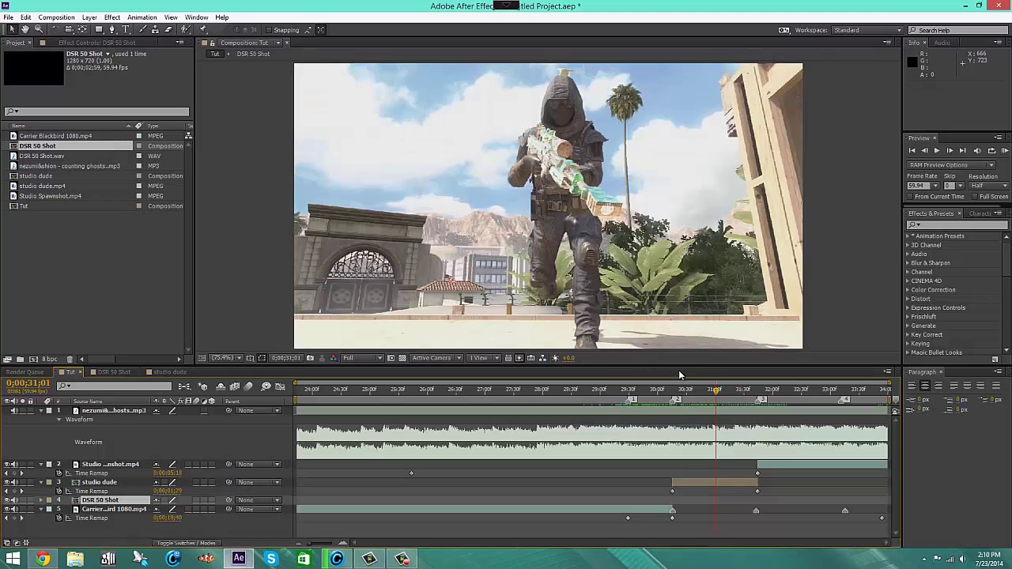
pyautogui.moveTo(718, 398); pyautogui.dragTo(672, 411)
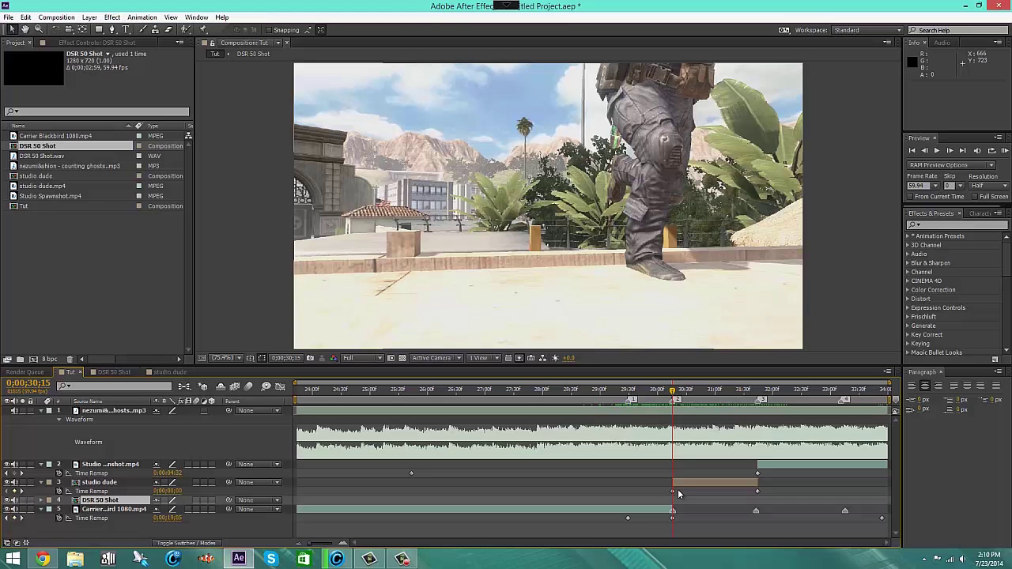
pyautogui.hotkey('shift', 'pageup')
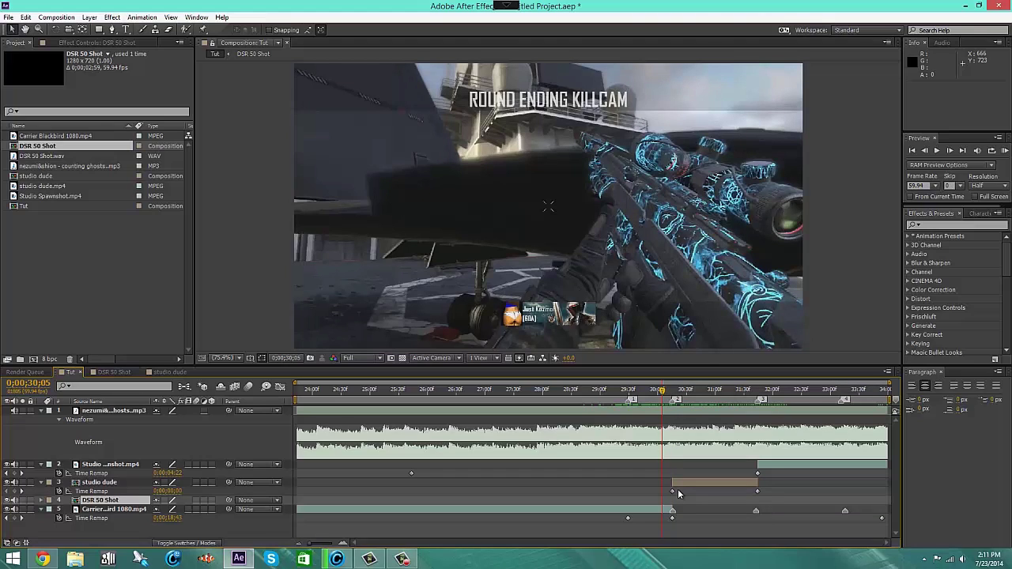
pyautogui.press('pageup')
pyautogui.press('pageup')
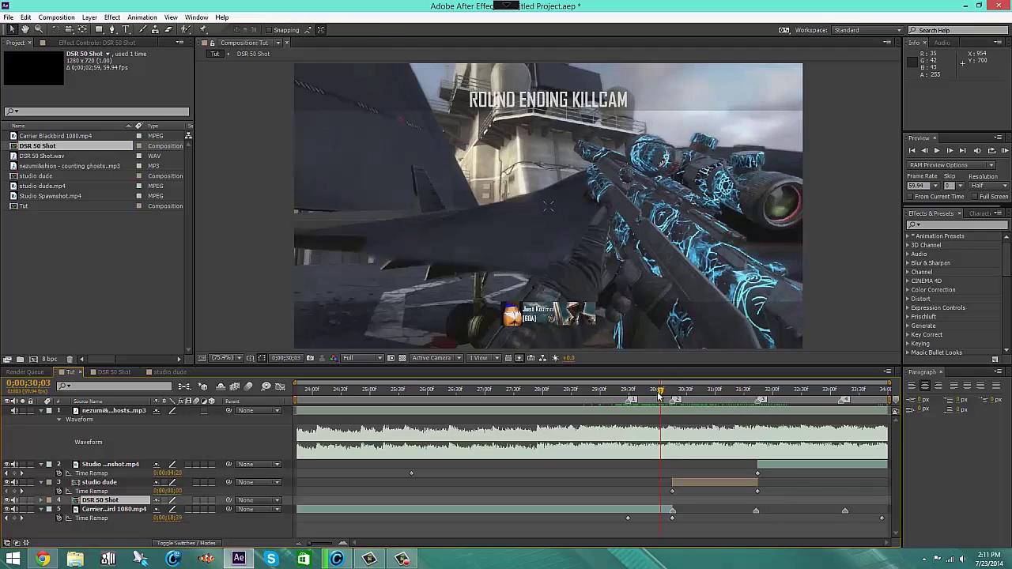
pyautogui.moveTo(661, 391); pyautogui.dragTo(666, 391)
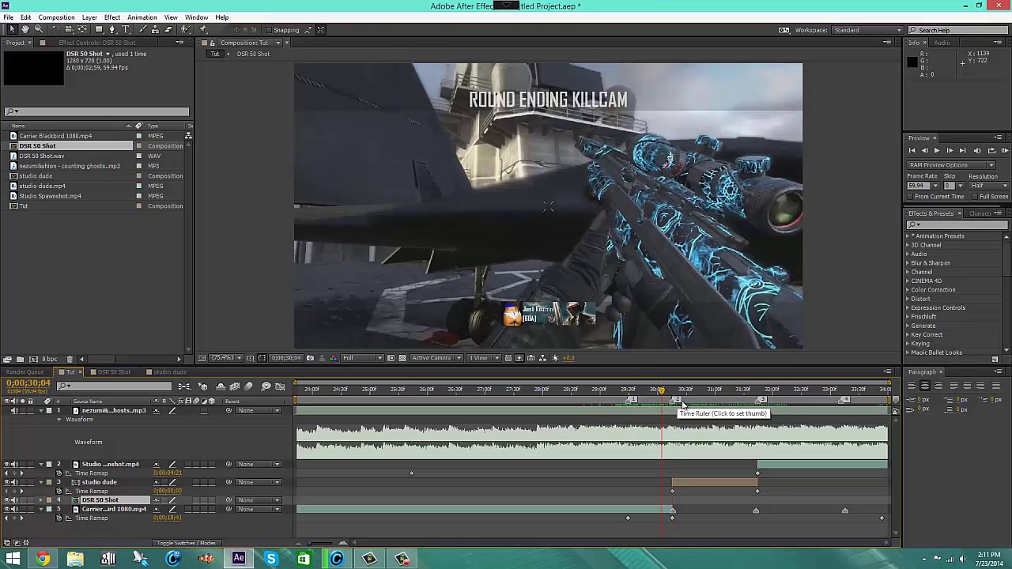
pyautogui.press('k')
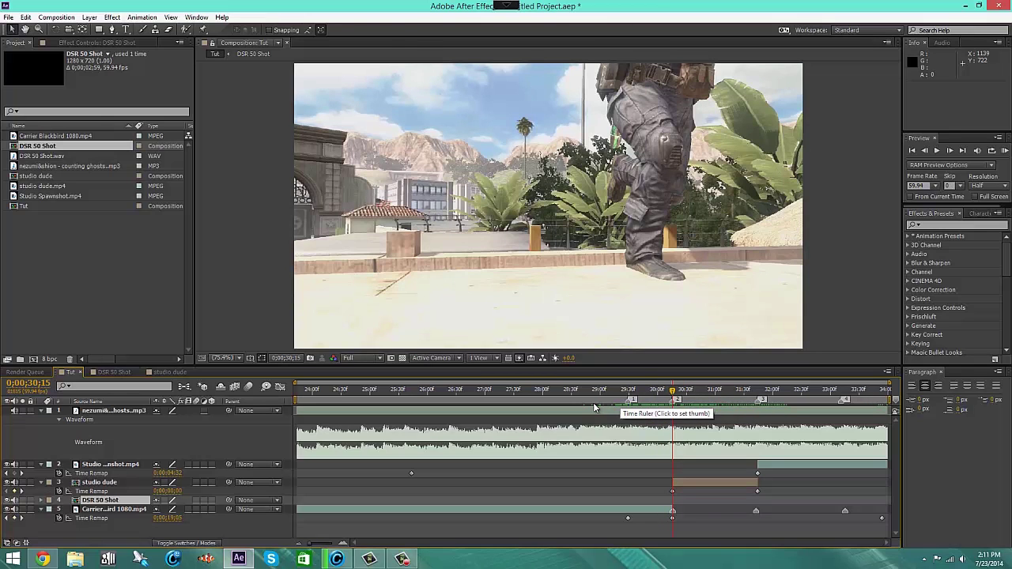
pyautogui.press('j')
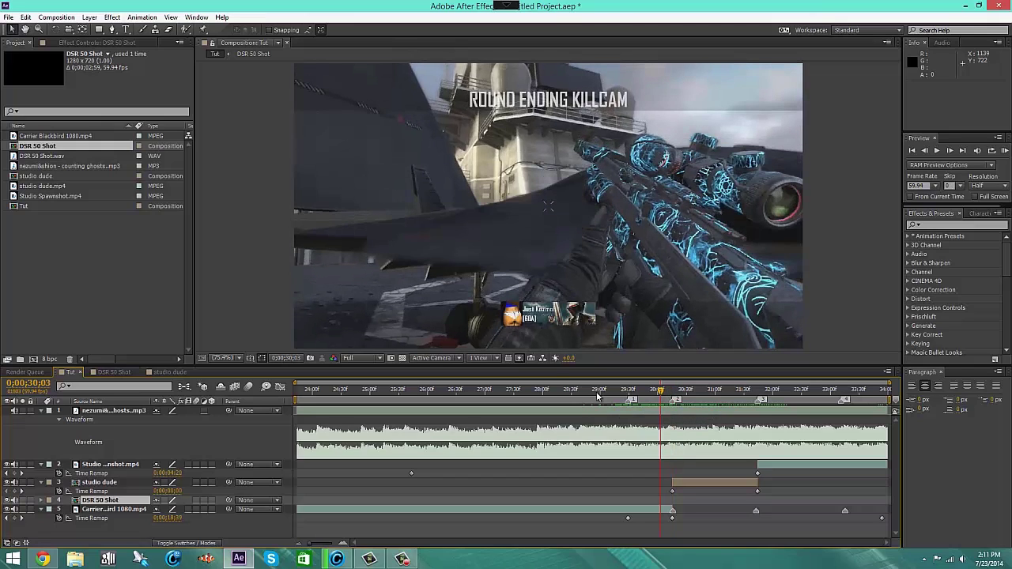
pyautogui.click(687, 481)
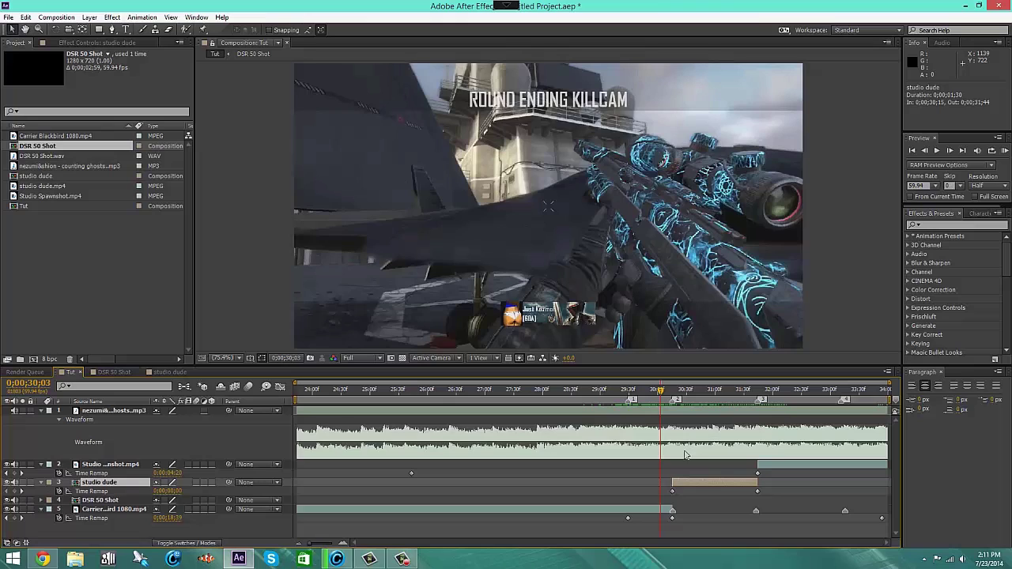
pyautogui.hotkey('alt', '[')
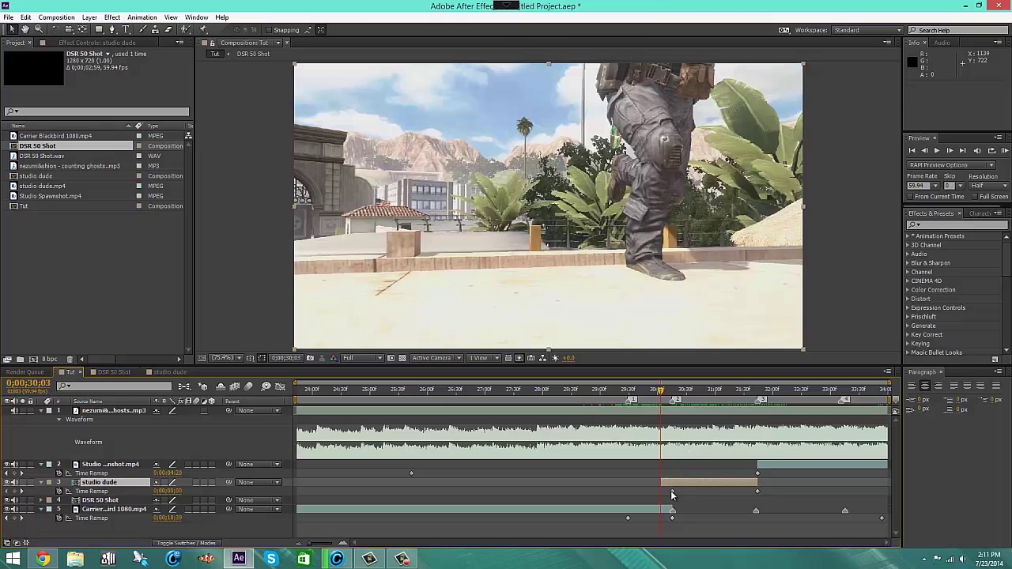
pyautogui.moveTo(671, 492); pyautogui.dragTo(661, 492)
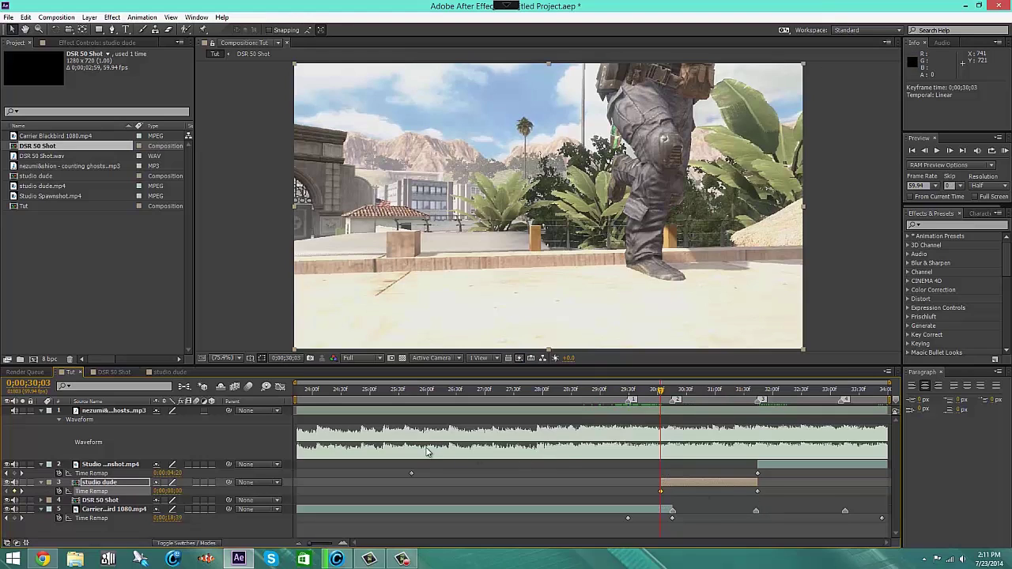
# Add Position keyframes at 640.0,360.0 to the studio dude layer at 0;00;30;03 and 0;00;30;15
pyautogui.hotkey('shift', 'p')
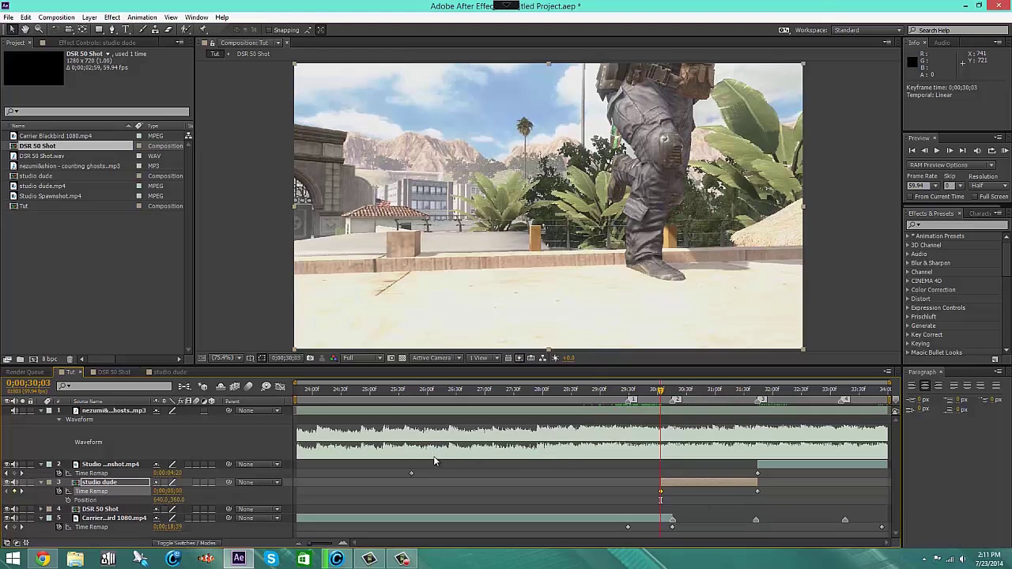
pyautogui.click(67, 500)
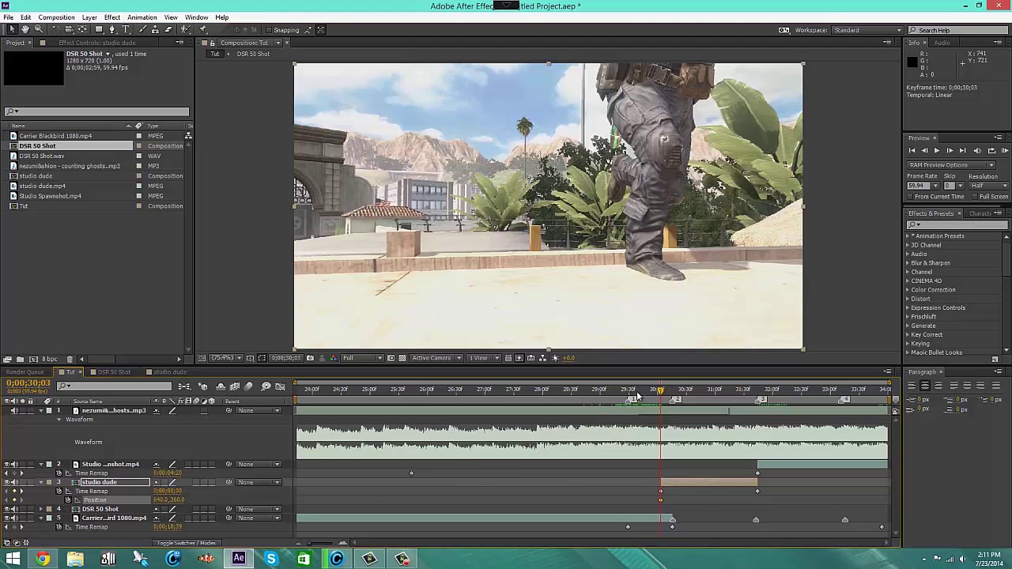
pyautogui.press('k')
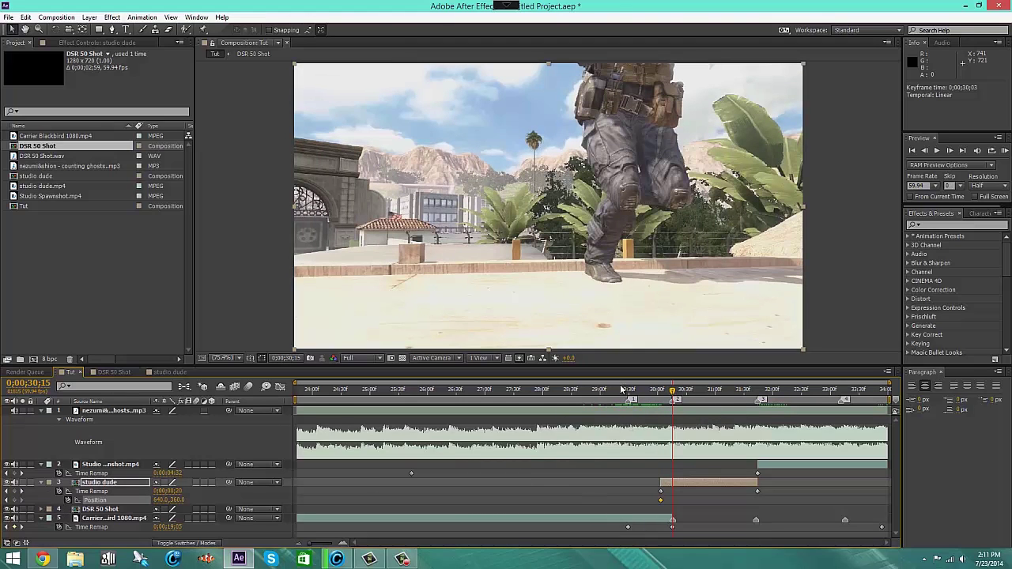
pyautogui.moveTo(622, 390); pyautogui.dragTo(662, 527)
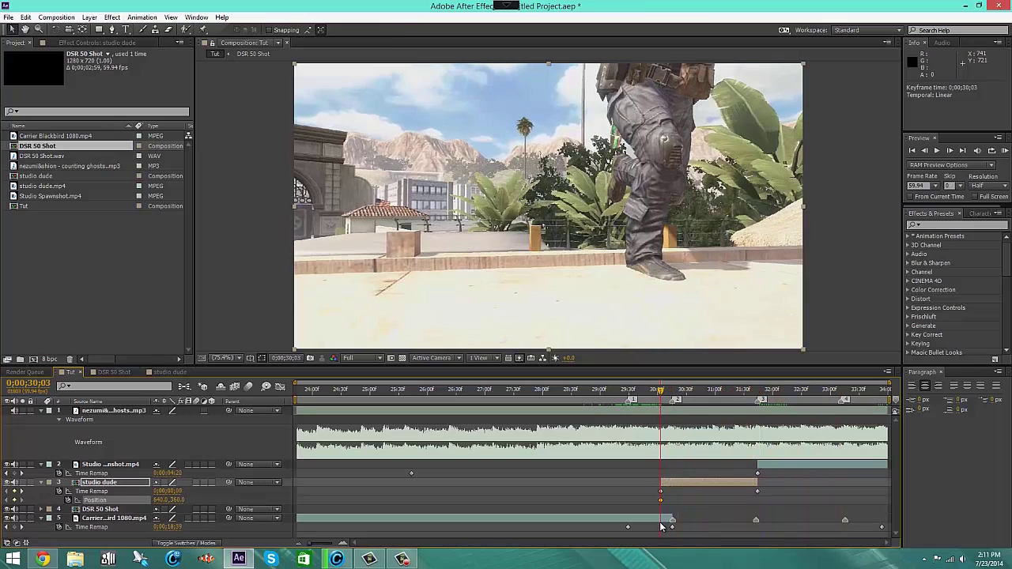
pyautogui.press('k')
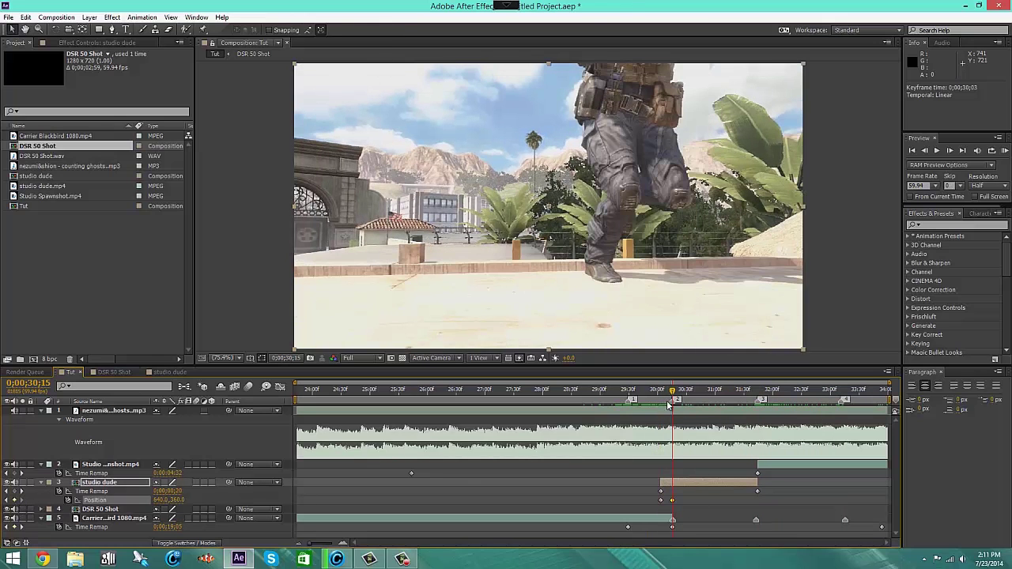
pyautogui.moveTo(672, 392); pyautogui.dragTo(661, 393)
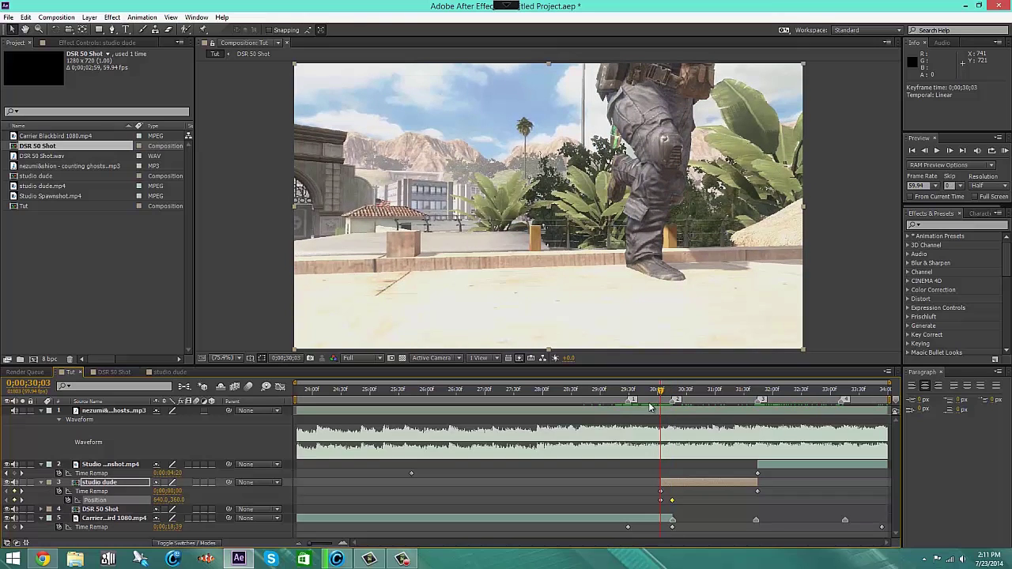
pyautogui.moveTo(176, 500); pyautogui.dragTo(133, 501)
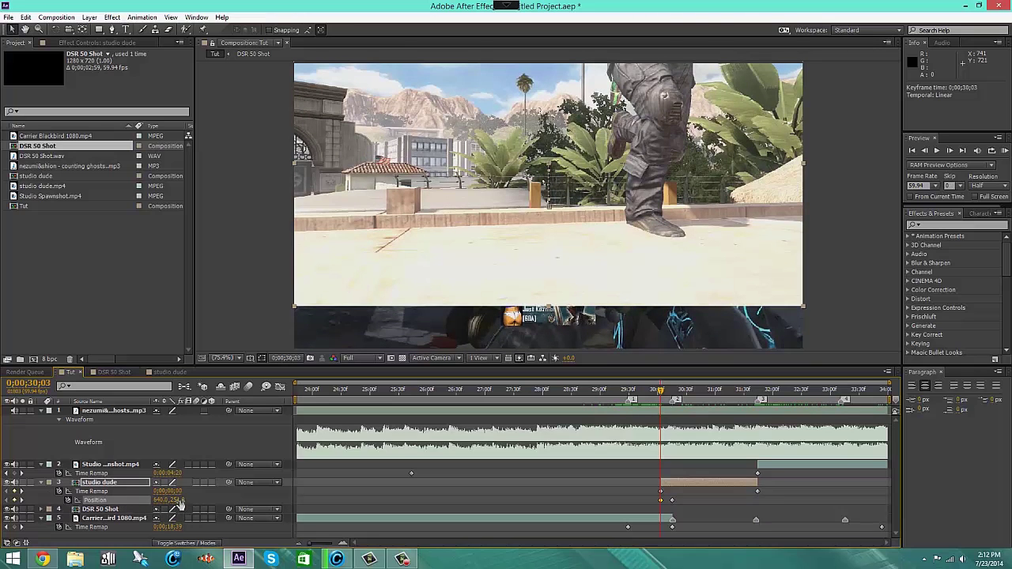
pyautogui.moveTo(176, 501); pyautogui.dragTo(35, 479)
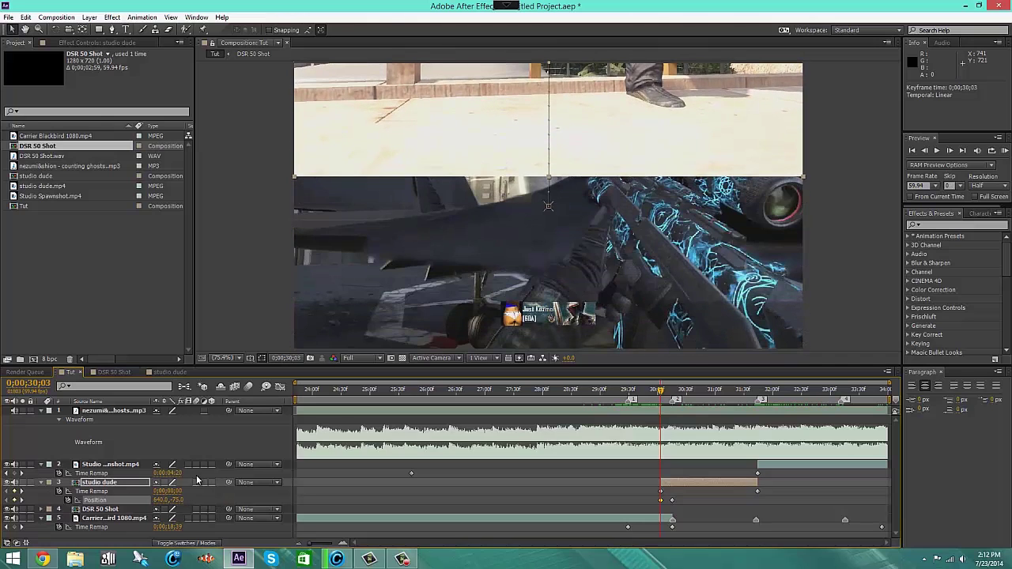
pyautogui.click(180, 500)
pyautogui.click(207, 494)
pyautogui.hotkey('ctrl', 'z')
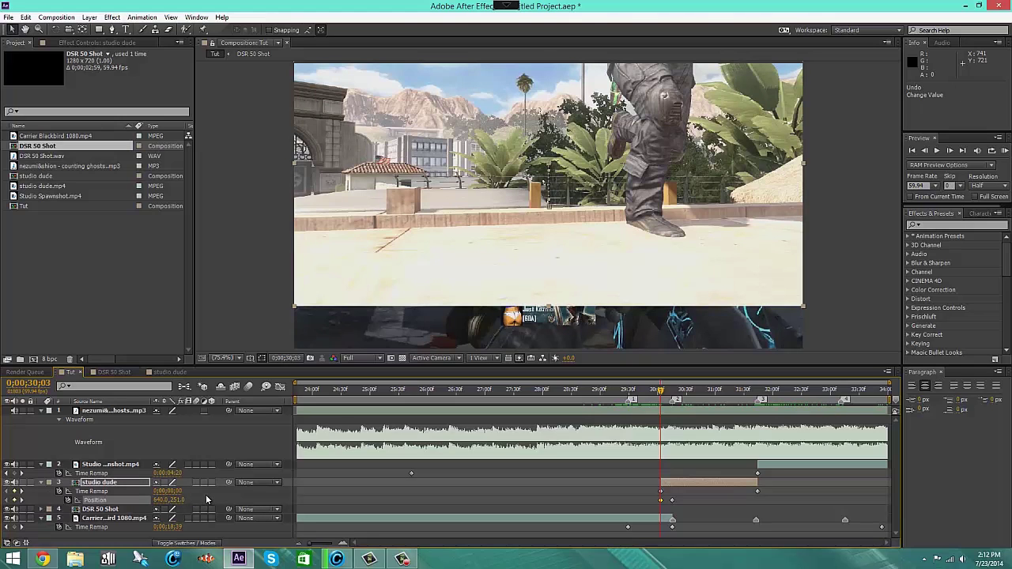
pyautogui.hotkey('ctrl', 'z')
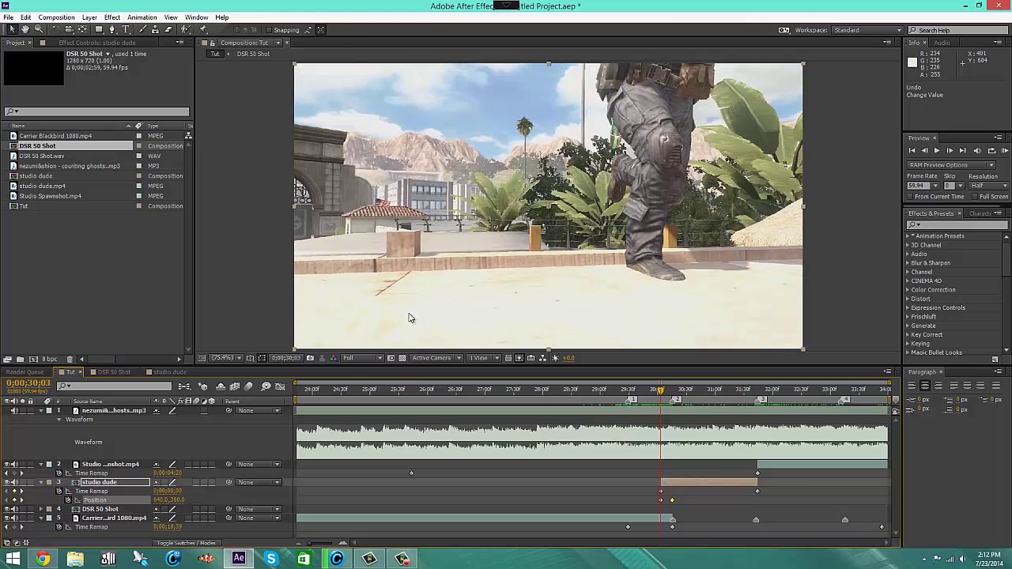
# Set the studio dude layer's vertical Position value to -360 at 0;00;30;03 and check the neighbouring frame
pyautogui.click(178, 500)
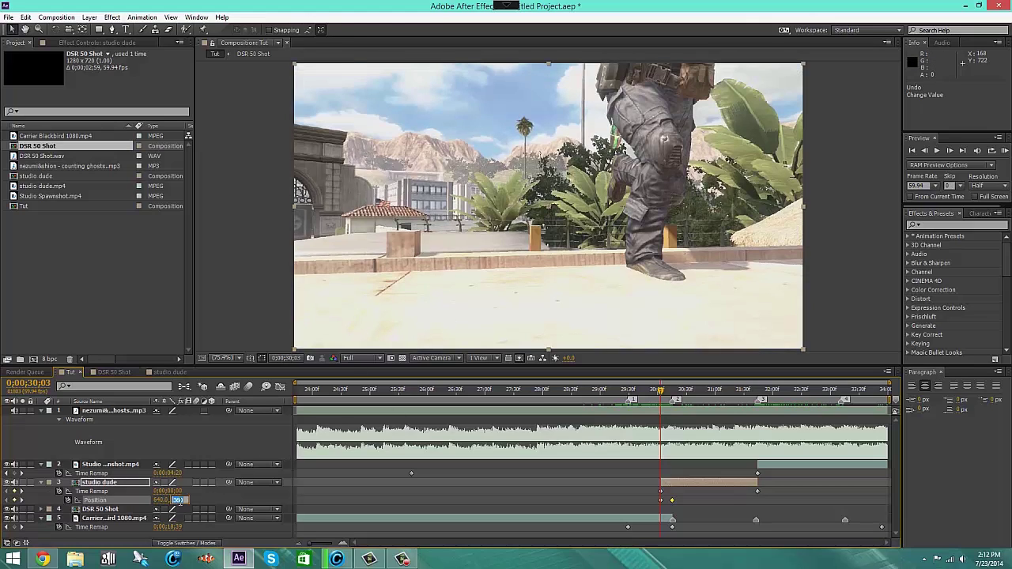
pyautogui.write('-360')
pyautogui.press('Return')
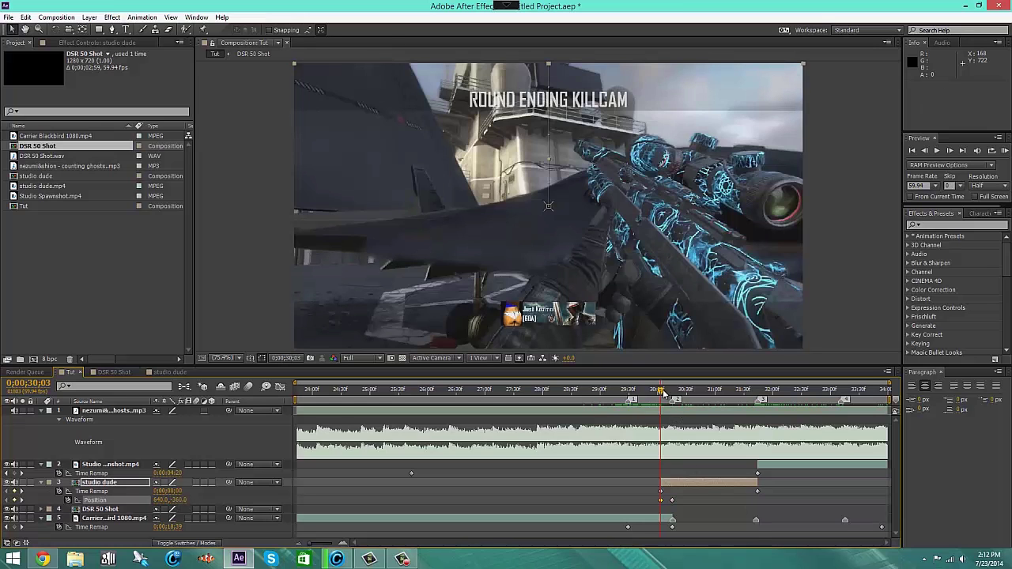
pyautogui.moveTo(662, 393)
pyautogui.mouseDown()
pyautogui.moveTo(671, 393)
pyautogui.moveTo(661, 403)
pyautogui.mouseUp()
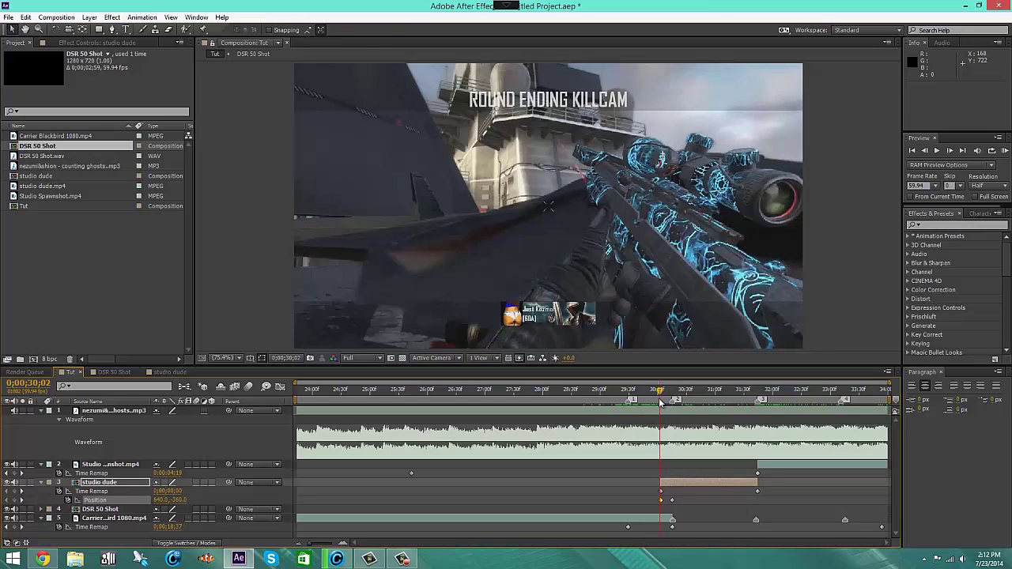
pyautogui.press('pagedown')
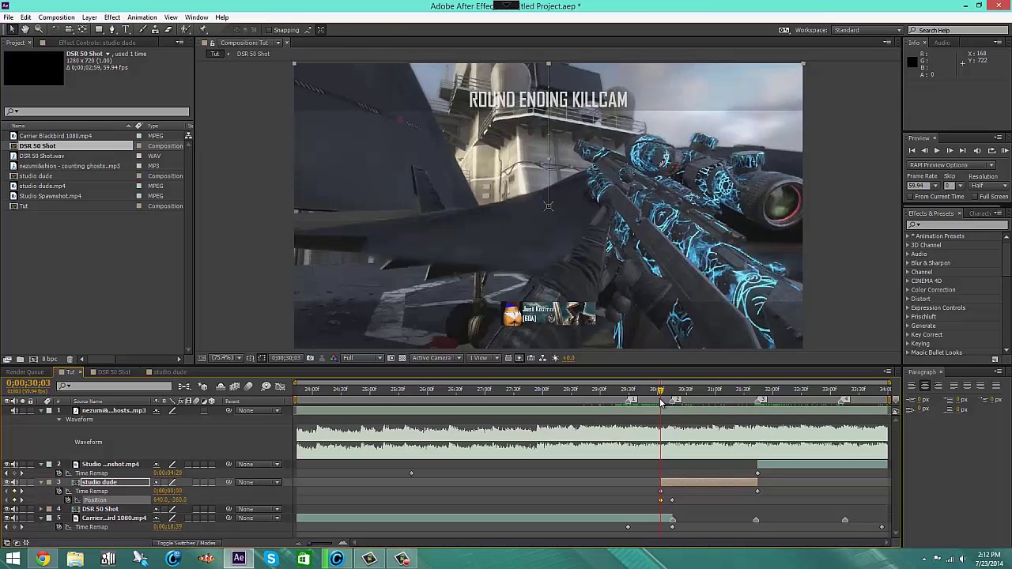
# Reveal the Position property of the Carrier Blackbird 1080.mp4 layer
pyautogui.click(652, 525)
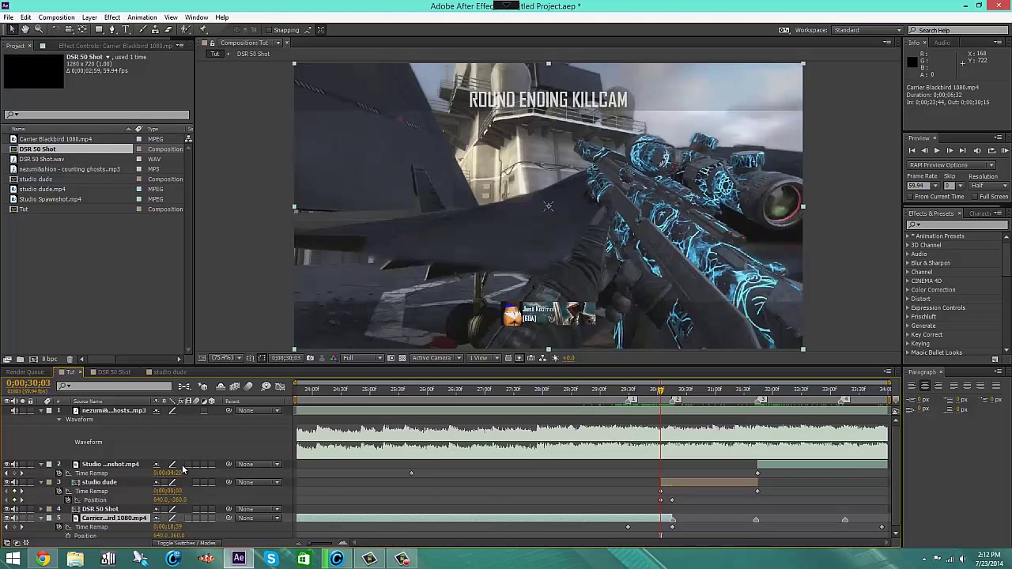
pyautogui.hotkey('shift', 'p')
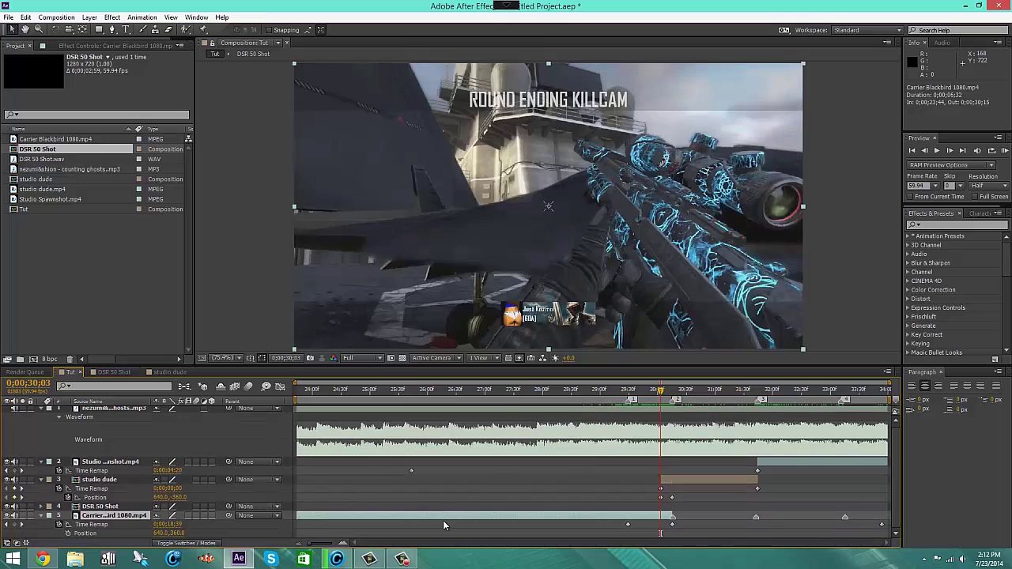
pyautogui.hotkey('ctrl', 'y')
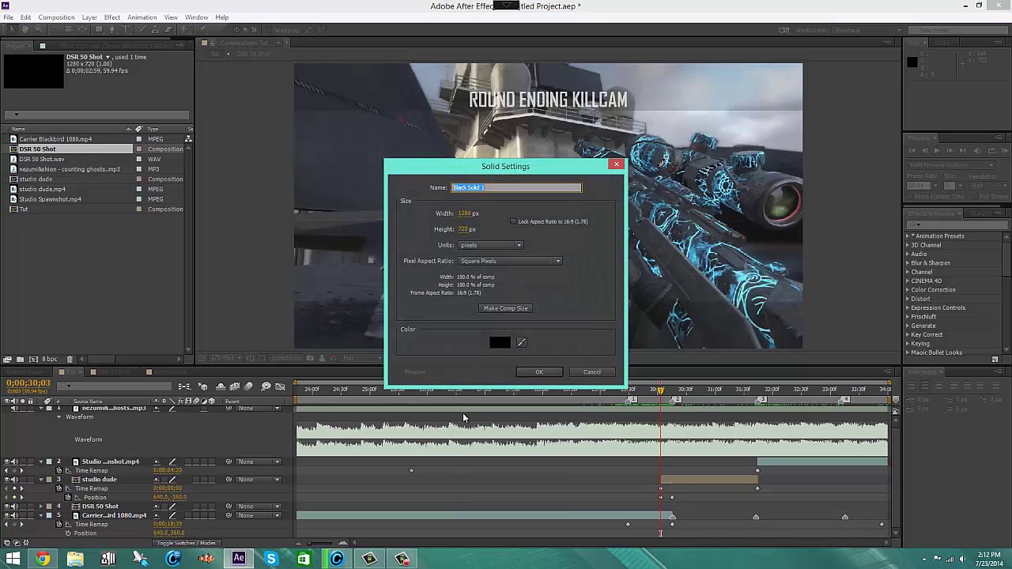
pyautogui.click(617, 164)
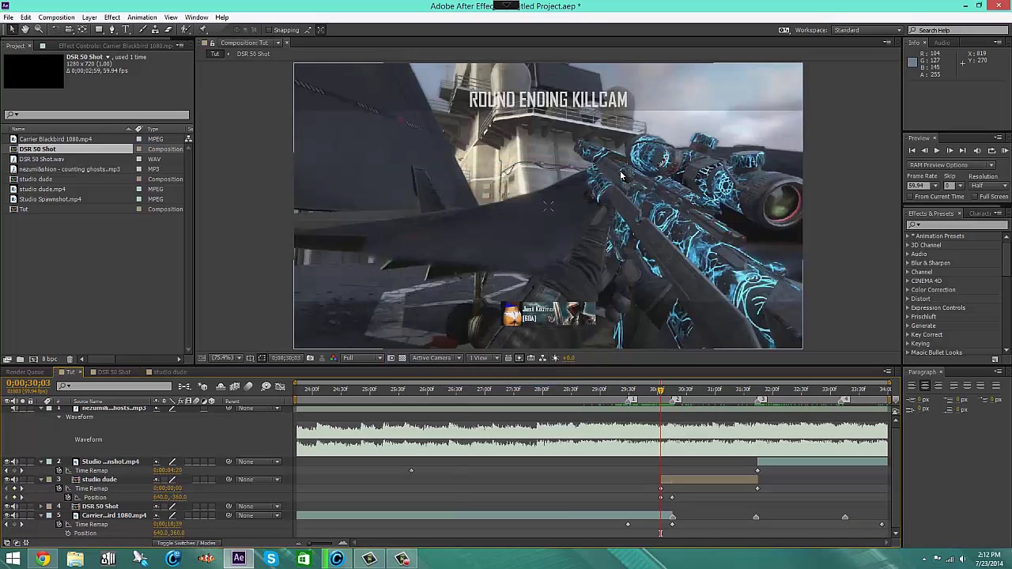
# Add an adjustment layer and trim it to run from 0;00;30;03 to 0;00;30;15
pyautogui.hotkey('ctrl', 'alt', 'y')
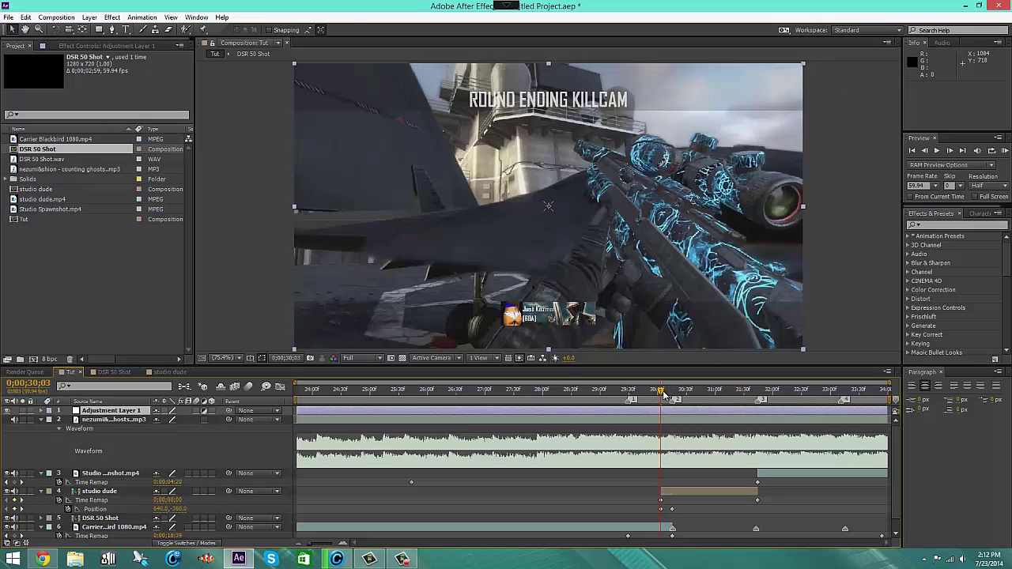
pyautogui.press('space')
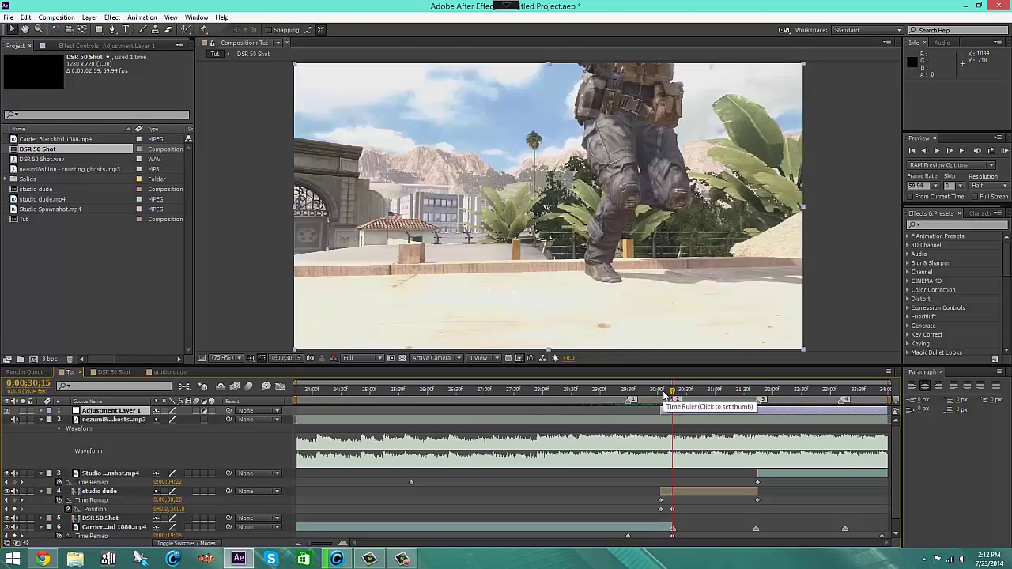
pyautogui.hotkey('alt', ']')
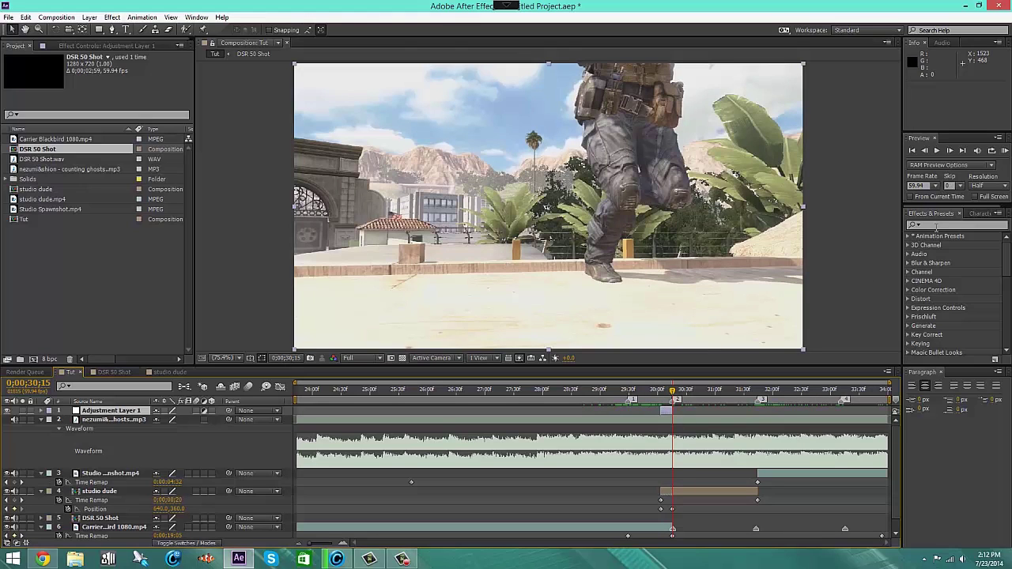
# Apply the Transform effect to the adjustment layer and place the layer directly above Carrier Blackbird 1080.mp4
pyautogui.click(933, 225)
pyautogui.write('trans')
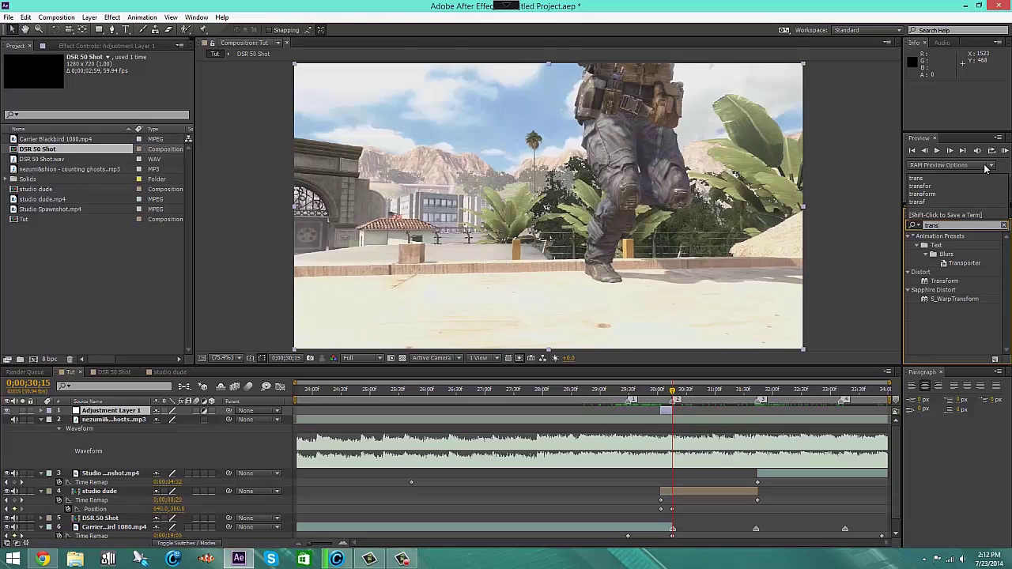
pyautogui.moveTo(945, 281); pyautogui.dragTo(193, 515)
# Keyframe the adjustment layer's Transform Position at 640.0,360.0 on 0;00;30;03 and at 640.0,1080.0 on 0;00;30;15
pyautogui.moveTo(673, 391)
pyautogui.mouseDown()
pyautogui.moveTo(661, 397)
pyautogui.moveTo(670, 405)
pyautogui.moveTo(649, 403)
pyautogui.moveTo(661, 395)
pyautogui.mouseUp()
pyautogui.click(572, 520)
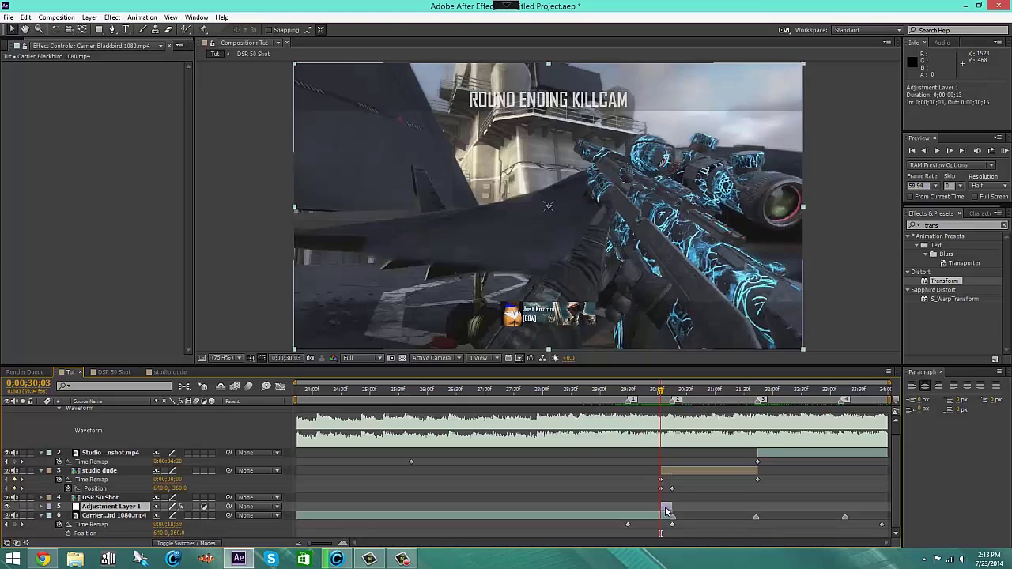
pyautogui.click(665, 510)
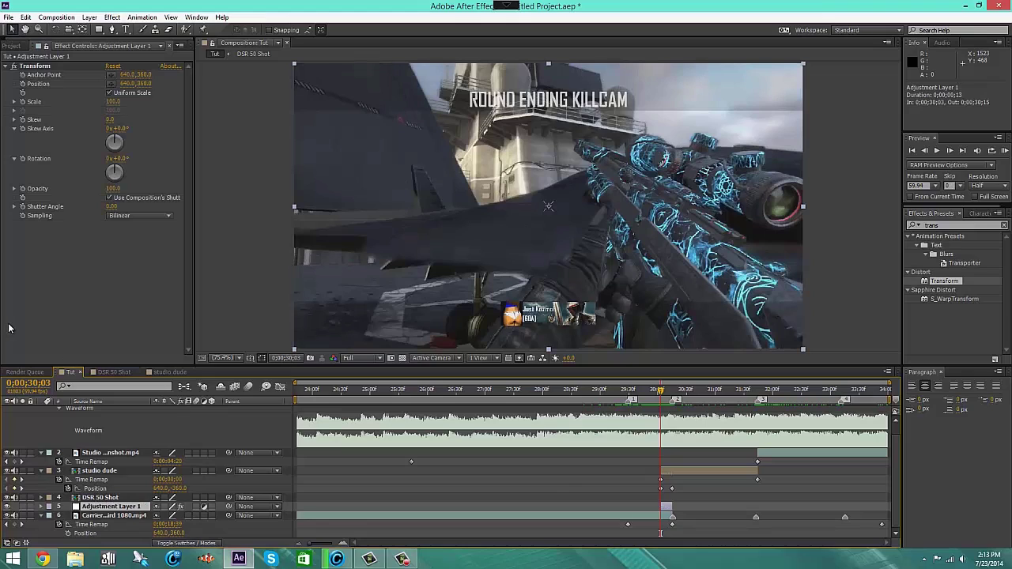
pyautogui.click(23, 84)
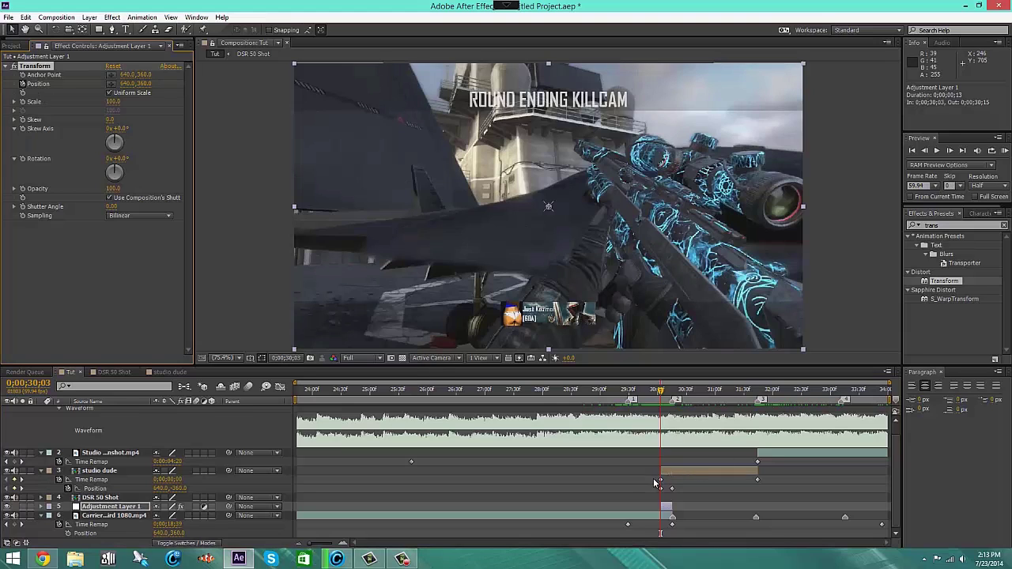
pyautogui.press('u')
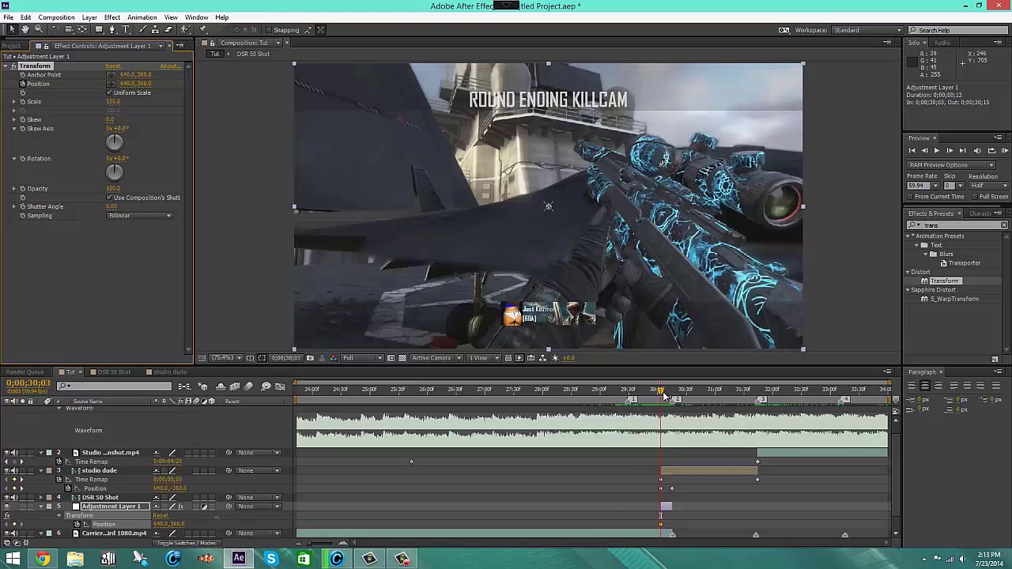
pyautogui.moveTo(663, 394); pyautogui.dragTo(673, 391)
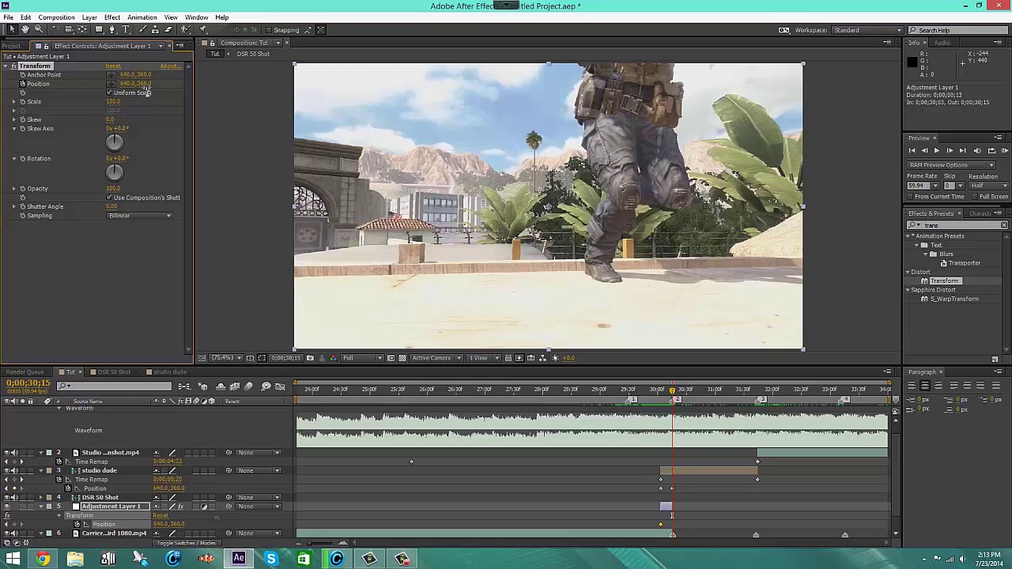
pyautogui.click(143, 83)
pyautogui.press('Return')
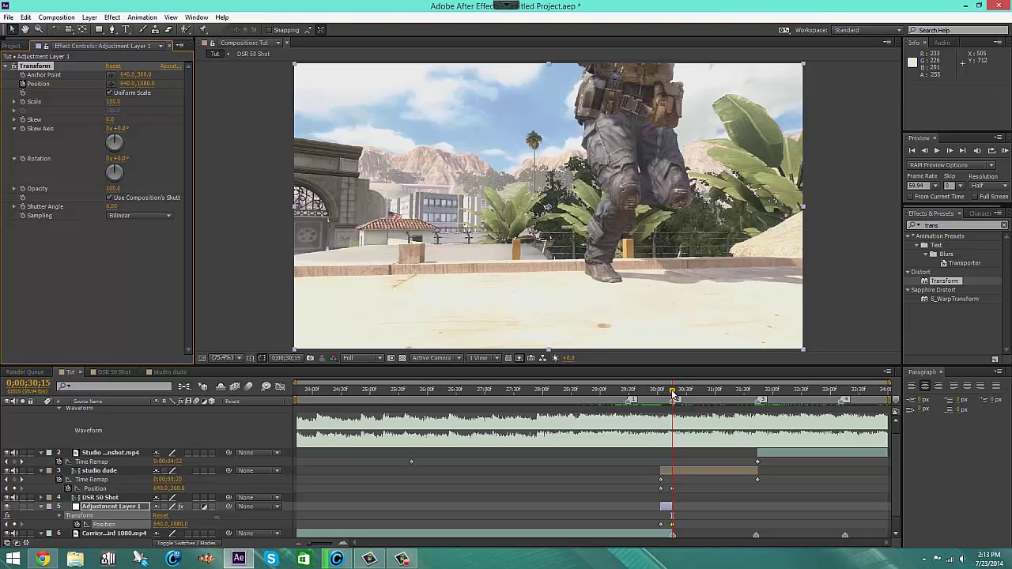
# Apply Easy Ease to the Position keyframes of the studio dude layer and the adjustment layer's Transform effect, and preview up to 0;00;30;08
pyautogui.moveTo(672, 393); pyautogui.dragTo(657, 396)
pyautogui.click(661, 489)
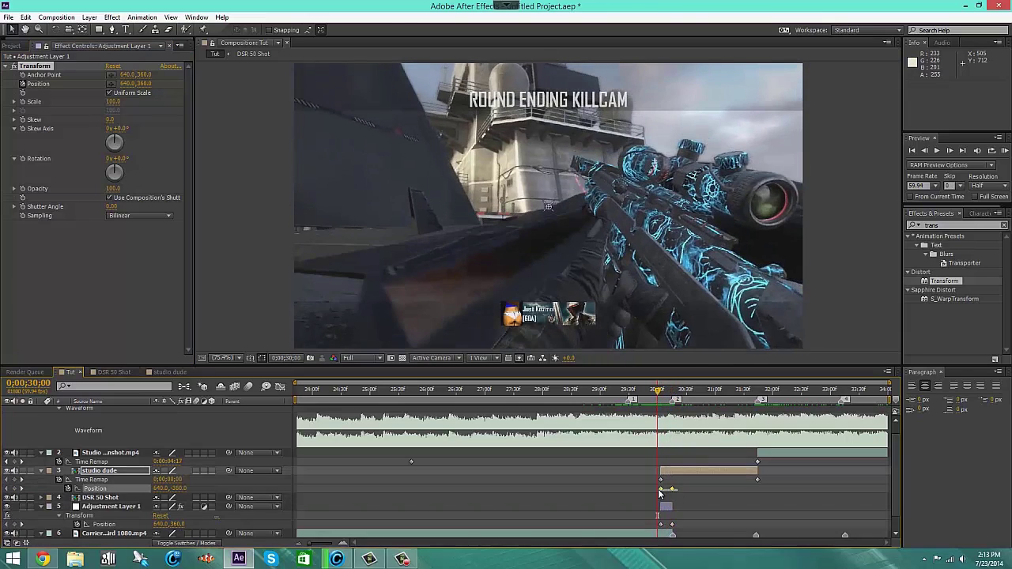
pyautogui.moveTo(658, 490); pyautogui.dragTo(657, 490)
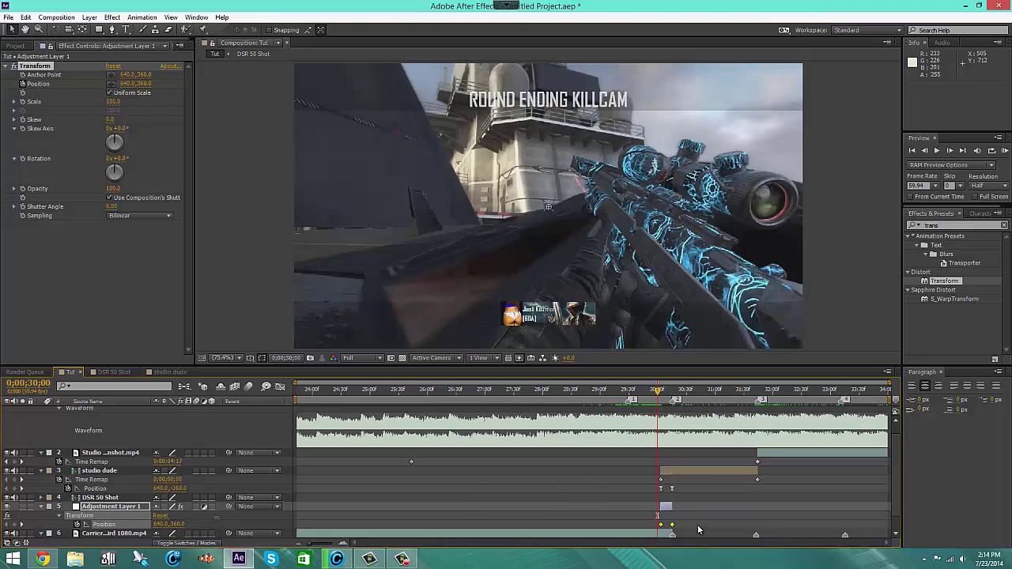
pyautogui.rightClick(672, 524)
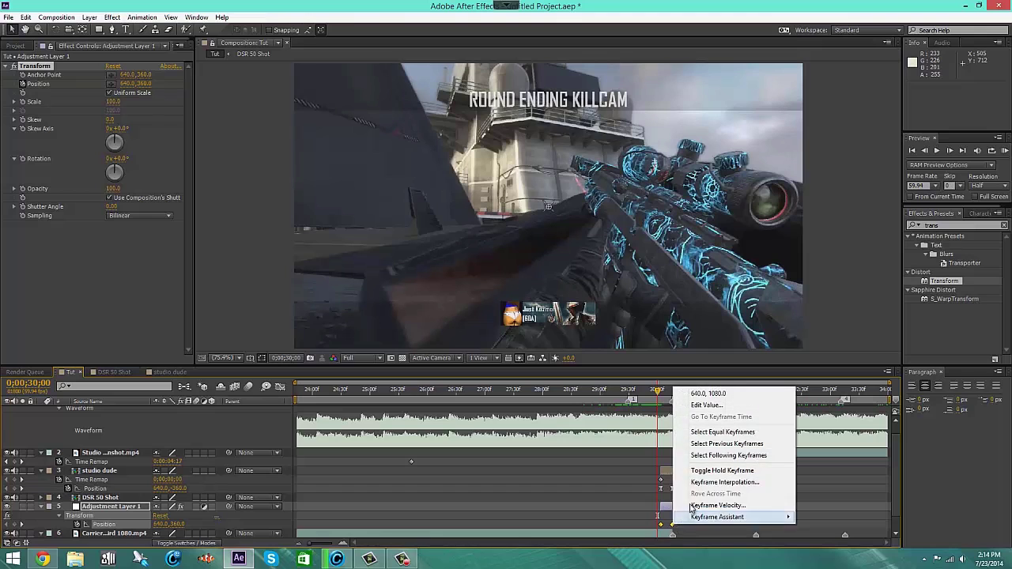
pyautogui.moveTo(717, 523)
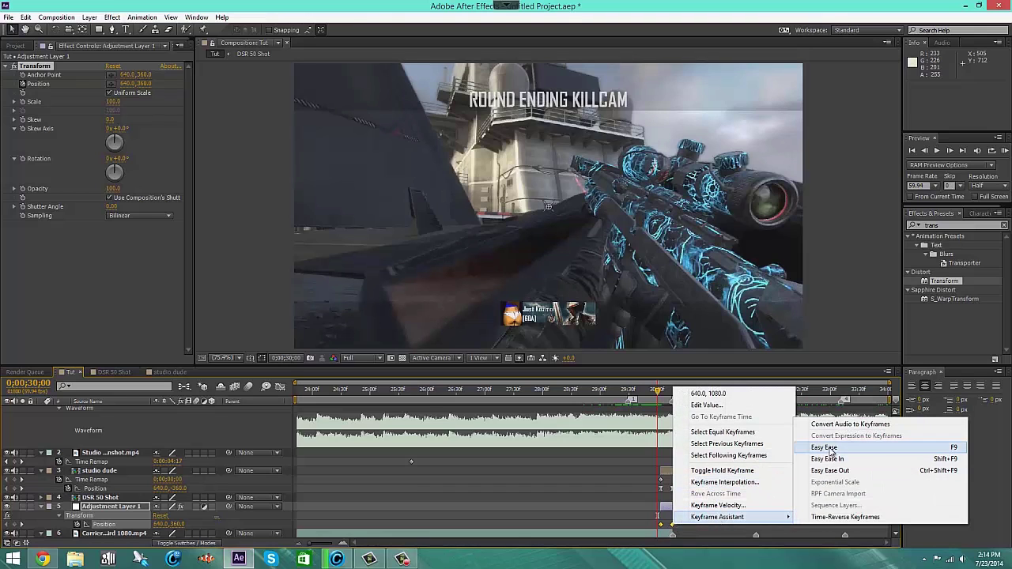
pyautogui.click(829, 448)
pyautogui.moveTo(658, 392); pyautogui.dragTo(666, 444)
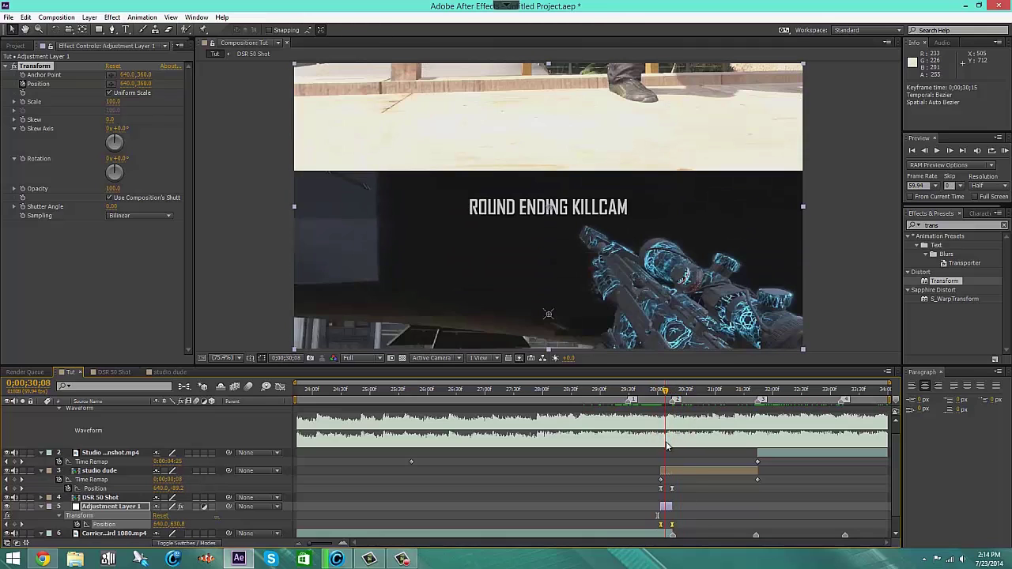
# Add a second adjustment layer on top of the stack and trim it to 0;00;30;03 through 0;00;30;15
pyautogui.click(701, 519)
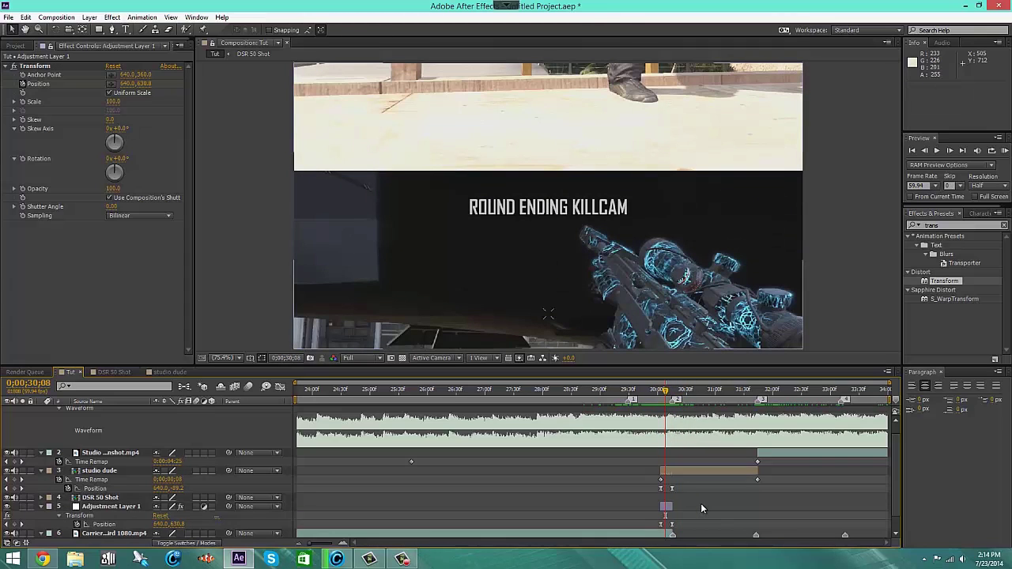
pyautogui.hotkey('ctrl', 'alt', 'y')
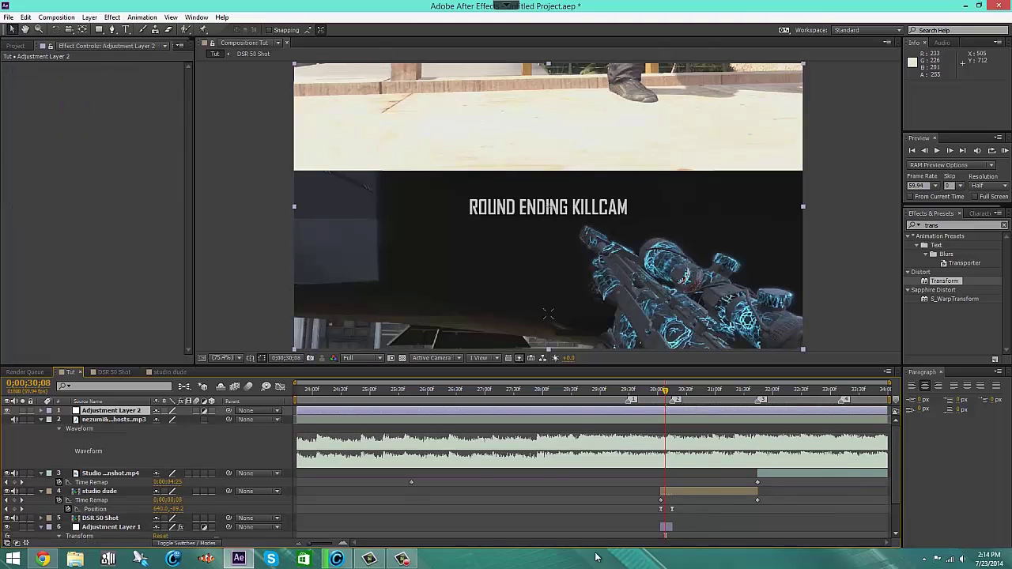
pyautogui.click(688, 496)
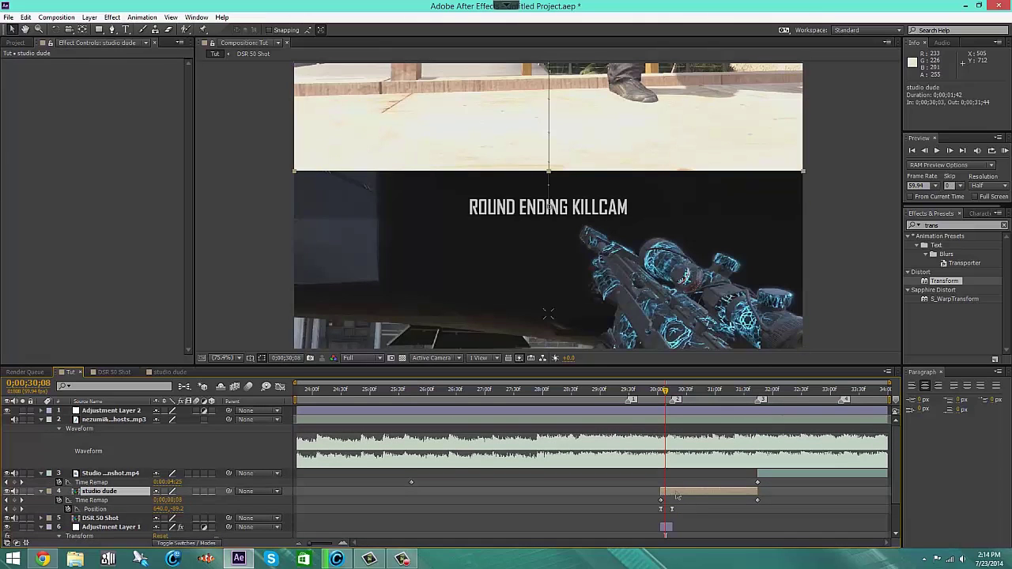
pyautogui.press('i')
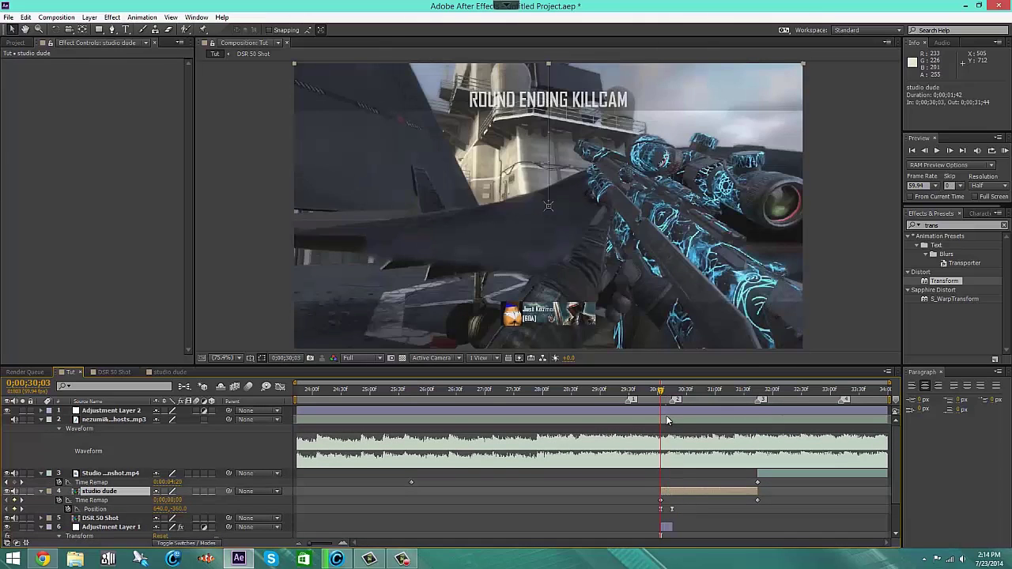
pyautogui.click(670, 413)
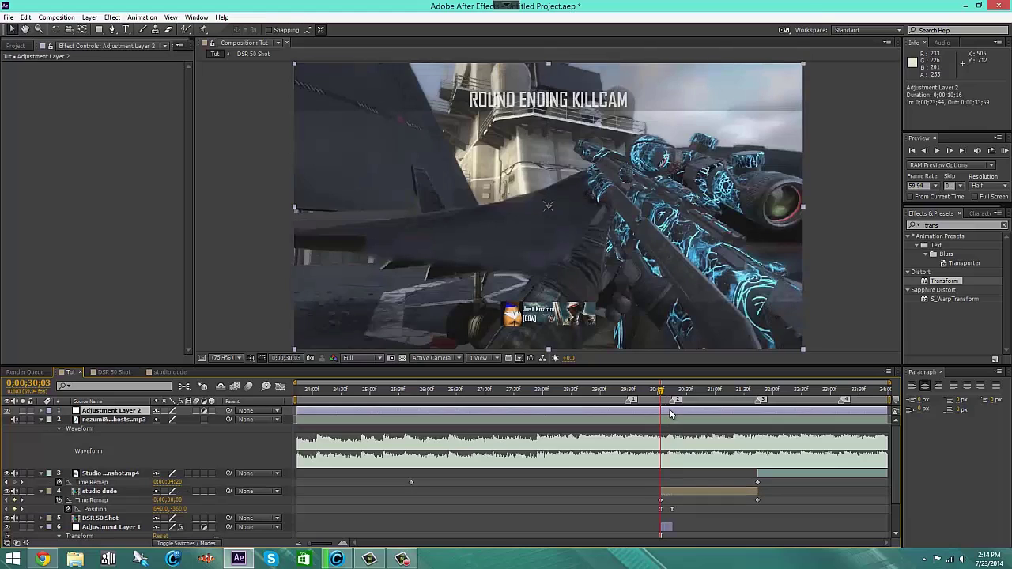
pyautogui.hotkey('alt', '[')
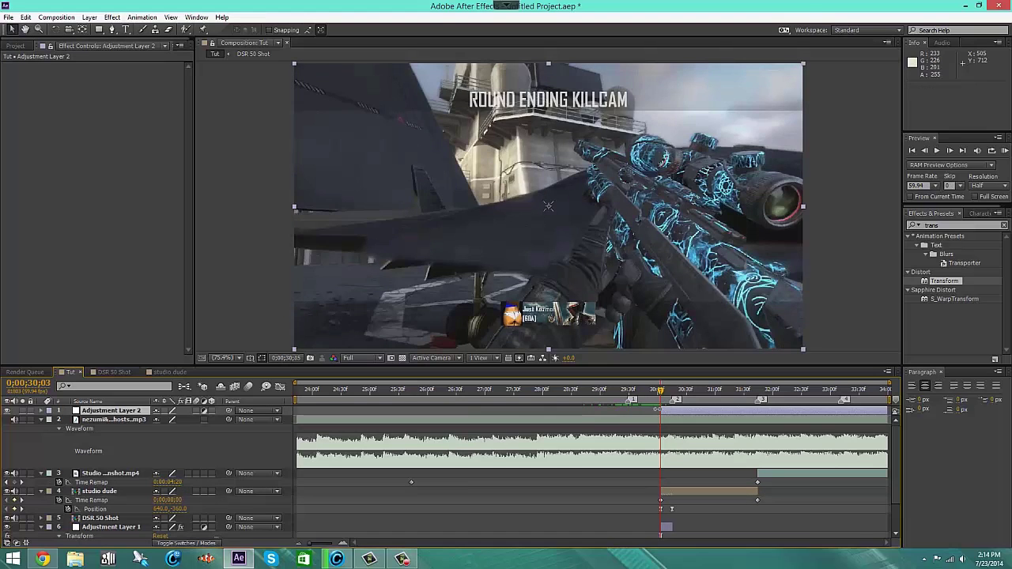
pyautogui.press('k')
pyautogui.hotkey('alt', ']')
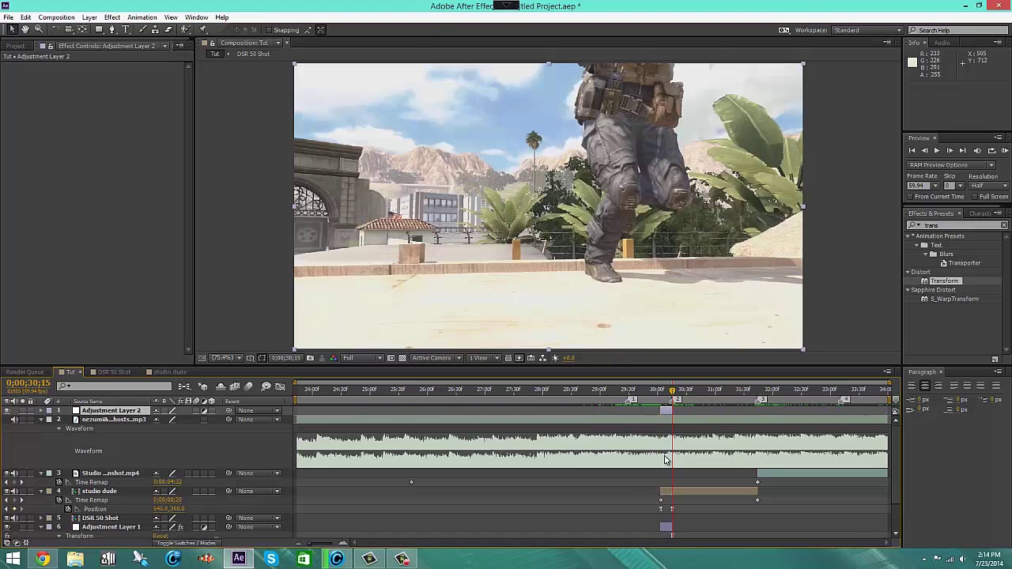
# Apply the Transform effect and the Directional Blur effect to Adjustment Layer 2
pyautogui.moveTo(673, 393); pyautogui.dragTo(666, 393)
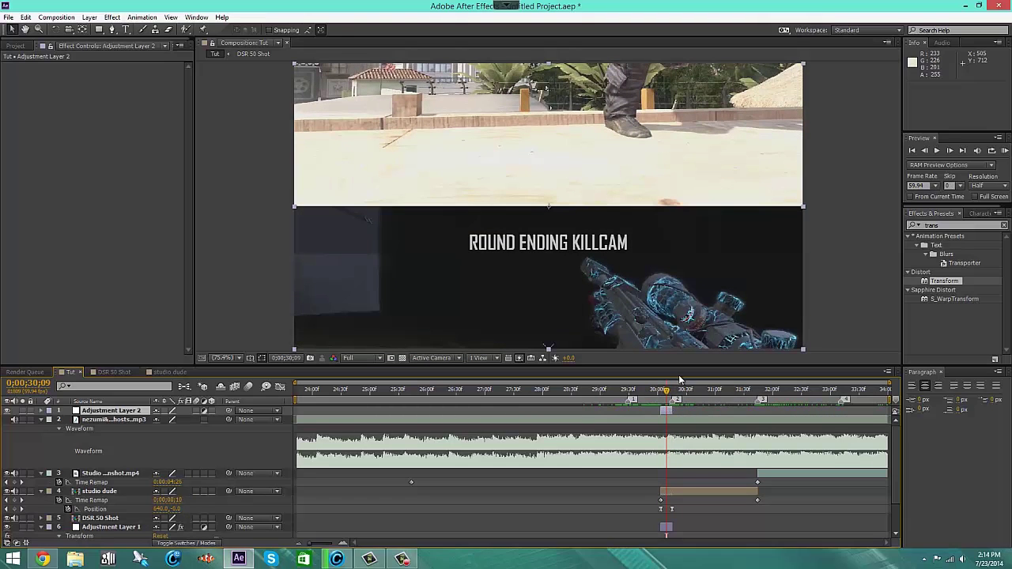
pyautogui.click(913, 226)
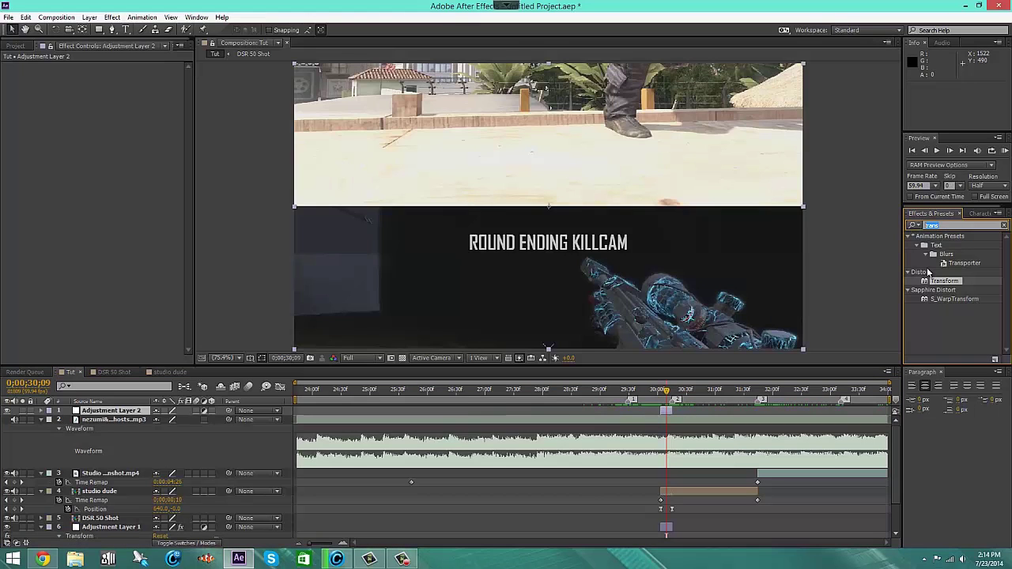
pyautogui.moveTo(954, 299); pyautogui.dragTo(678, 413)
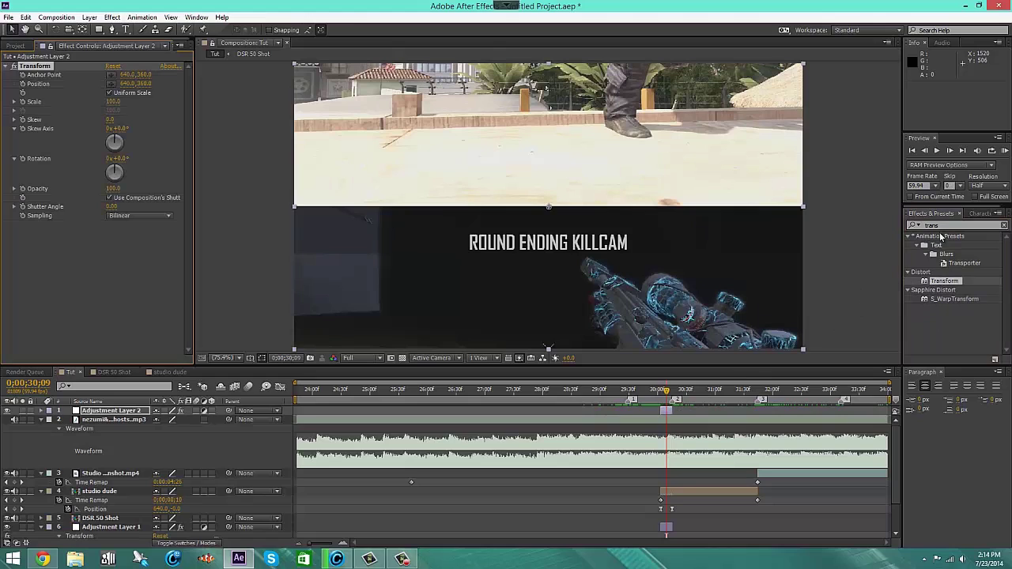
pyautogui.click(914, 226)
pyautogui.write('direc')
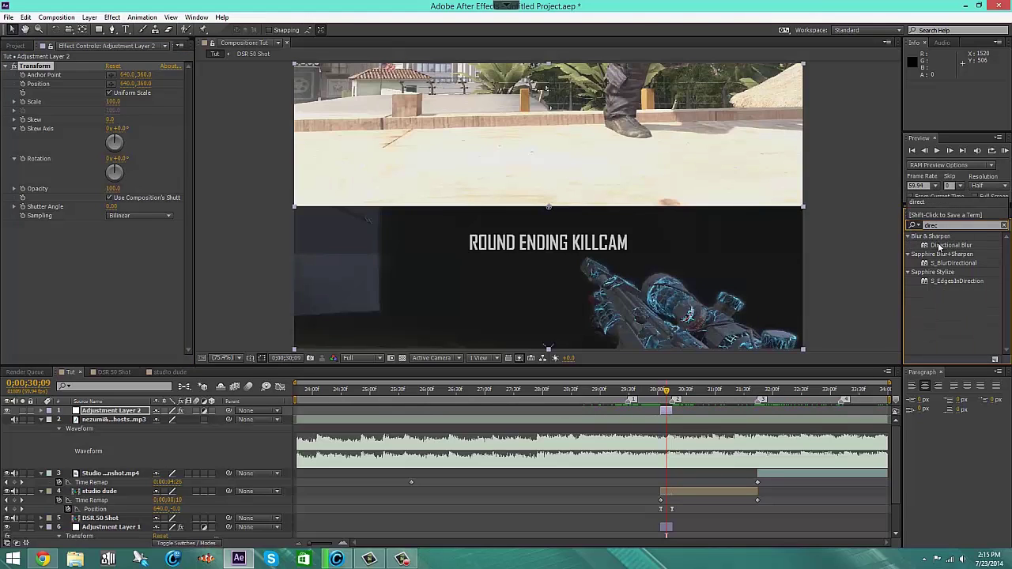
pyautogui.moveTo(939, 246); pyautogui.dragTo(673, 411)
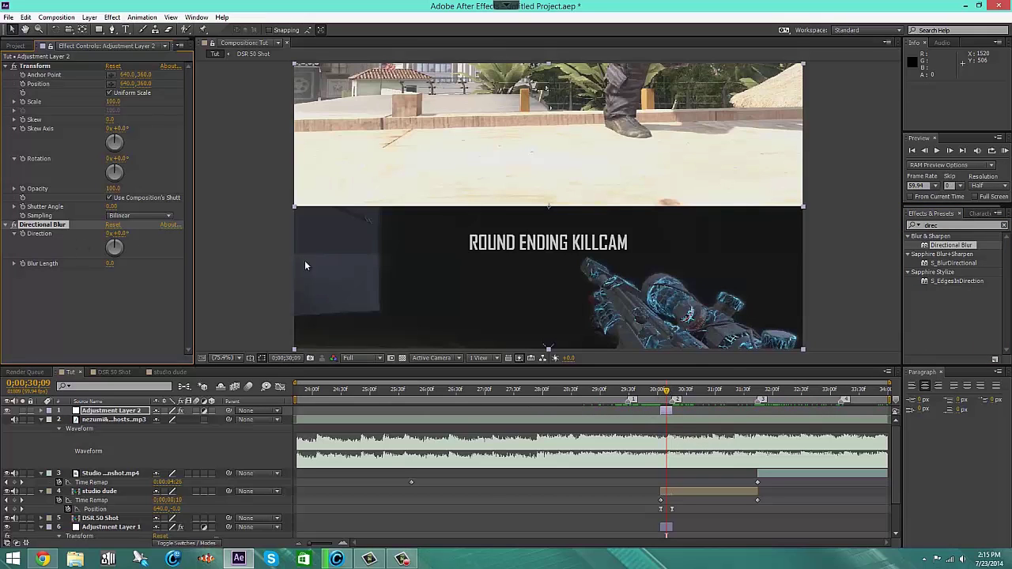
pyautogui.moveTo(666, 389); pyautogui.dragTo(666, 399)
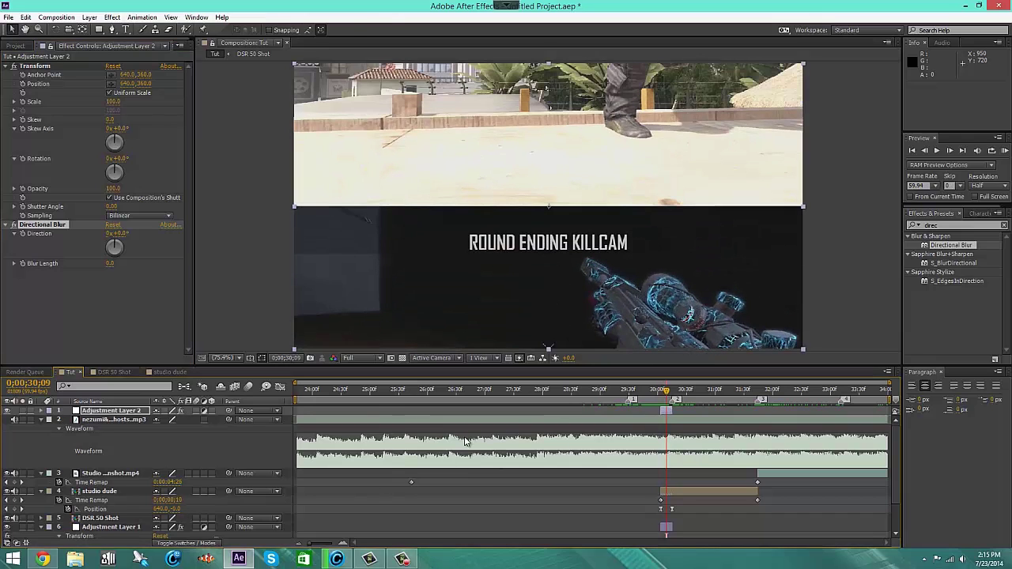
# Go to 0;00;30;03 and rename Adjustment Layer 2 as effects
pyautogui.press('j')
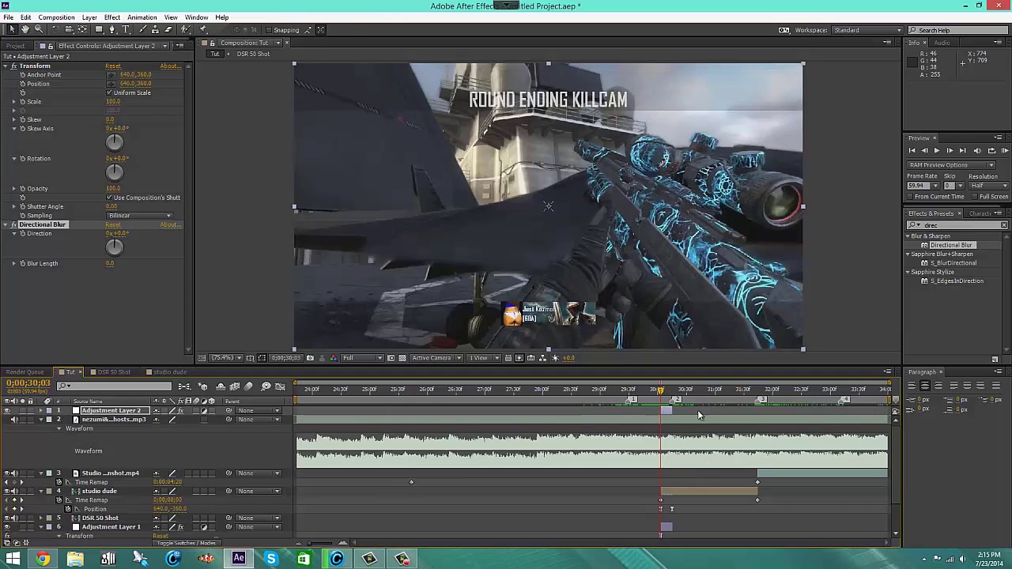
pyautogui.click(108, 417)
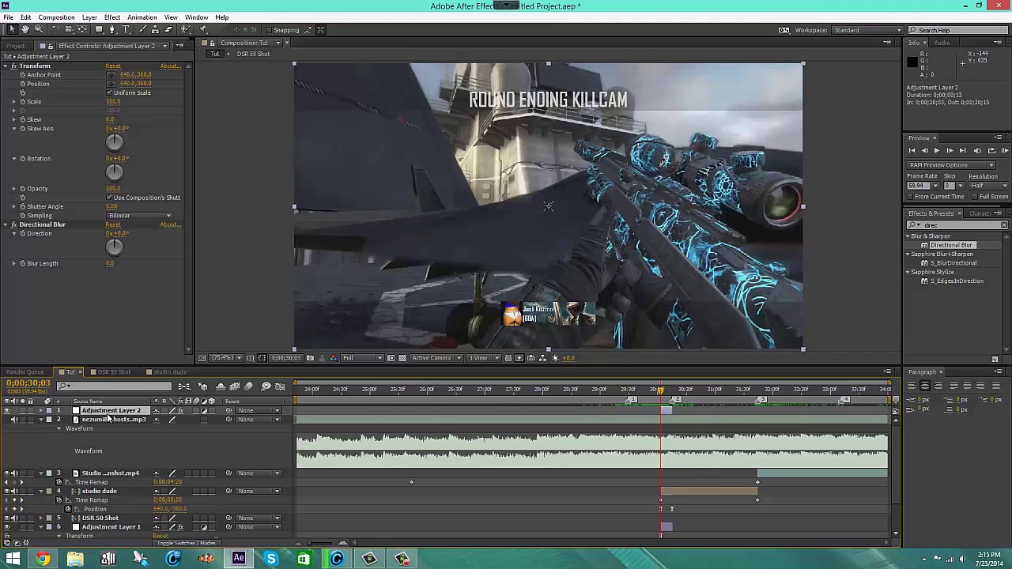
pyautogui.press('Return')
pyautogui.write('effect')
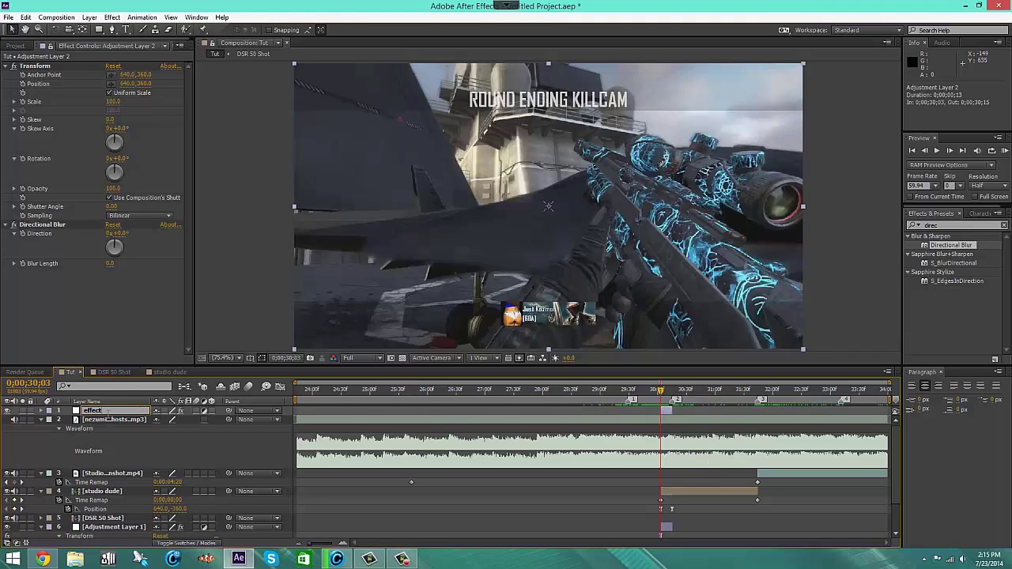
pyautogui.write('s')
pyautogui.press('Return')
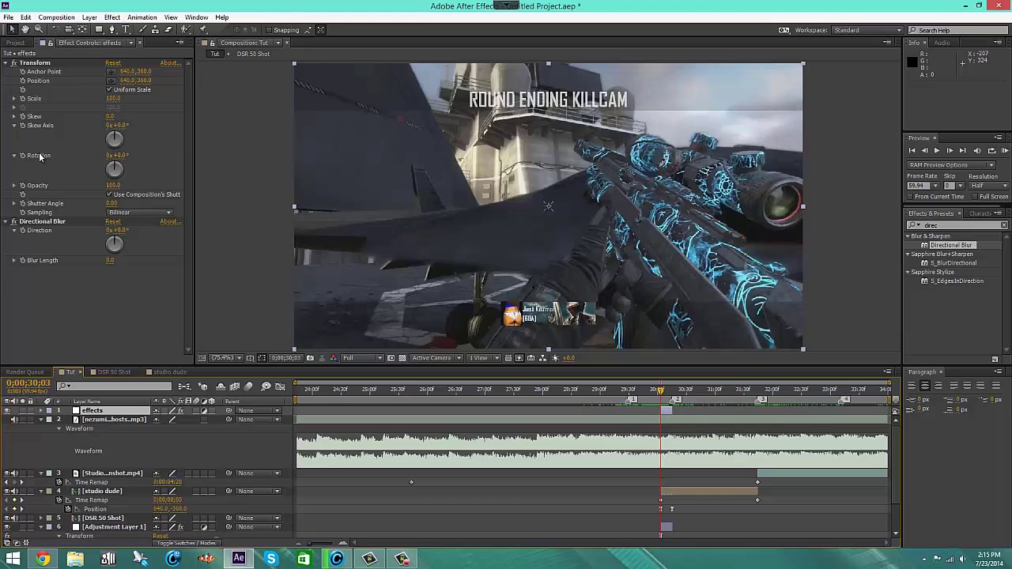
# Keyframe the effects layer's Transform Scale at 100 on 0;00;30;03 and at 130 on 0;00;30;09
pyautogui.click(28, 101)
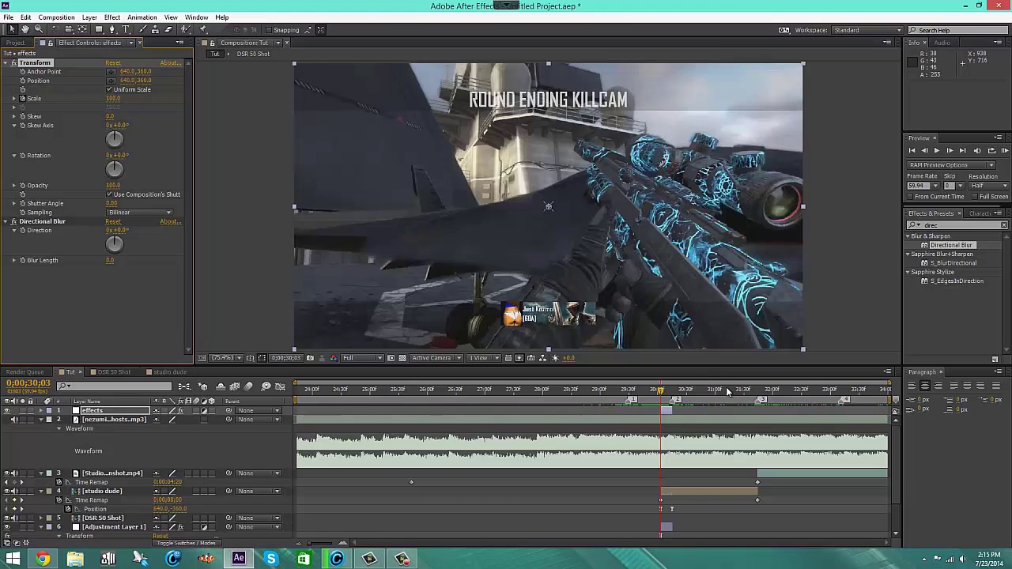
pyautogui.press('space')
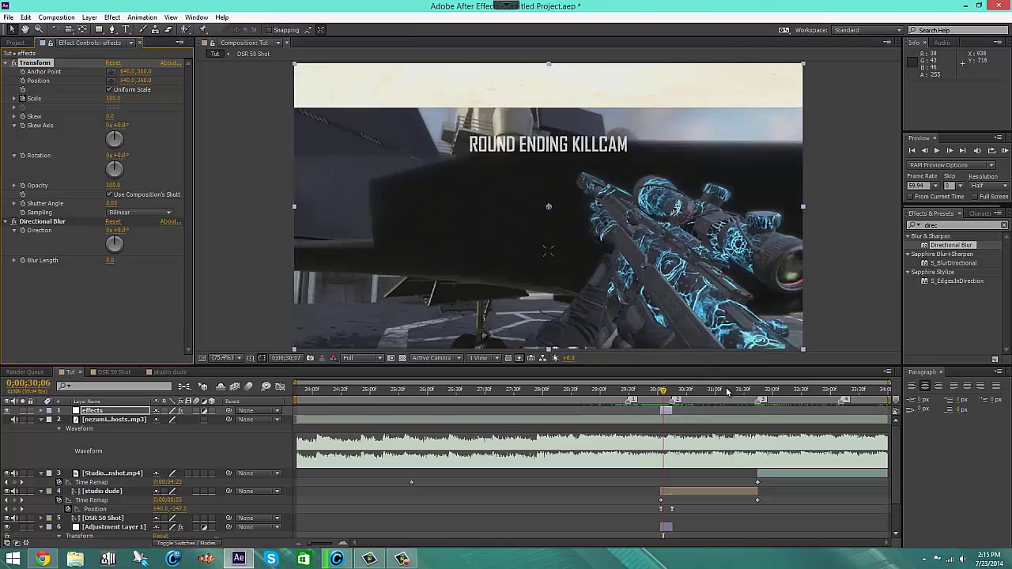
pyautogui.press('space')
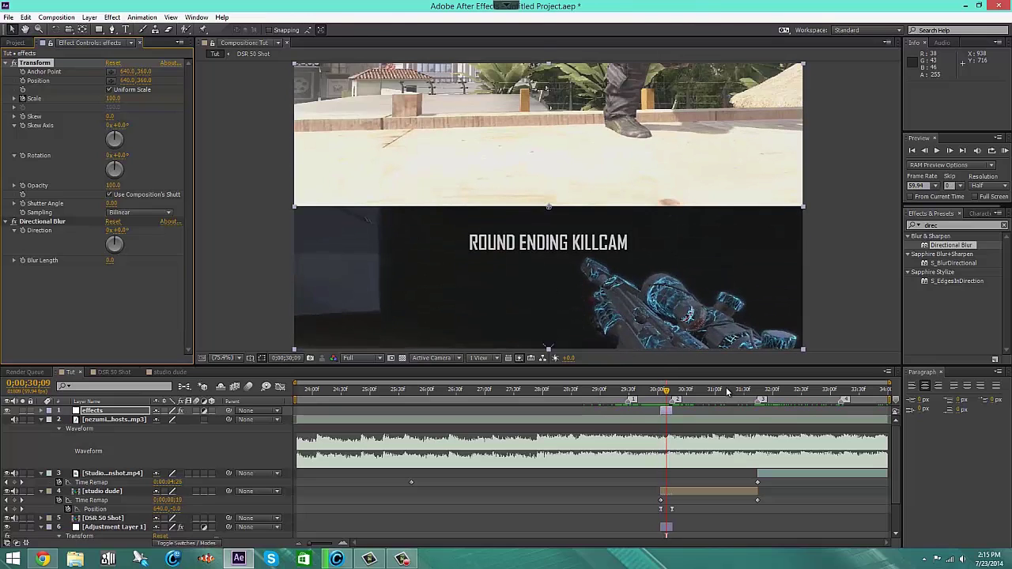
pyautogui.click(116, 99)
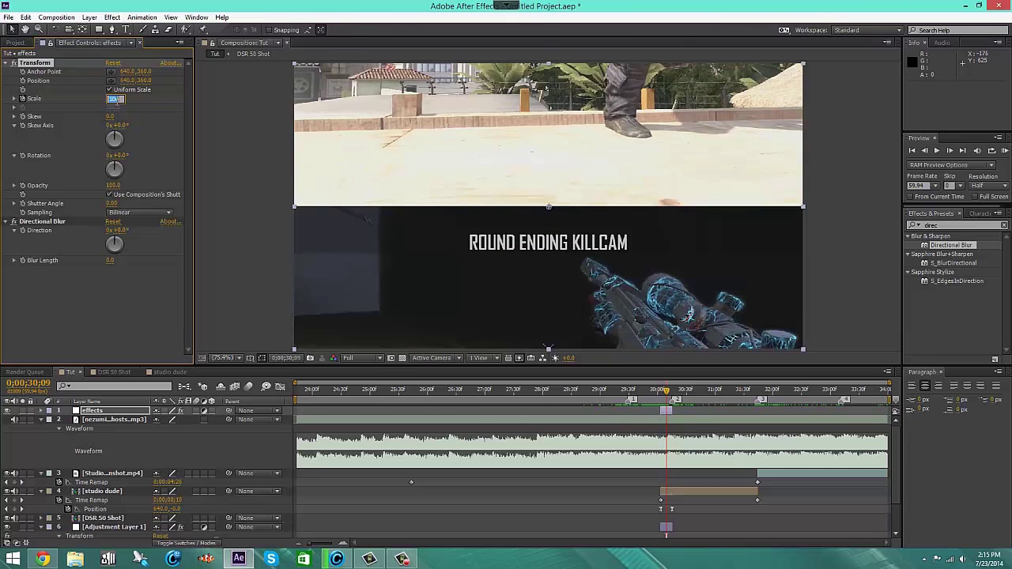
pyautogui.write('110')
pyautogui.press('Return')
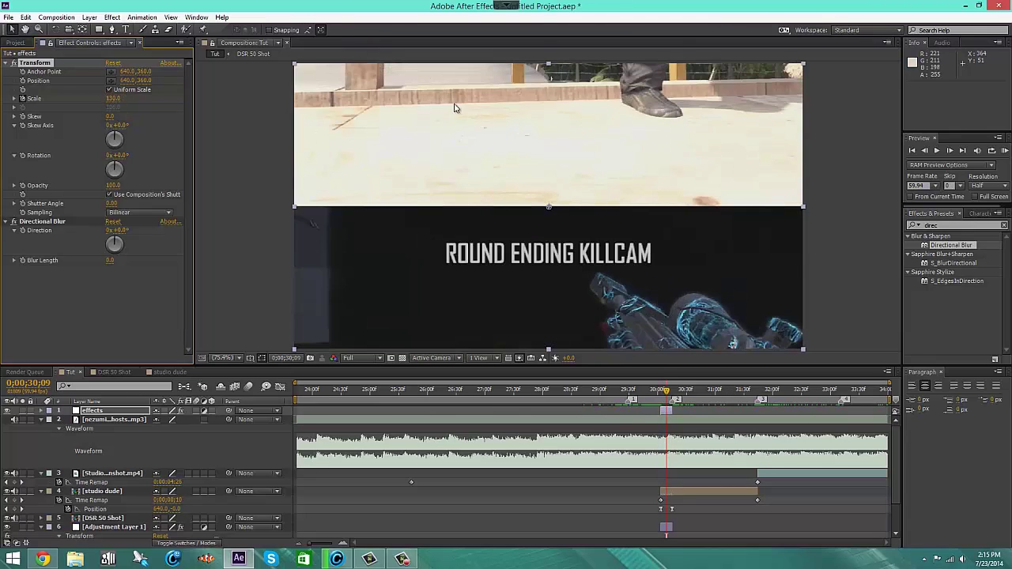
# Place the effects layer directly below the audio layer and keyframe its Transform Scale at 100 on 0;00;30;15
pyautogui.moveTo(95, 412); pyautogui.dragTo(106, 468)
pyautogui.scroll(-1, 671, 492)
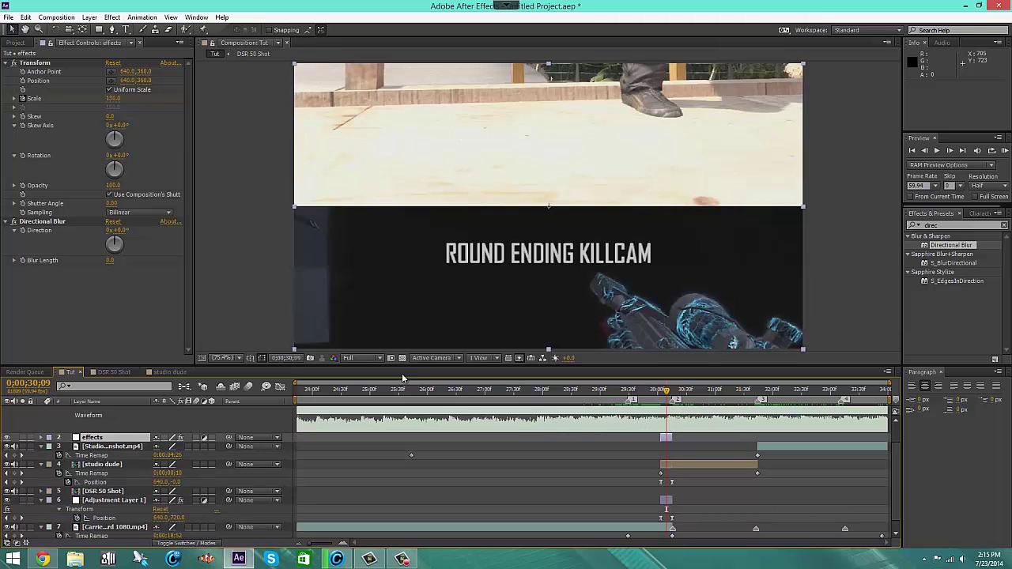
pyautogui.press('k')
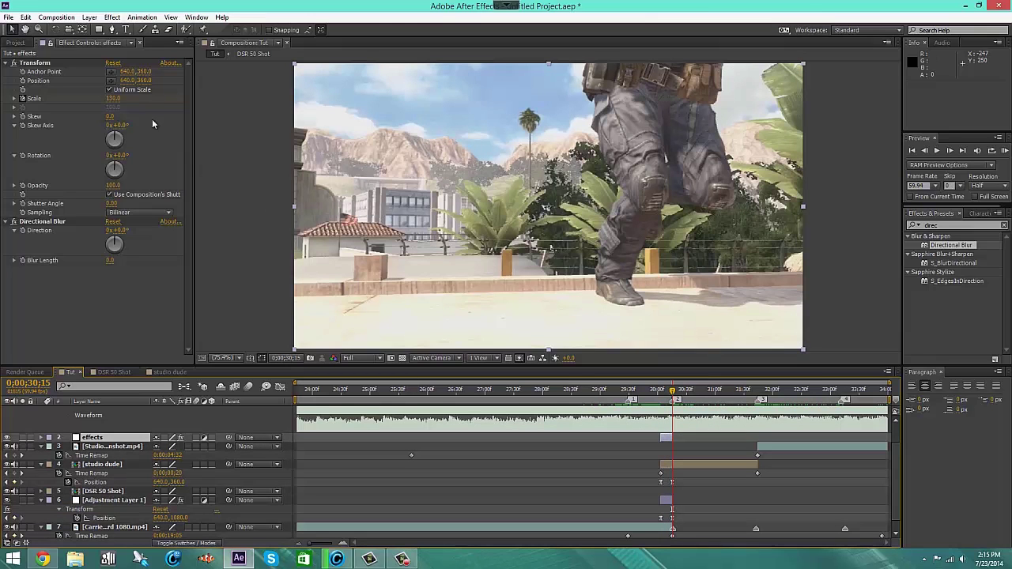
pyautogui.click(113, 99)
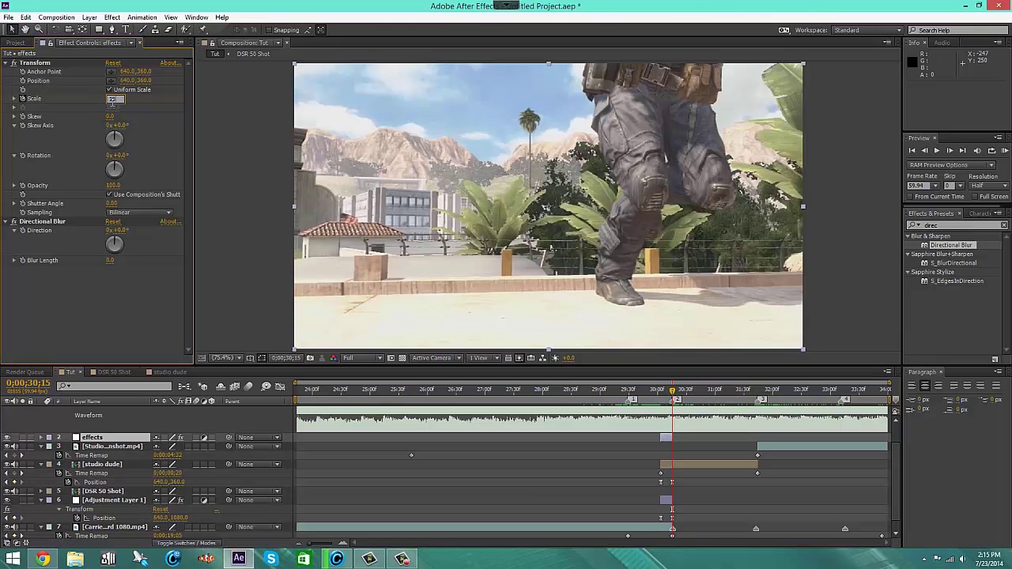
pyautogui.write('100')
pyautogui.press('Return')
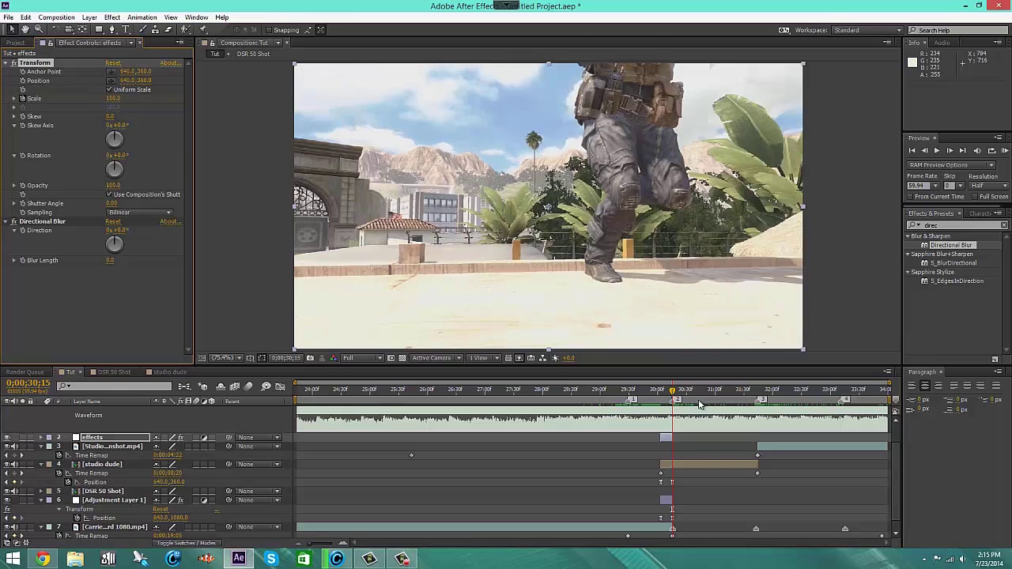
# Set the Directional Blur's Direction to 90° and keyframe its Blur Length at 0 on 0;00;30;03
pyautogui.moveTo(672, 391); pyautogui.dragTo(661, 393)
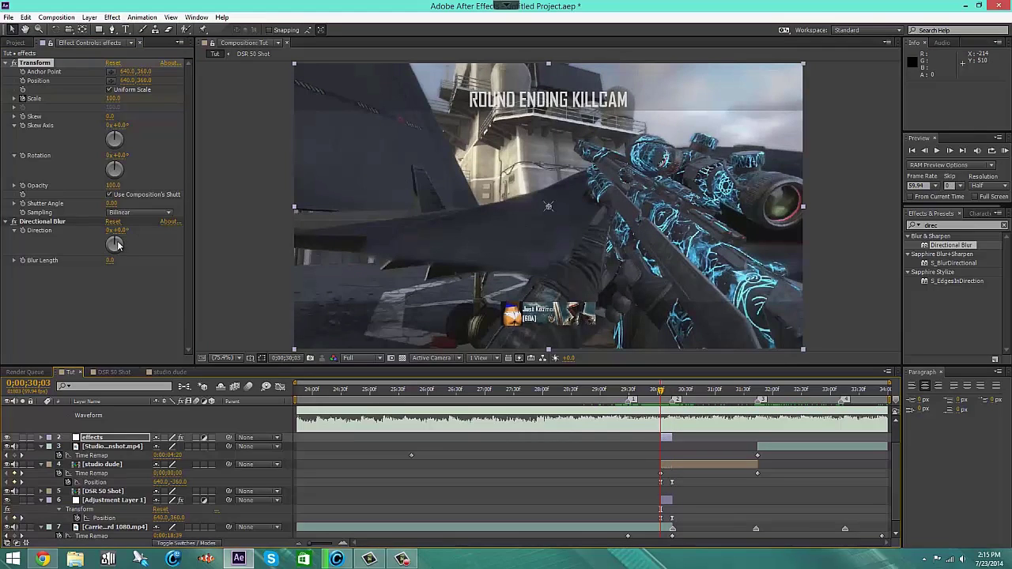
pyautogui.moveTo(117, 245); pyautogui.dragTo(120, 246)
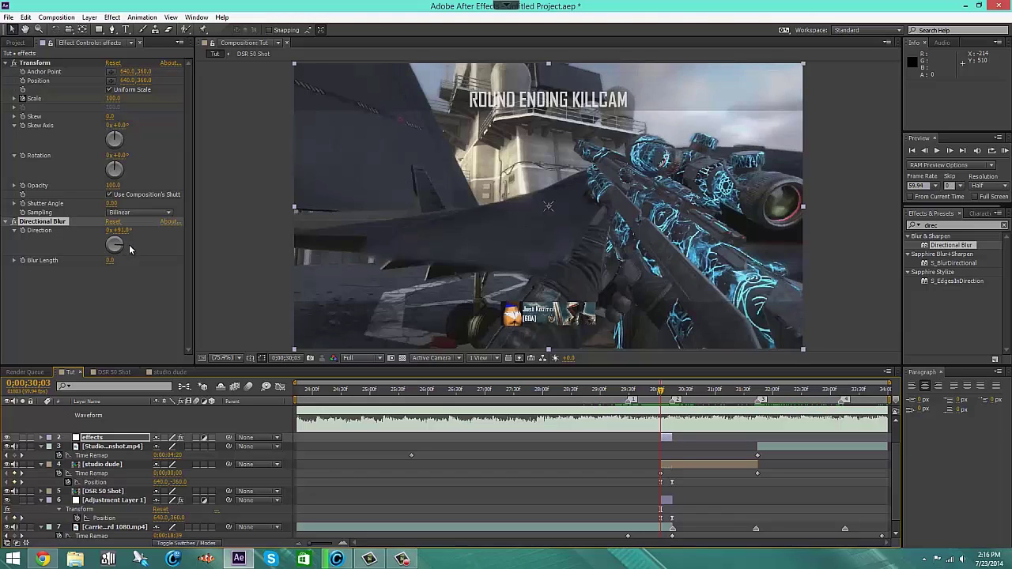
pyautogui.click(121, 230)
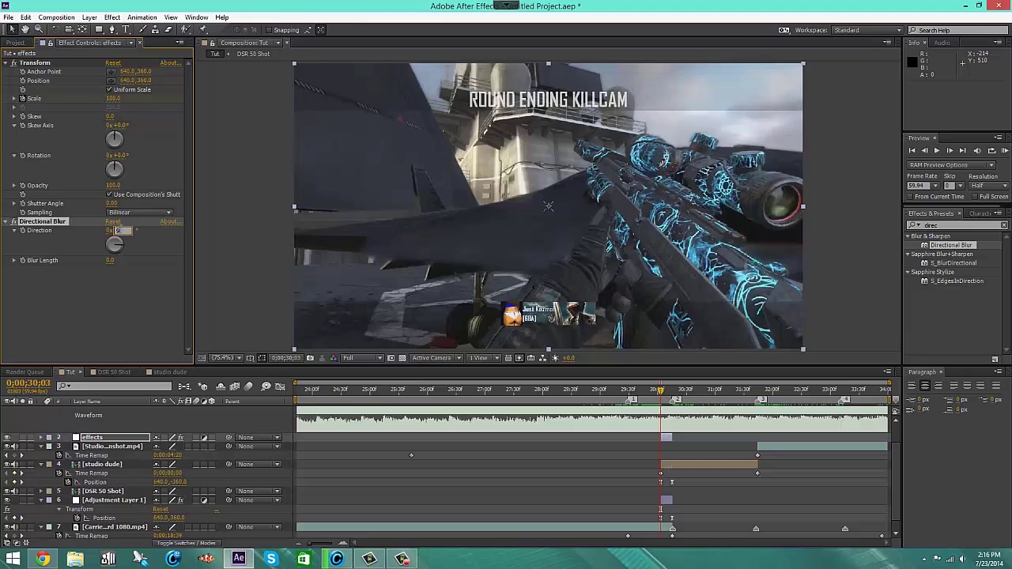
pyautogui.press('Return')
pyautogui.press('u')
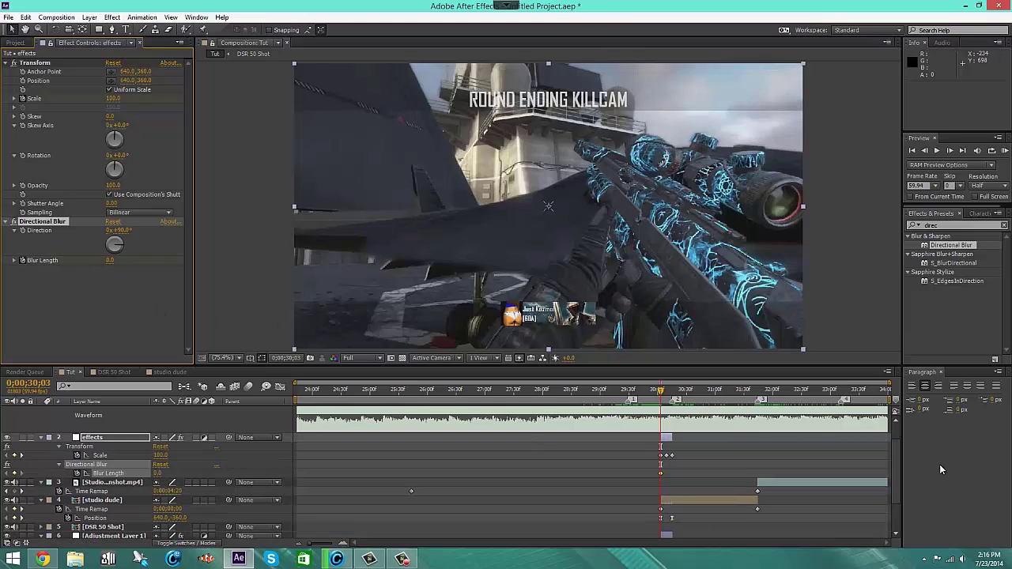
# Keyframe the effects layer's Directional Blur Length at 35 on 0;00;30;09
pyautogui.moveTo(661, 391); pyautogui.dragTo(666, 391)
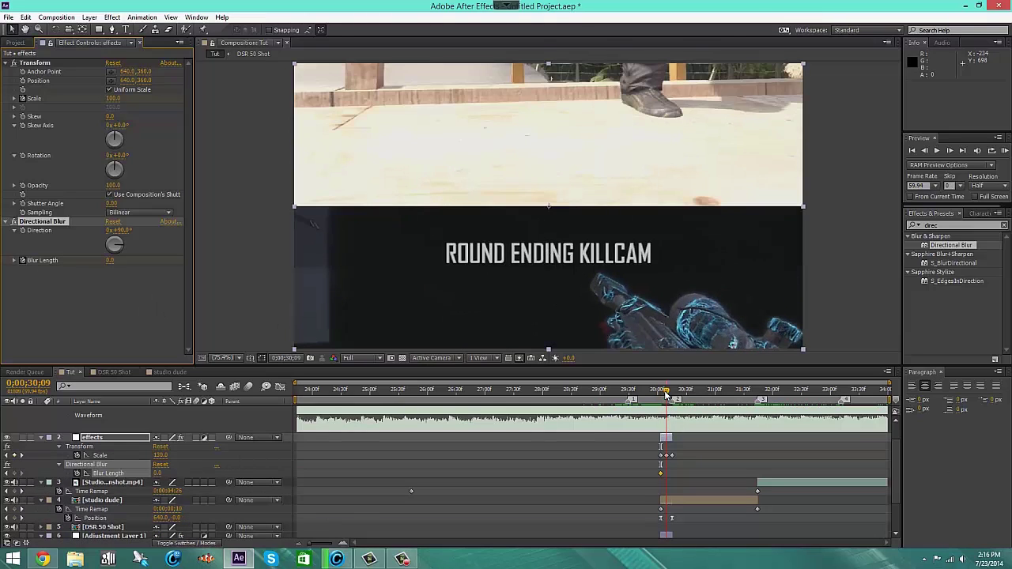
pyautogui.click(112, 261)
pyautogui.write('10')
pyautogui.press('Return')
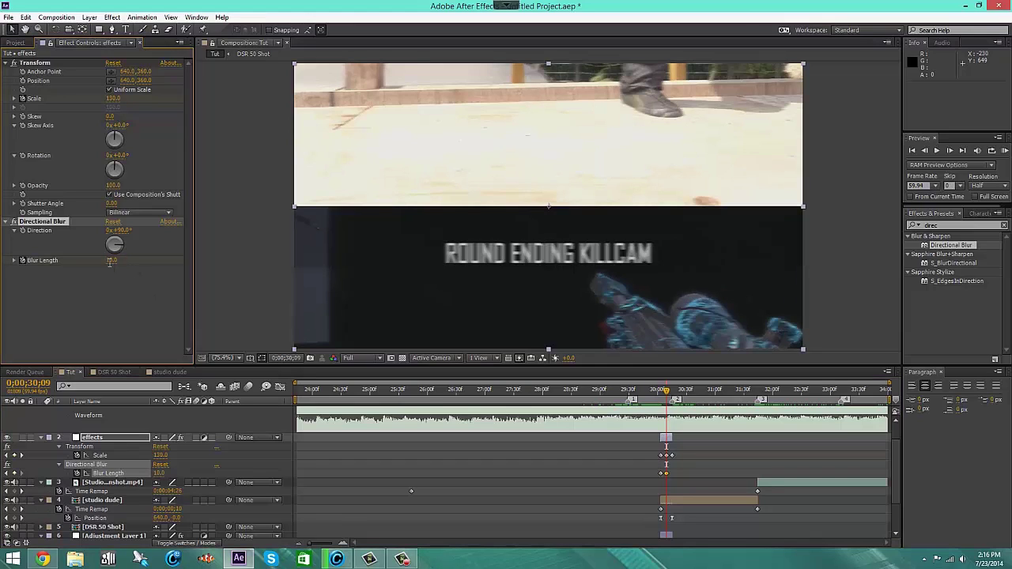
pyautogui.click(111, 262)
pyautogui.write('35')
pyautogui.press('Return')
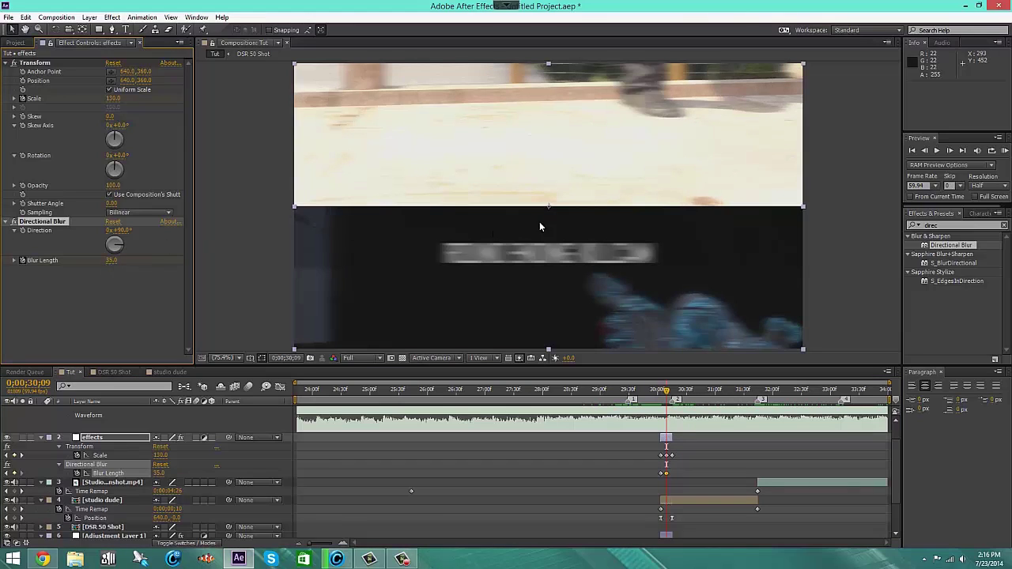
# Keyframe the effects layer's Directional Blur Length at 0 on 0;00;30;15
pyautogui.moveTo(667, 393); pyautogui.dragTo(672, 393)
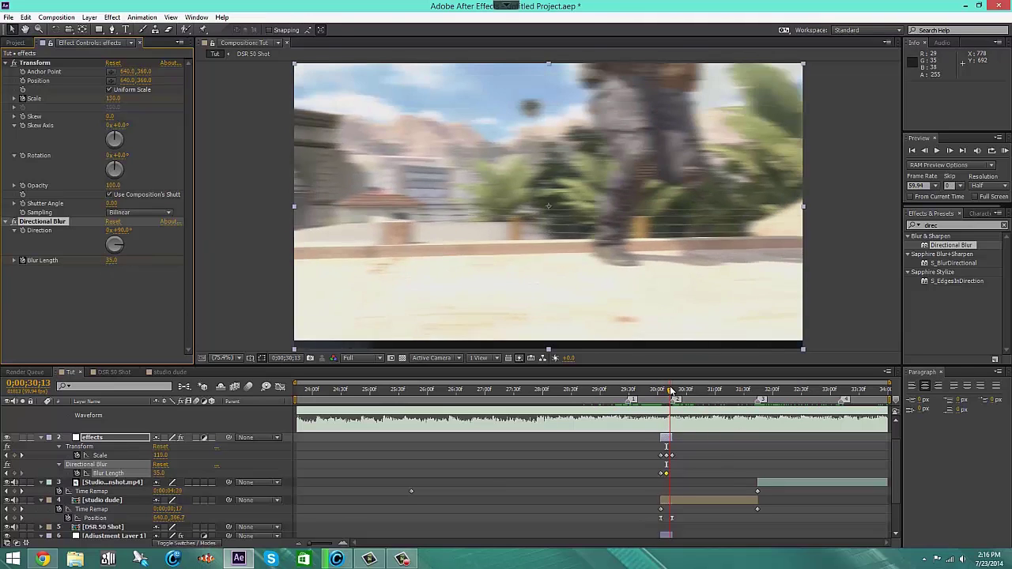
pyautogui.click(110, 260)
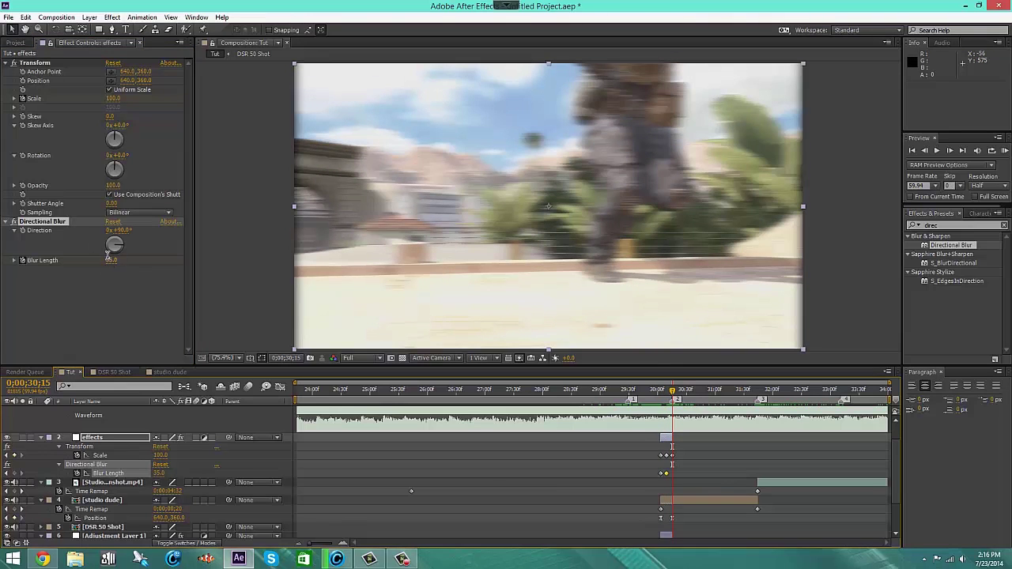
pyautogui.write('0')
pyautogui.press('Return')
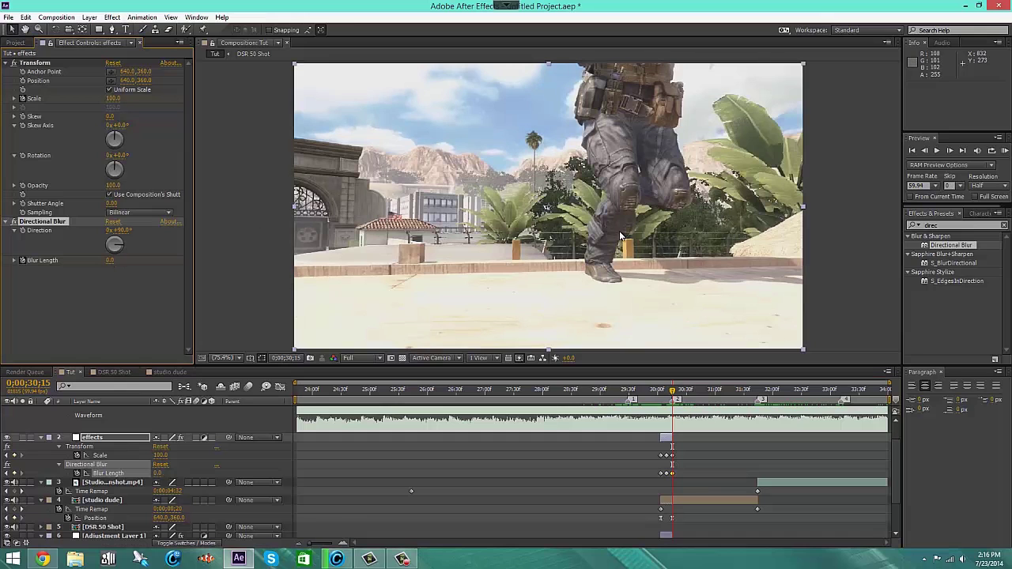
# Return to 0;00;30;09 and set the Directional Blur's Direction to 0° for a vertical blur
pyautogui.moveTo(672, 393); pyautogui.dragTo(667, 392)
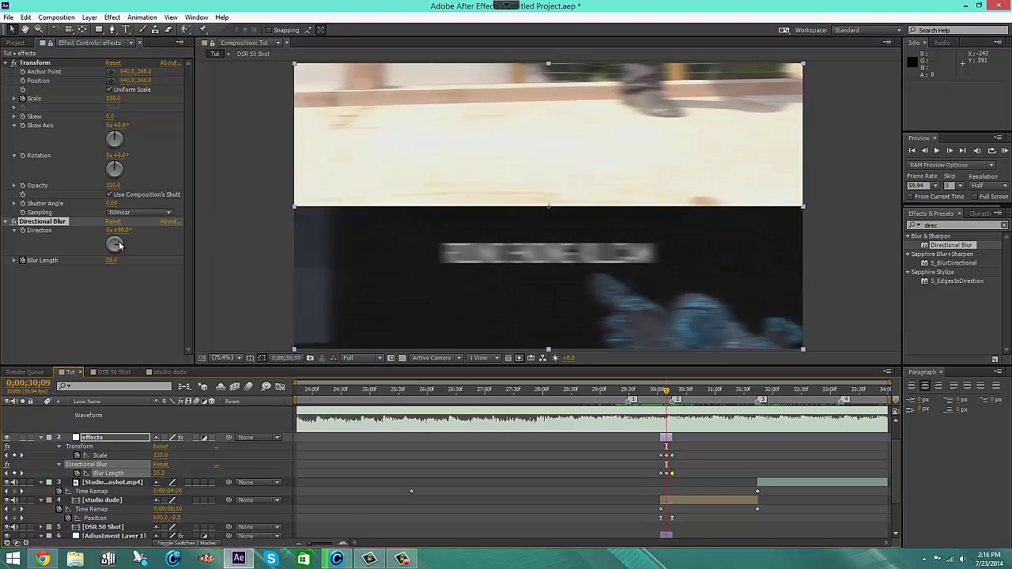
pyautogui.moveTo(119, 246); pyautogui.dragTo(116, 232)
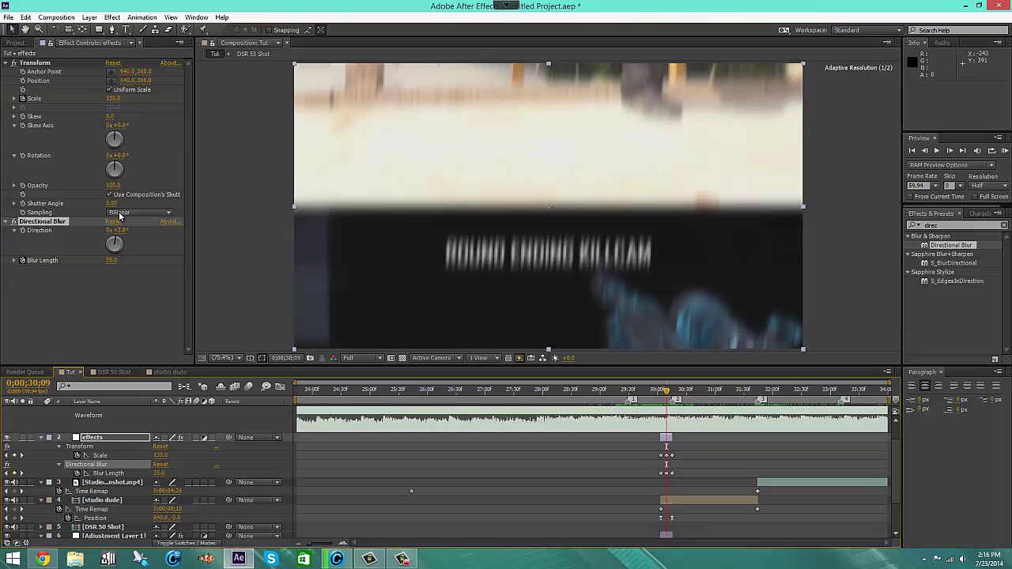
pyautogui.click(120, 230)
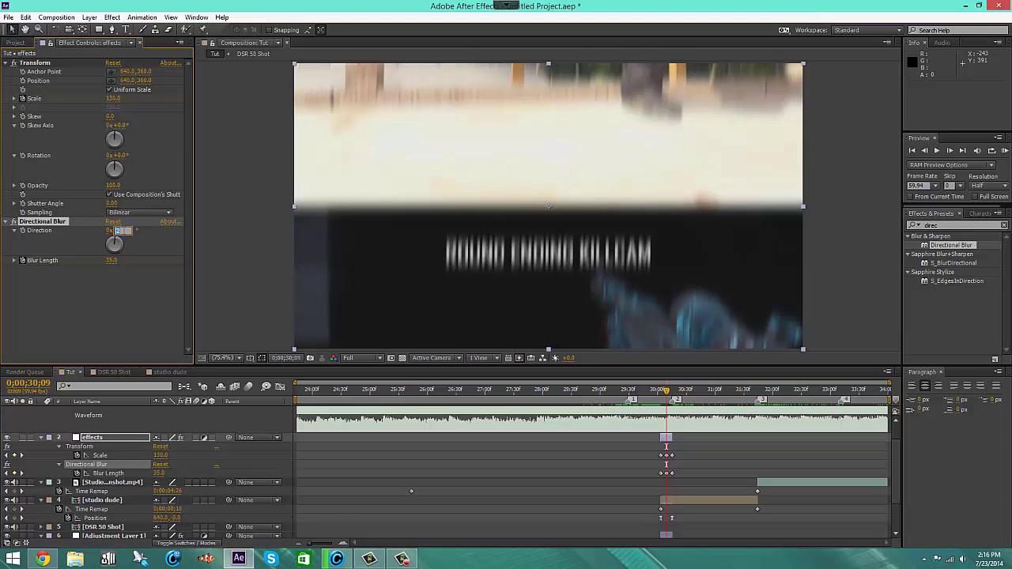
pyautogui.press('Return')
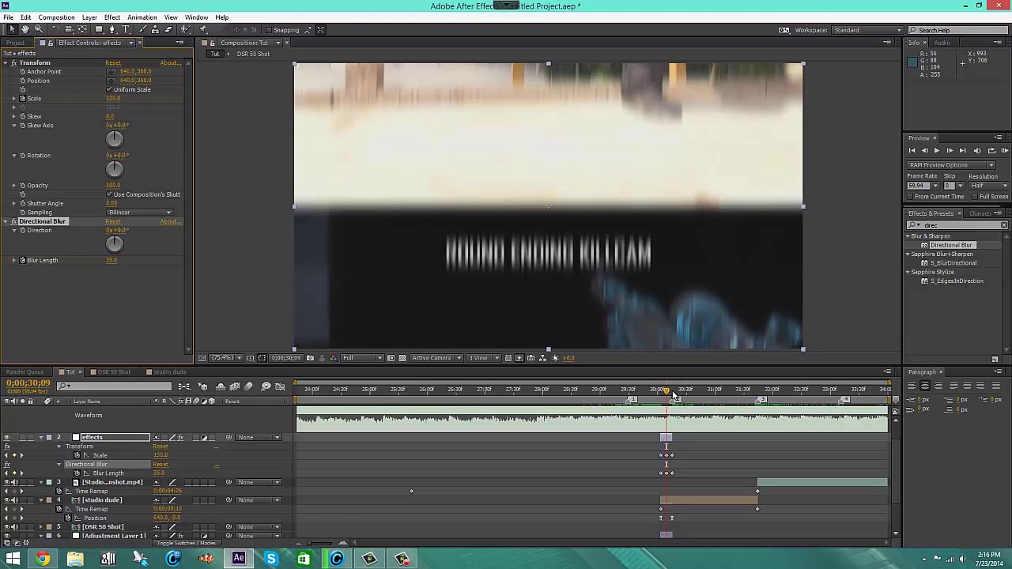
# Apply Easy Ease to all Scale and Blur Length keyframes on the effects layer
pyautogui.moveTo(669, 392)
pyautogui.mouseDown()
pyautogui.moveTo(676, 368)
pyautogui.moveTo(669, 375)
pyautogui.mouseUp()
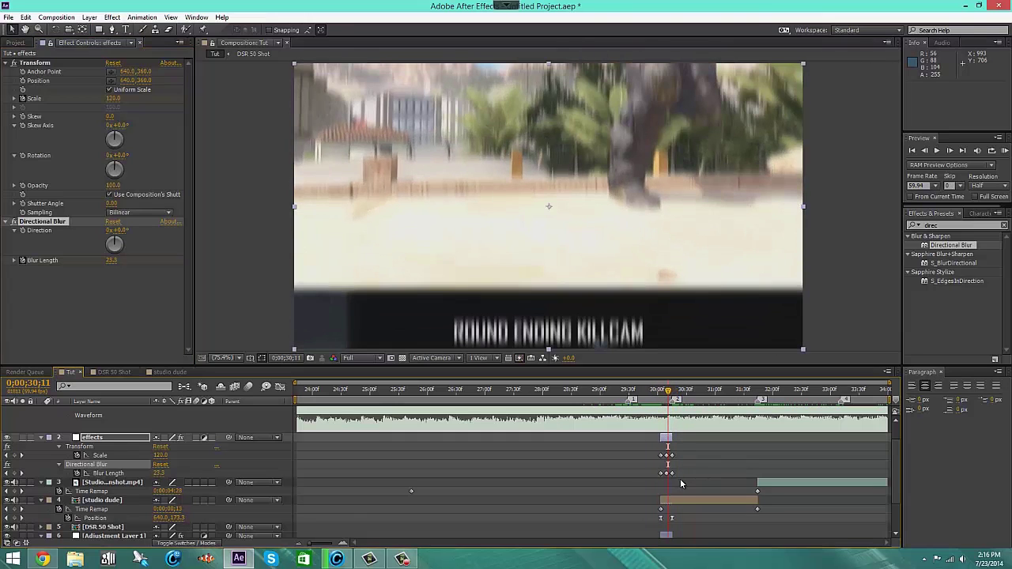
pyautogui.moveTo(677, 485); pyautogui.dragTo(650, 448)
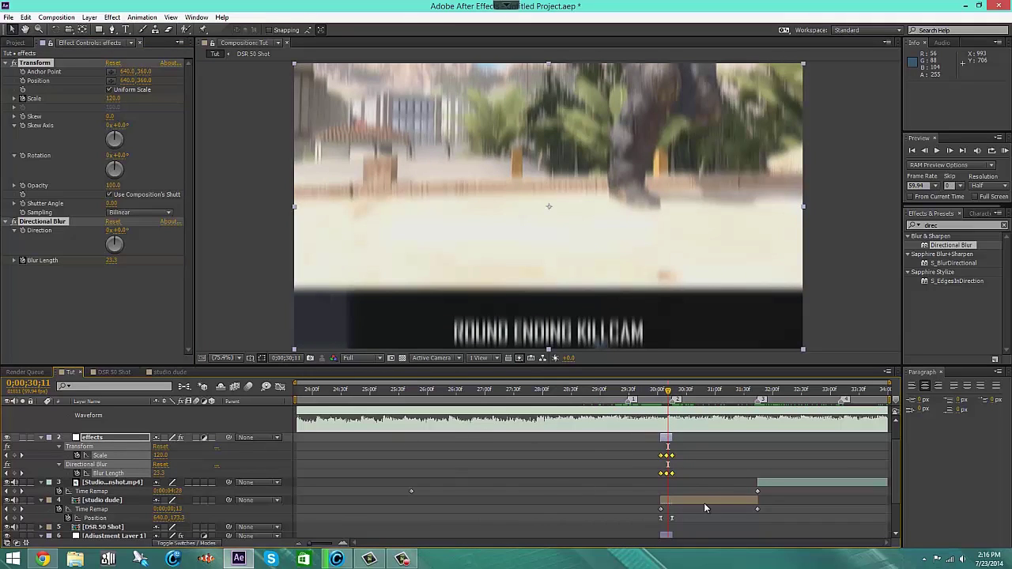
pyautogui.rightClick(667, 473)
pyautogui.moveTo(759, 463)
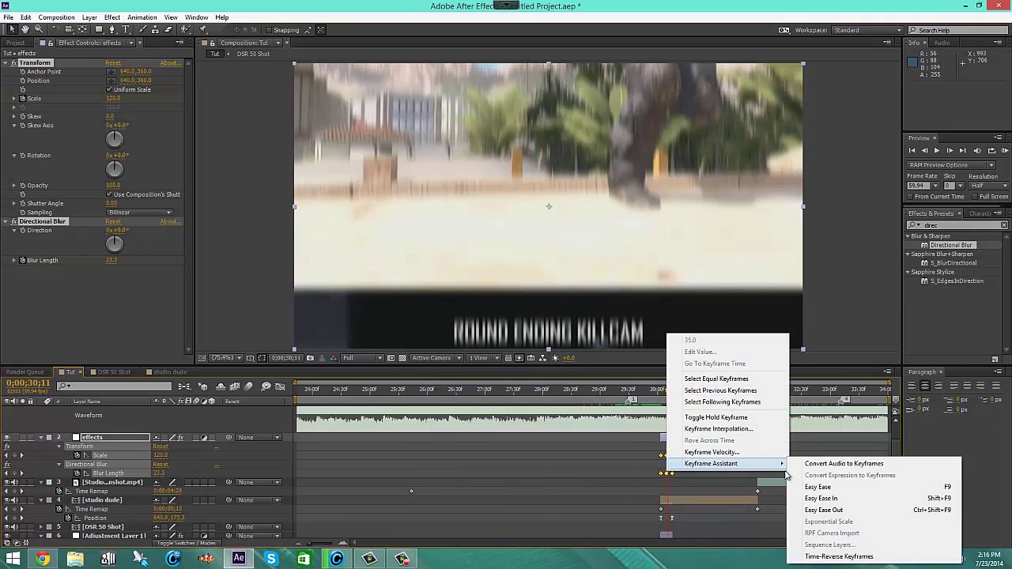
pyautogui.click(818, 486)
# Duplicate the Adjustment Layer 1 that holds the Position slide and place the copy directly above the studio dude layer
pyautogui.click(665, 393)
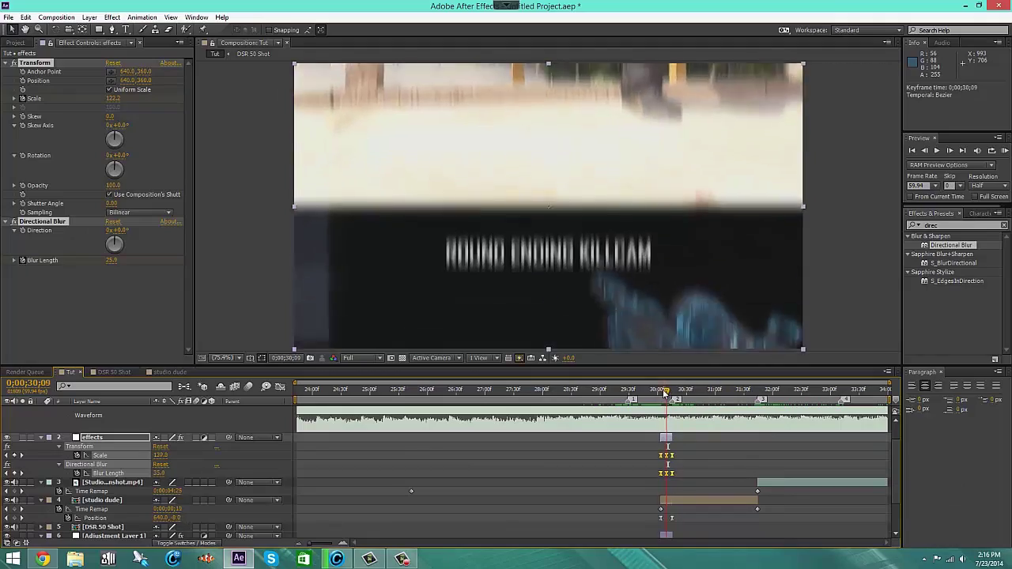
pyautogui.moveTo(665, 393); pyautogui.dragTo(756, 420)
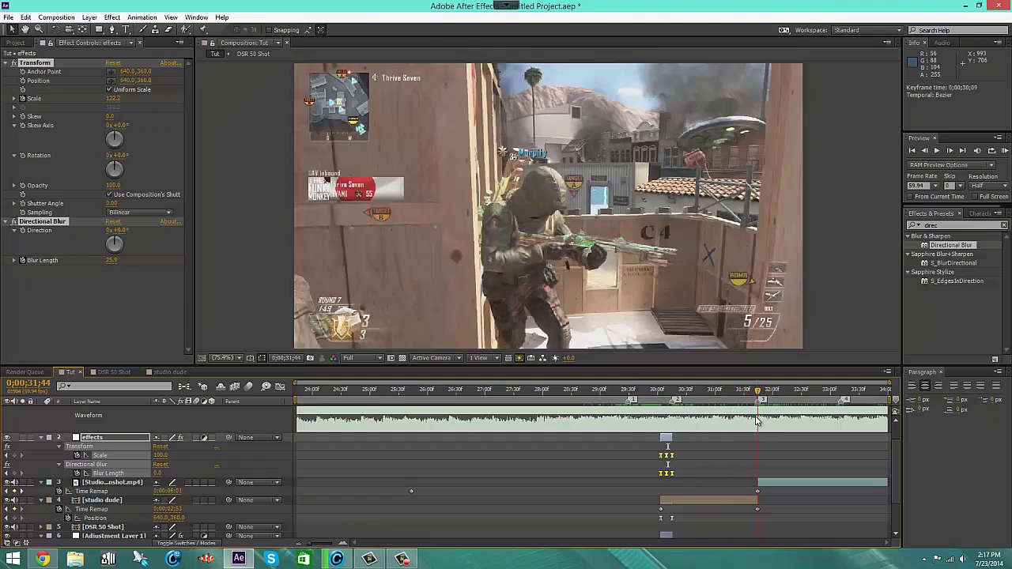
pyautogui.scroll(-3, 737, 460)
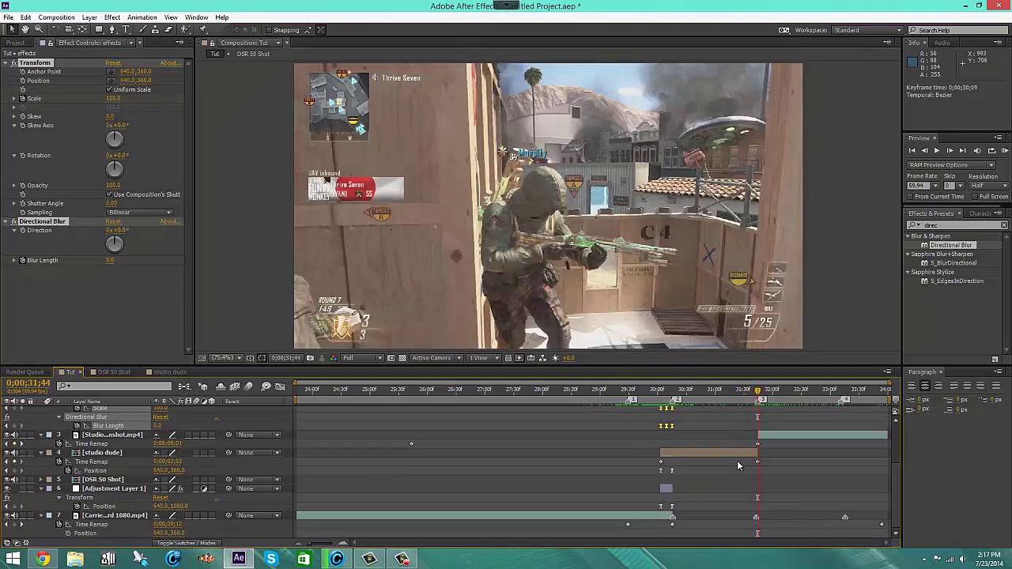
pyautogui.click(665, 491)
pyautogui.hotkey('ctrl', 'd')
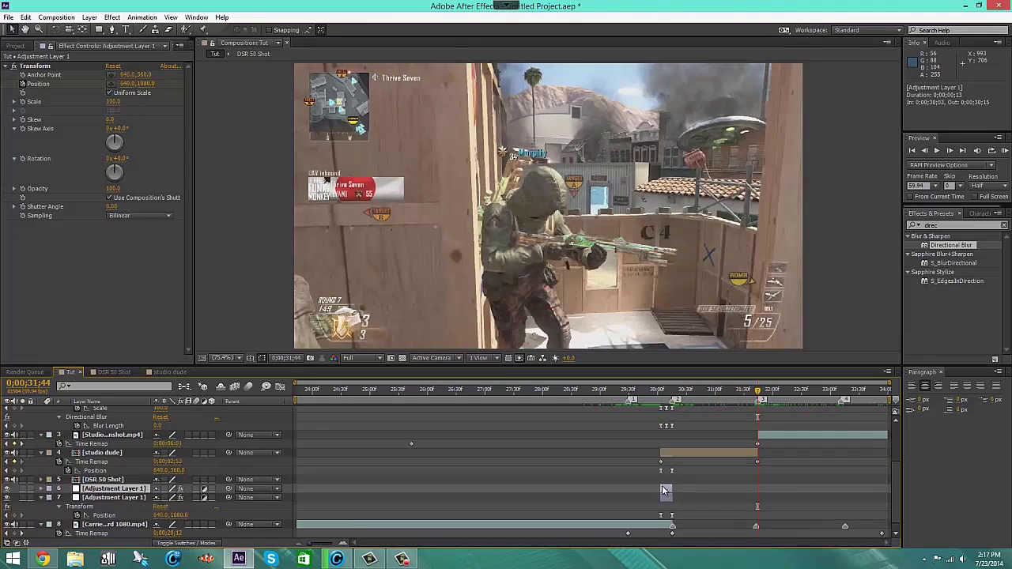
pyautogui.moveTo(103, 488); pyautogui.dragTo(113, 449)
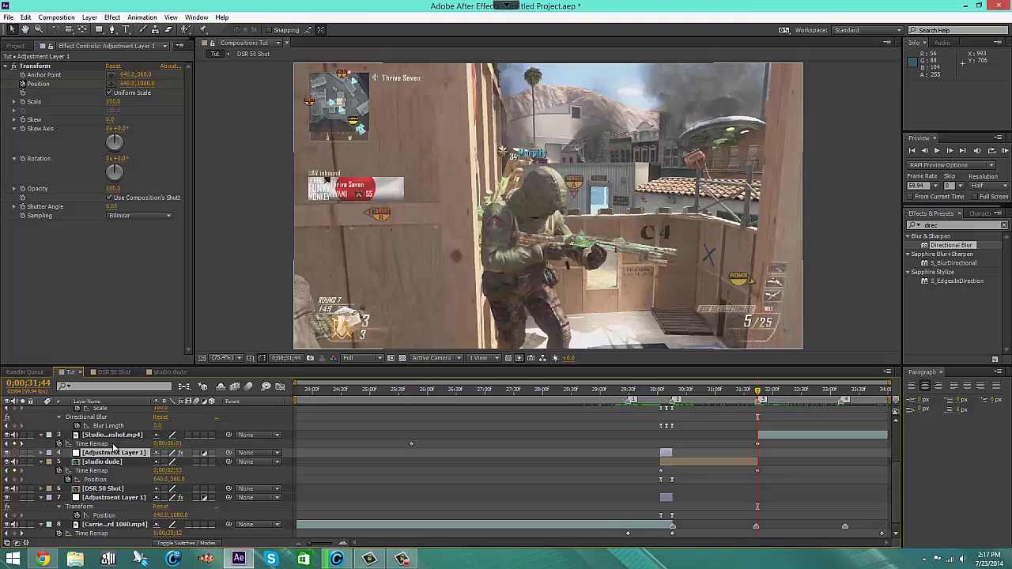
# Move the duplicated Adjustment Layer 1 and the Studio Spawnshot.mp4 layer so both start at 0;00;31;32
pyautogui.hotkey('shift', 'pageup')
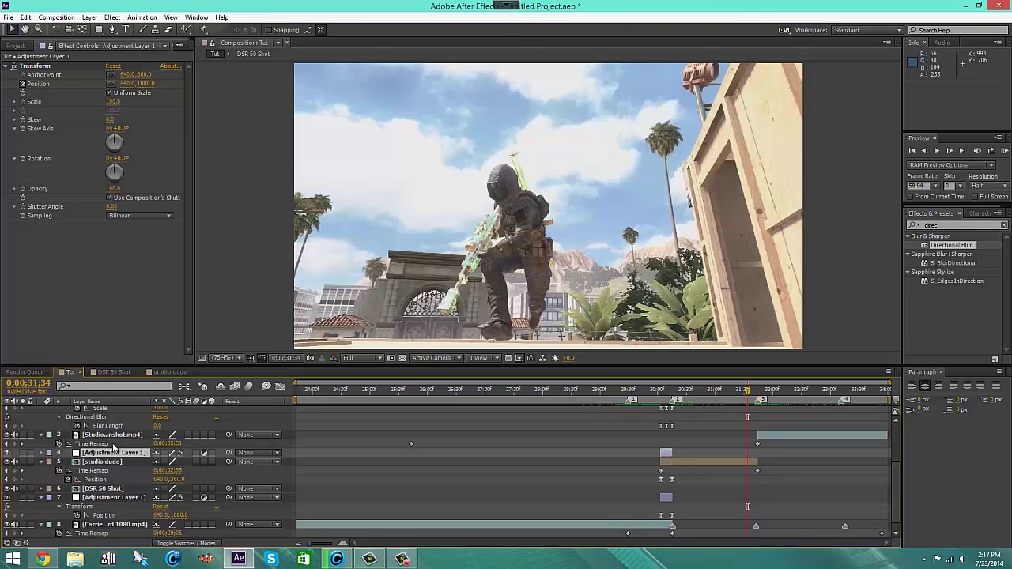
pyautogui.press('pageup')
pyautogui.press('pageup')
pyautogui.press('[')
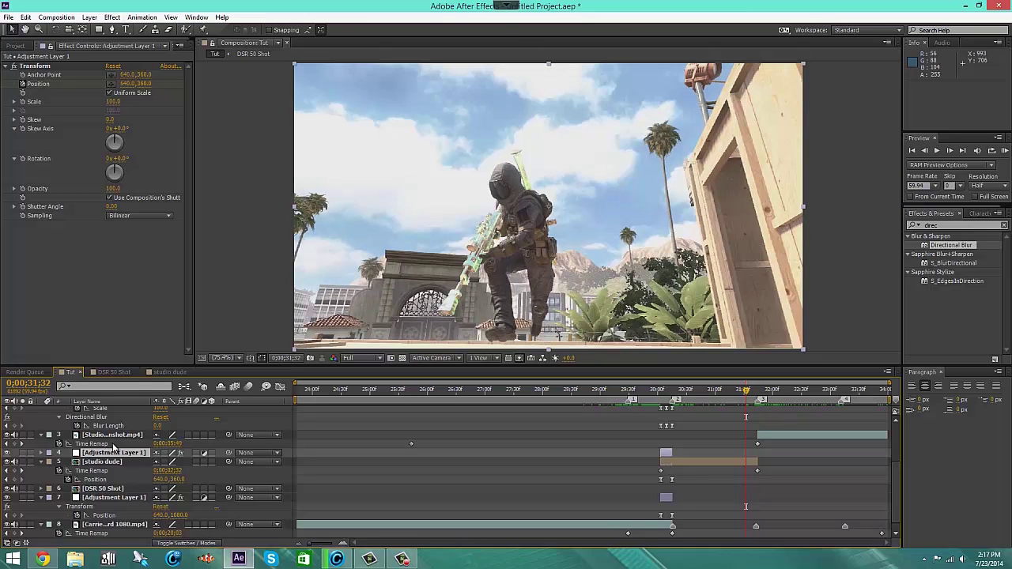
pyautogui.moveTo(745, 391); pyautogui.dragTo(746, 395)
pyautogui.click(770, 436)
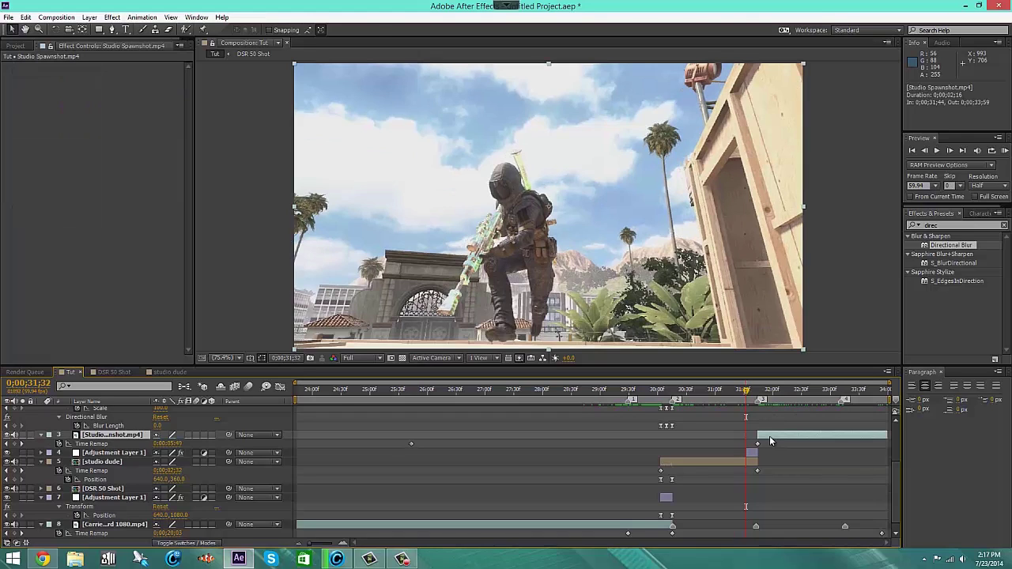
pyautogui.press('[')
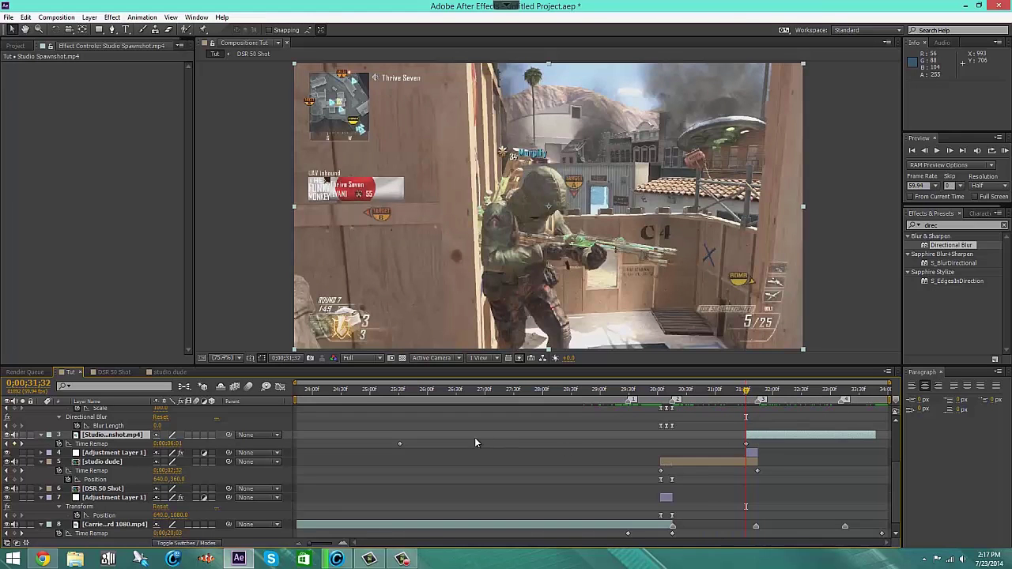
# Keyframe the Studio Spawnshot.mp4 layer's Position at 640, -360 on 0;00;31;32
pyautogui.hotkey('shift', 'p')
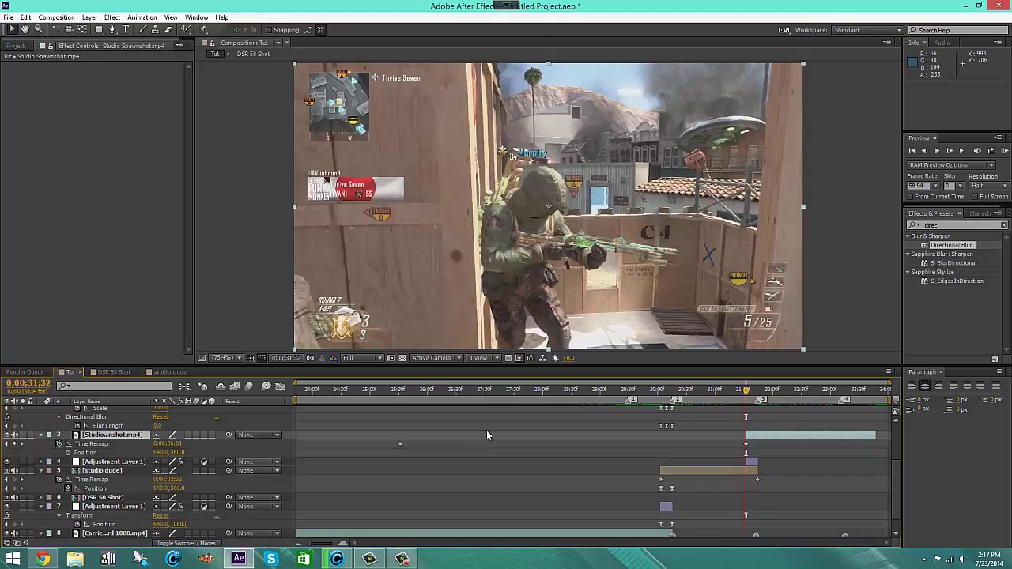
pyautogui.click(69, 455)
pyautogui.click(179, 452)
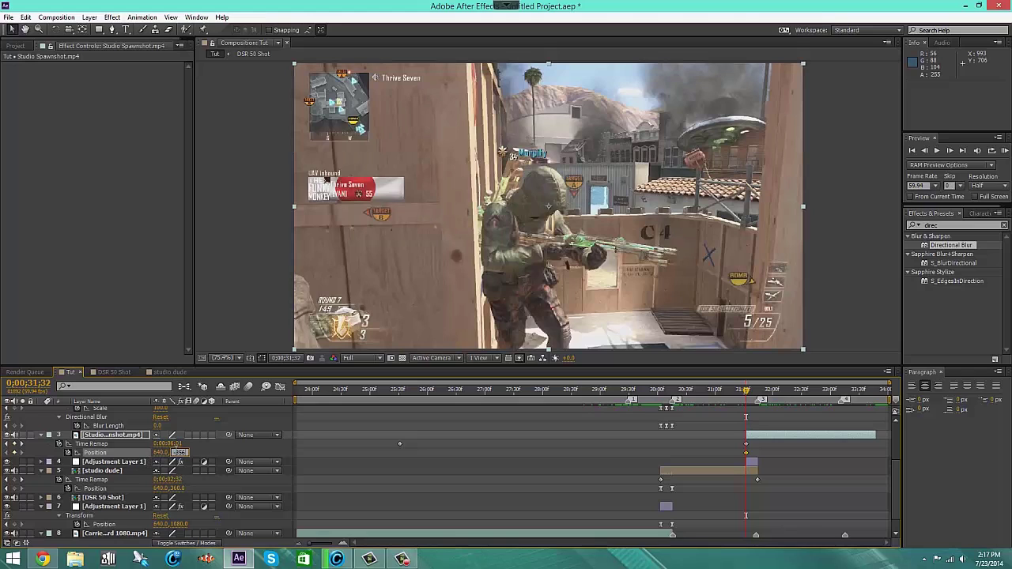
pyautogui.write('-360')
pyautogui.press('Return')
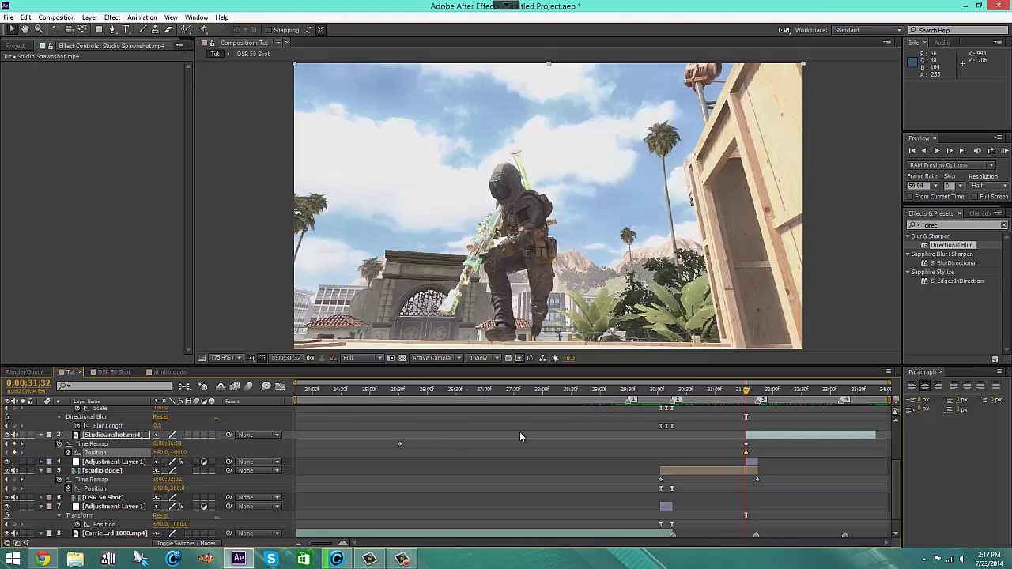
# Keyframe the Studio Spawnshot.mp4 layer's Position at 640, 360 on 0;00;31;44 and Easy Ease both Position keyframes
pyautogui.press('space')
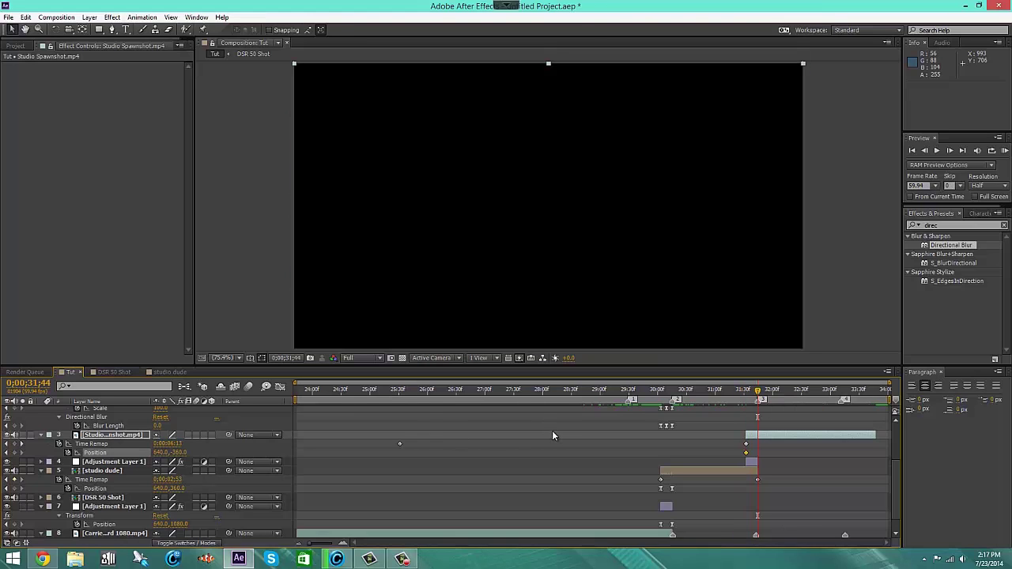
pyautogui.click(180, 452)
pyautogui.write('360')
pyautogui.press('Return')
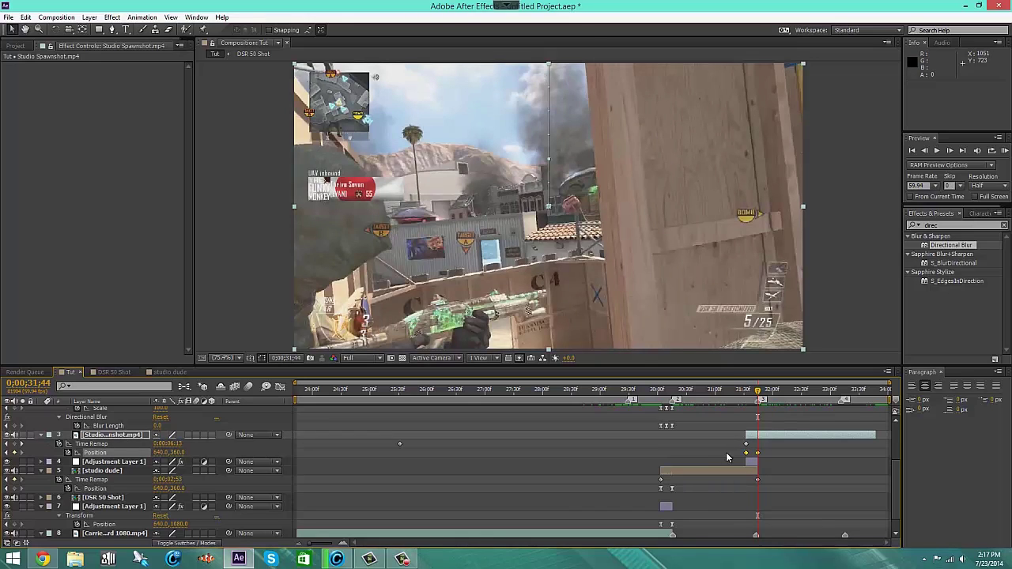
pyautogui.rightClick(745, 453)
pyautogui.moveTo(759, 448)
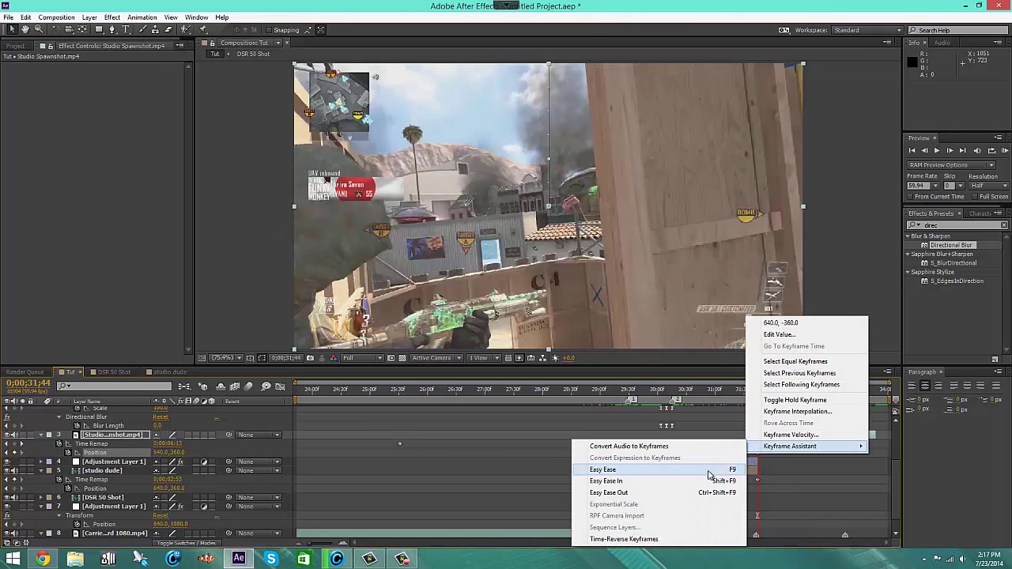
pyautogui.click(705, 470)
# Reveal the duplicated adjustment layer's Position keyframes and check the slide at 0;00;31;37
pyautogui.click(752, 461)
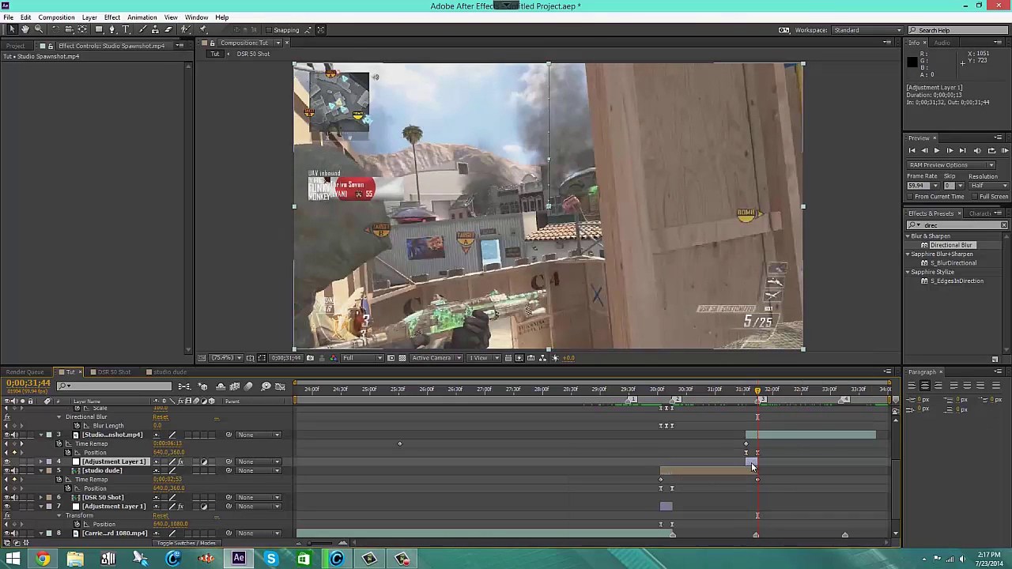
pyautogui.press('p')
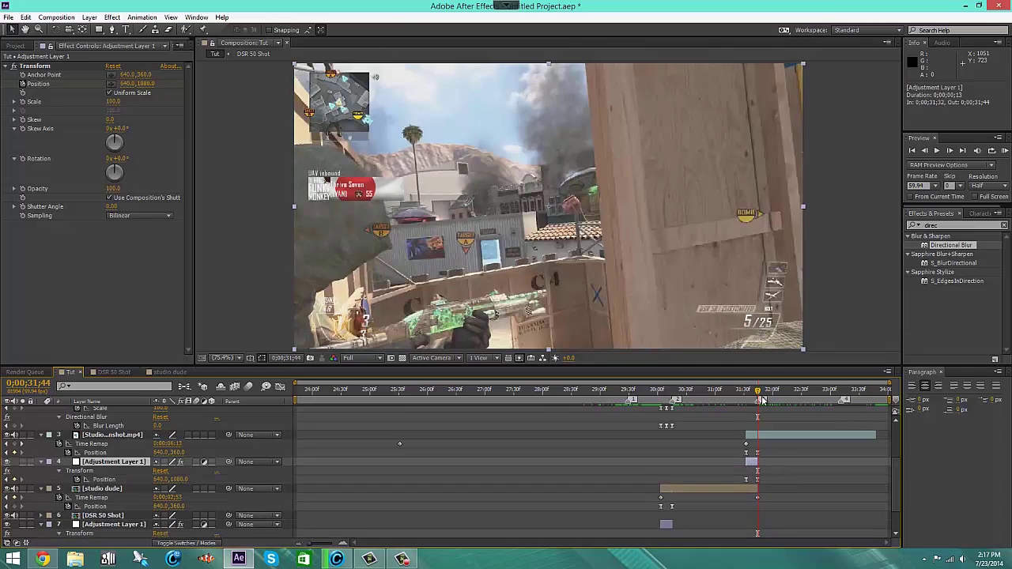
pyautogui.moveTo(758, 393); pyautogui.dragTo(750, 393)
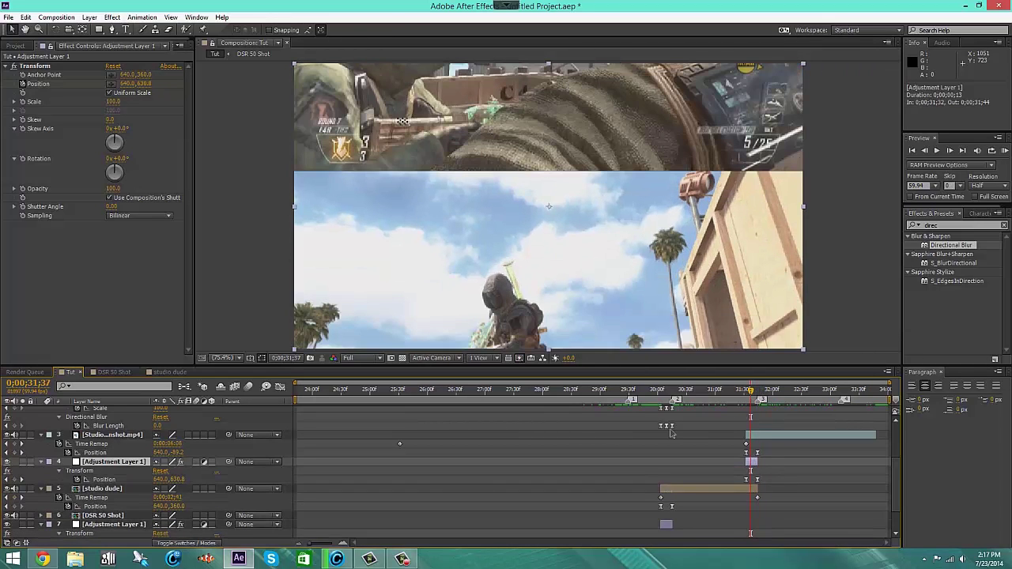
# Duplicate the effects layer and move the copy to start with the Studio Spawnshot.mp4 layer at 0;00;31;32
pyautogui.scroll(3, 680, 435)
pyautogui.click(666, 466)
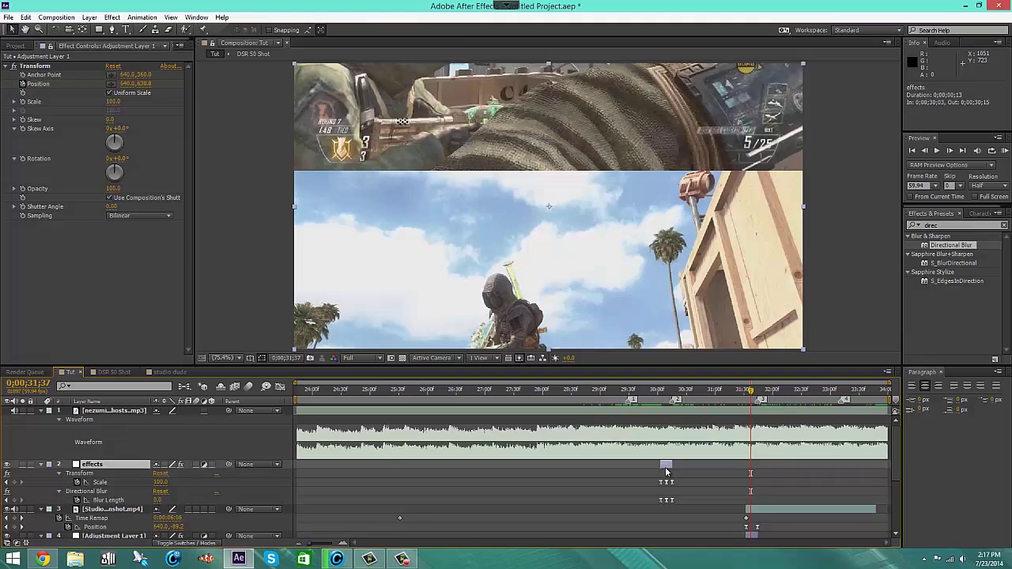
pyautogui.hotkey('ctrl', 'd')
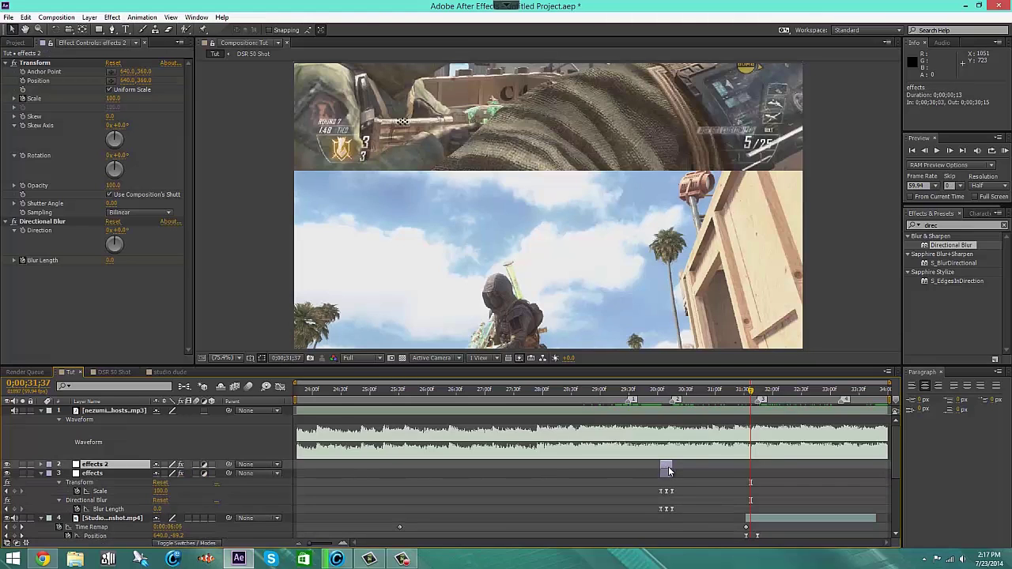
pyautogui.click(778, 518)
pyautogui.press('i')
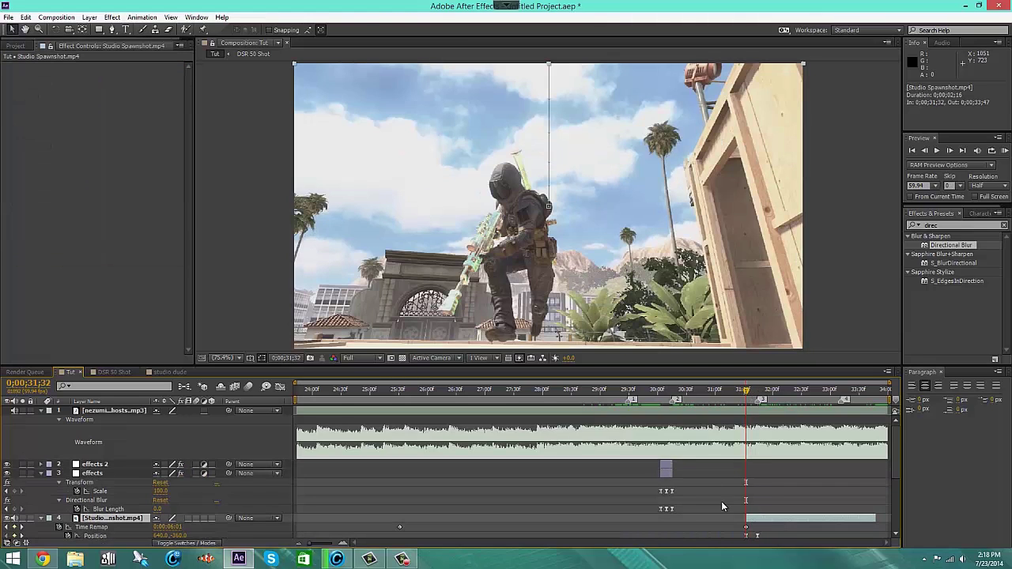
pyautogui.click(668, 464)
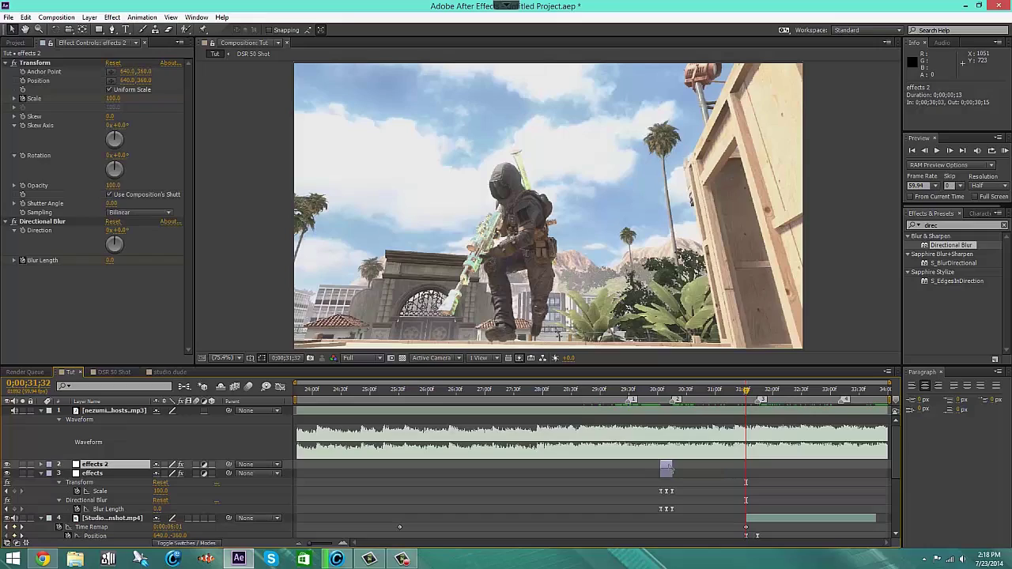
pyautogui.press('[')
# Apply Easy Ease to both Time Remap keyframes of the studio dude layer
pyautogui.moveTo(748, 391); pyautogui.dragTo(681, 443)
pyautogui.scroll(-3, 684, 453)
pyautogui.scroll(-1, 685, 456)
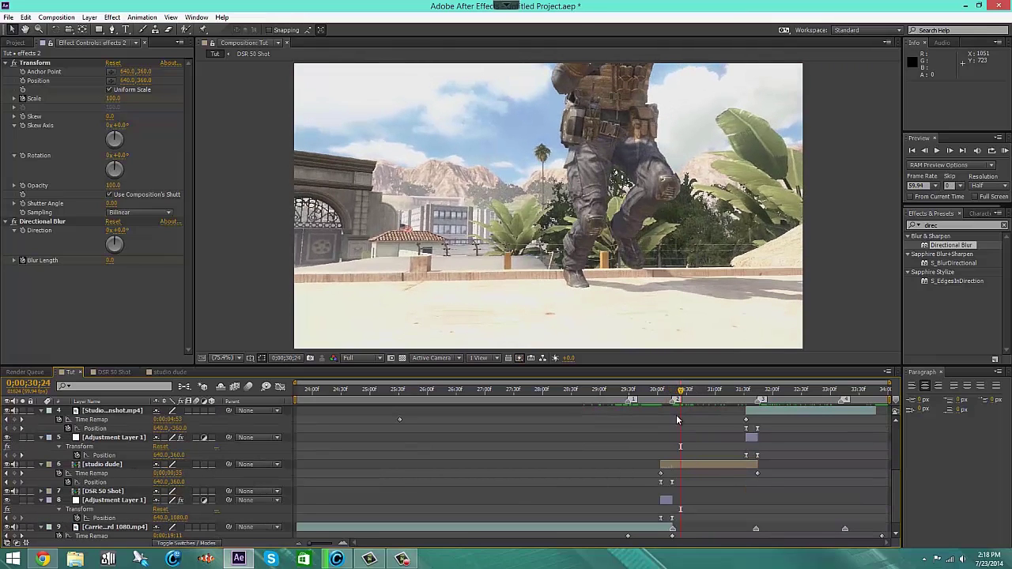
pyautogui.moveTo(681, 393); pyautogui.dragTo(660, 425)
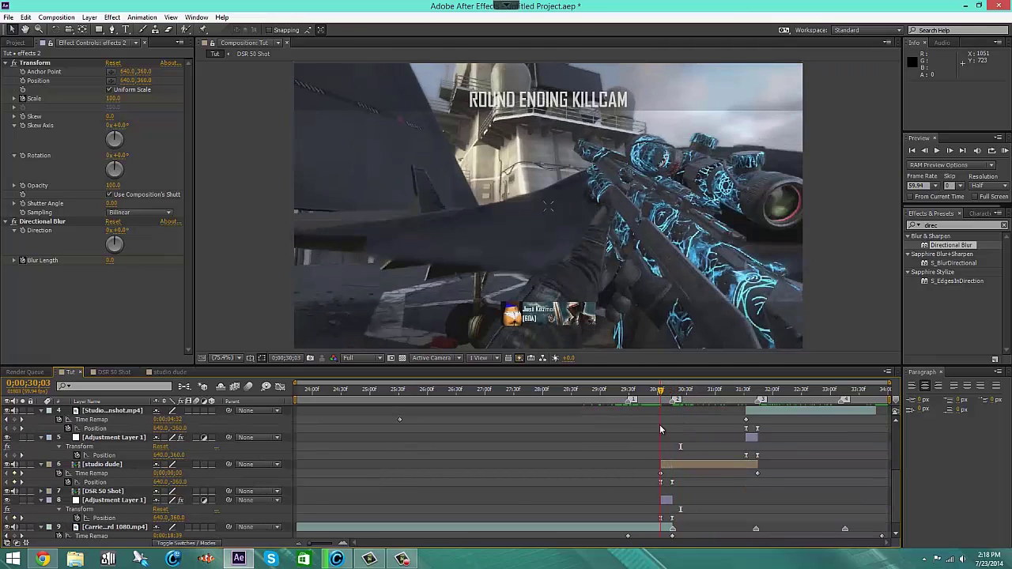
pyautogui.moveTo(651, 472); pyautogui.dragTo(767, 473)
pyautogui.moveTo(652, 462); pyautogui.dragTo(680, 482)
pyautogui.moveTo(785, 474); pyautogui.dragTo(788, 474)
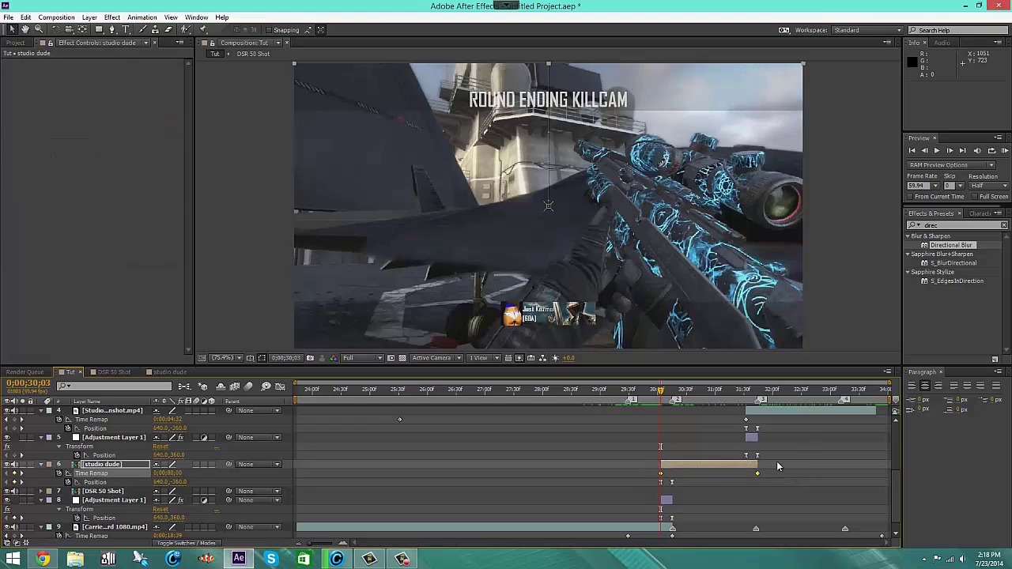
pyautogui.rightClick(756, 473)
pyautogui.moveTo(783, 465)
pyautogui.click(716, 491)
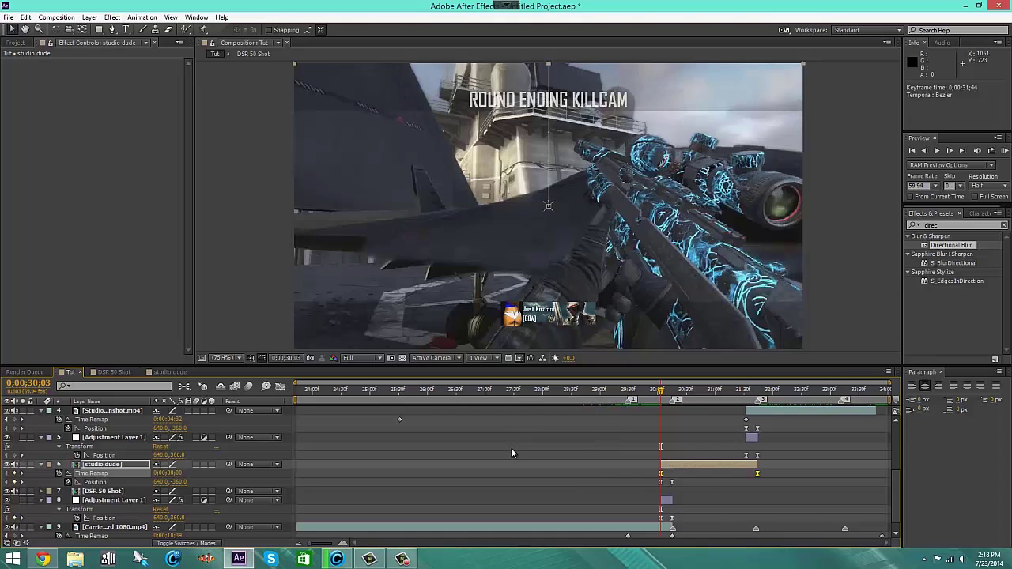
# Keyframe the studio dude layer's Scale at 100% and Rotation at 0° on 0;00;30;03
pyautogui.click(712, 467)
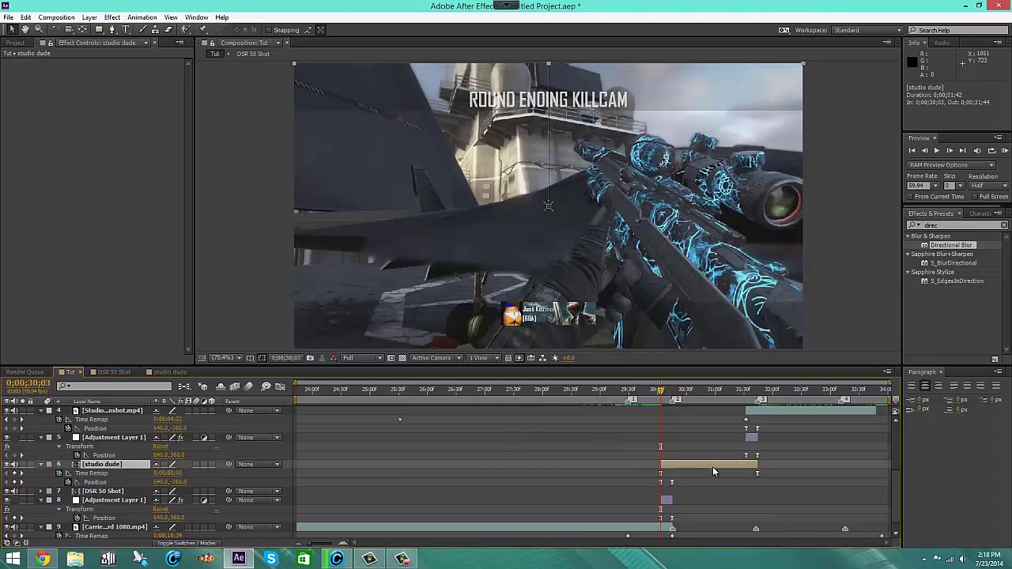
pyautogui.hotkey('shift', 's')
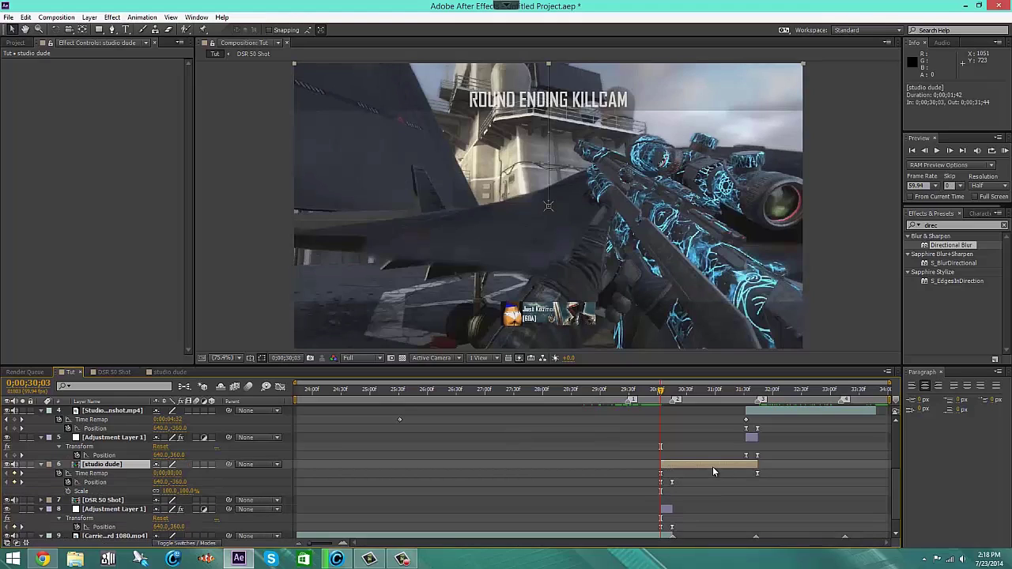
pyautogui.hotkey('shift', 'r')
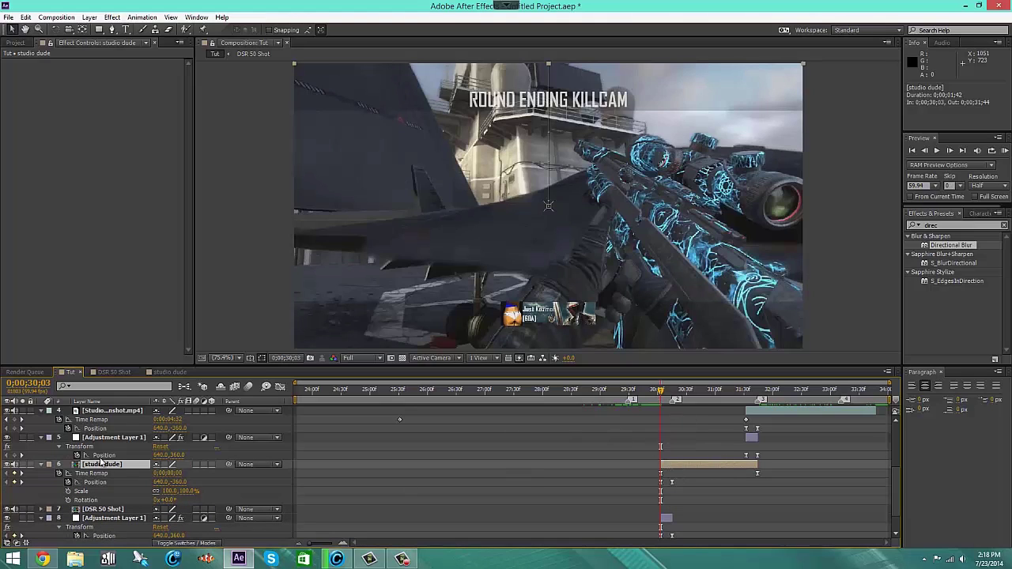
pyautogui.click(68, 500)
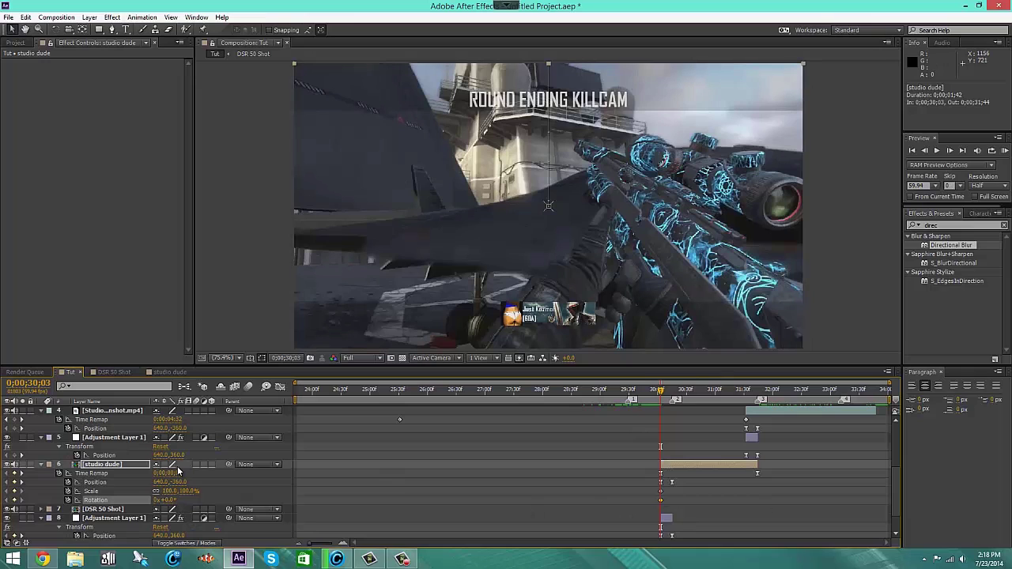
# Keyframe the studio dude layer's Scale at 130% on 0;00;30;15
pyautogui.moveTo(662, 392); pyautogui.dragTo(674, 399)
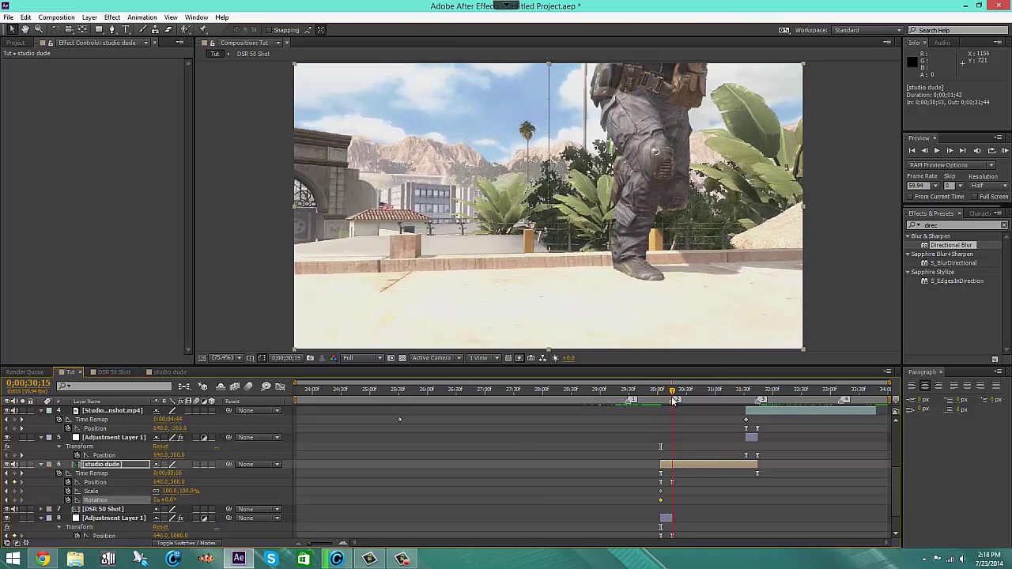
pyautogui.click(167, 491)
pyautogui.write('130')
pyautogui.press('Return')
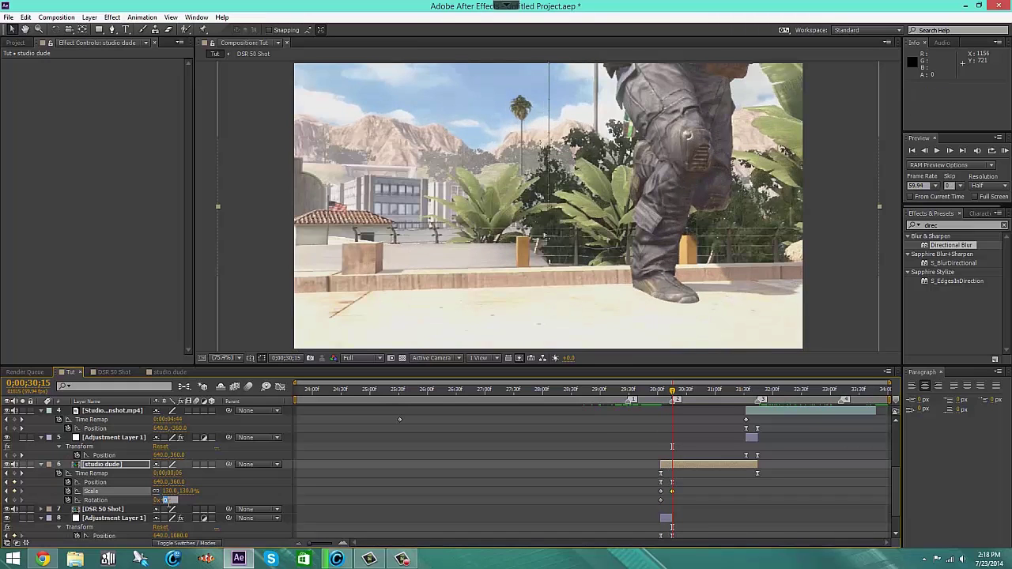
# Keyframe the studio dude layer's Rotation at 6° on 0;00;30;15, and return Scale to 100% and Rotation to 0° on 0;00;31;44
pyautogui.write('6')
pyautogui.press('Return')
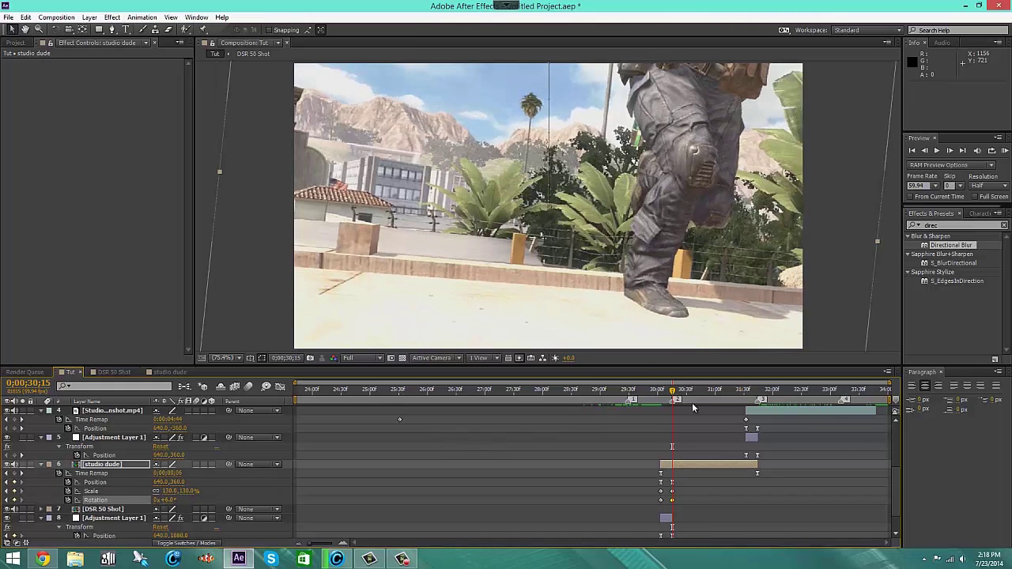
pyautogui.moveTo(673, 393); pyautogui.dragTo(689, 393)
pyautogui.moveTo(741, 397); pyautogui.dragTo(758, 406)
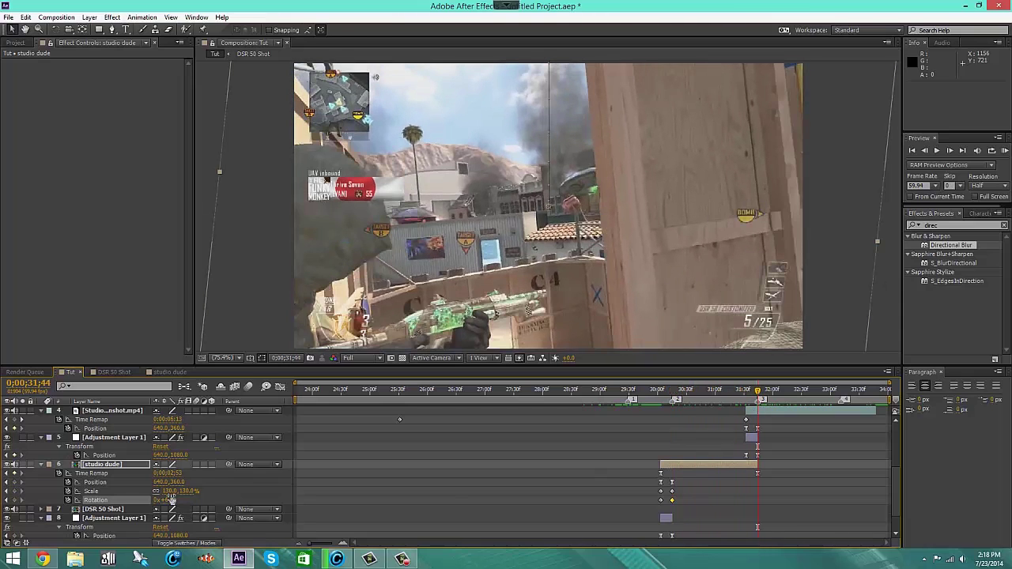
pyautogui.press('Return')
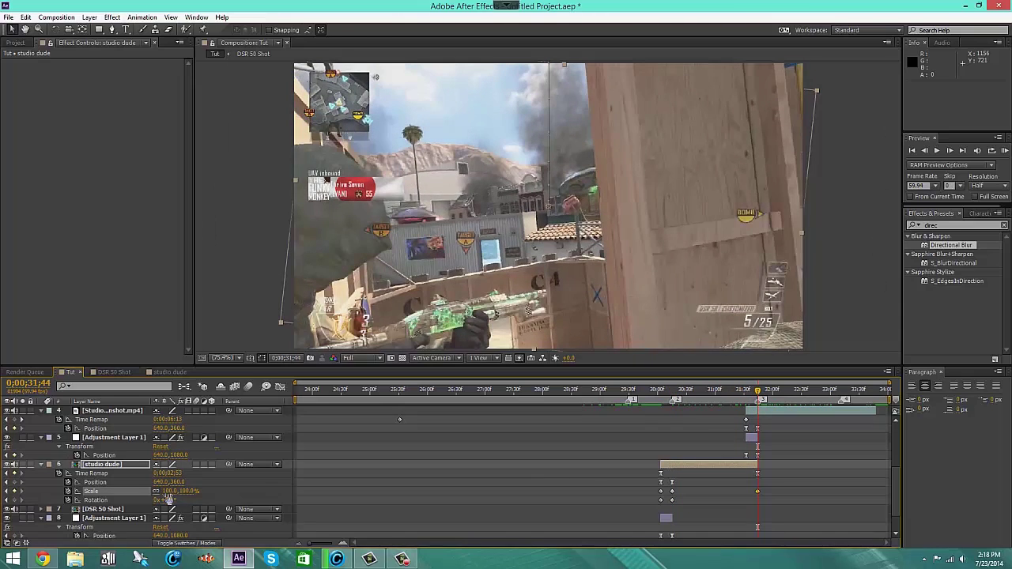
pyautogui.write('0')
pyautogui.press('Return')
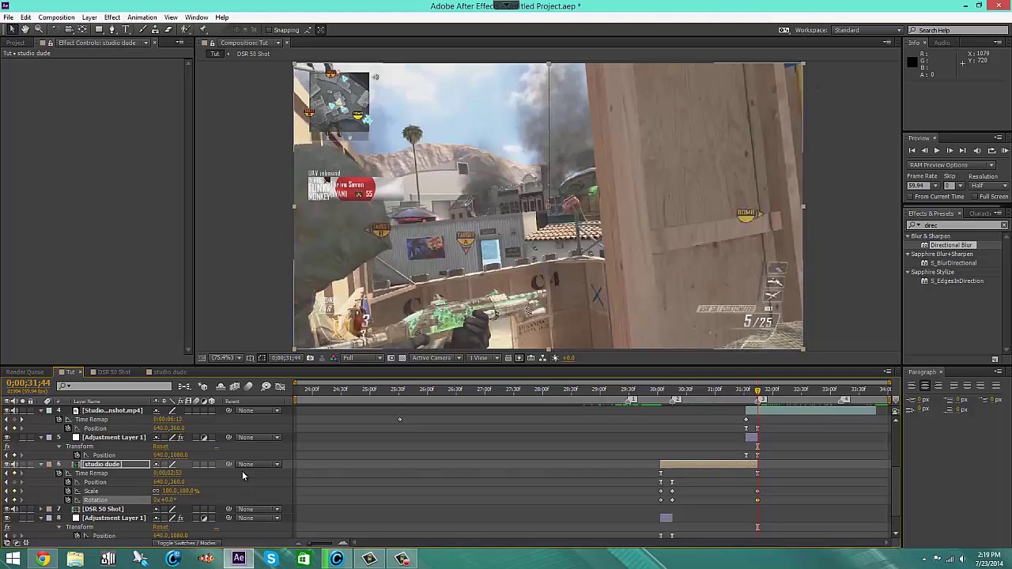
# Shape the studio dude layer's Time Remap curve so it is steep at both end keyframes and flatter in the middle
pyautogui.click(88, 473)
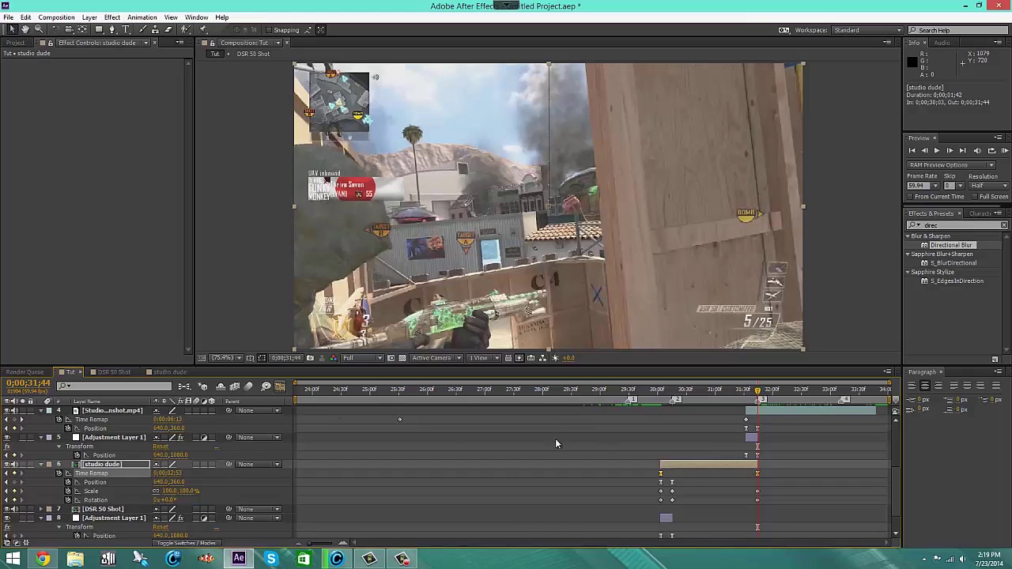
pyautogui.hotkey('shift', 'F3')
pyautogui.click(660, 514)
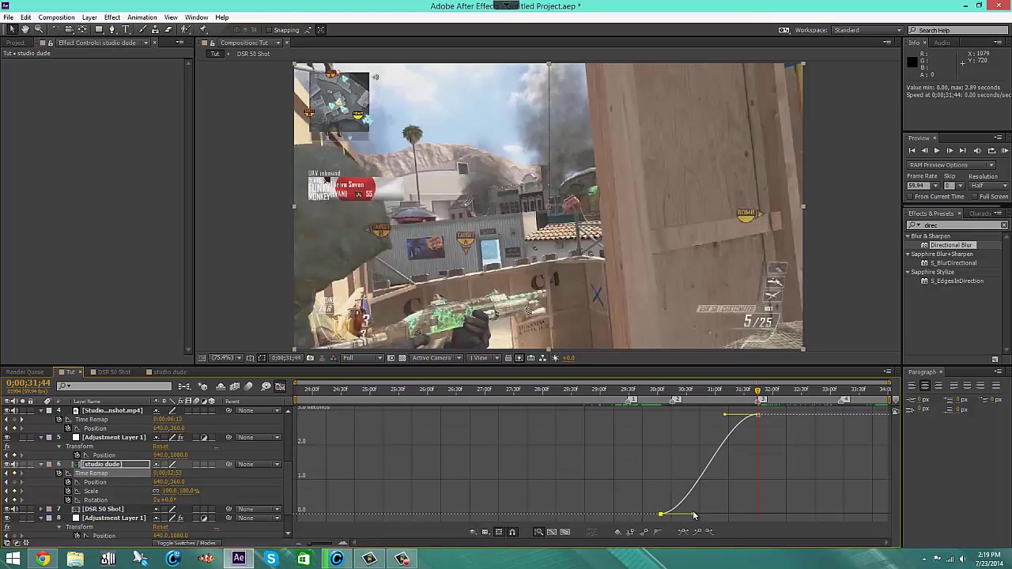
pyautogui.moveTo(691, 516); pyautogui.dragTo(550, 442)
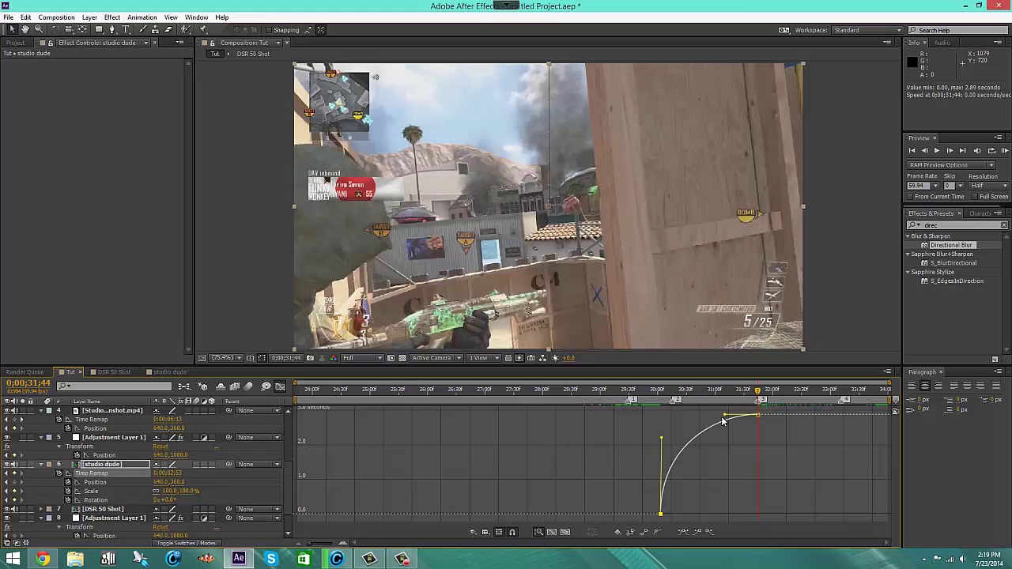
pyautogui.moveTo(737, 433); pyautogui.dragTo(820, 498)
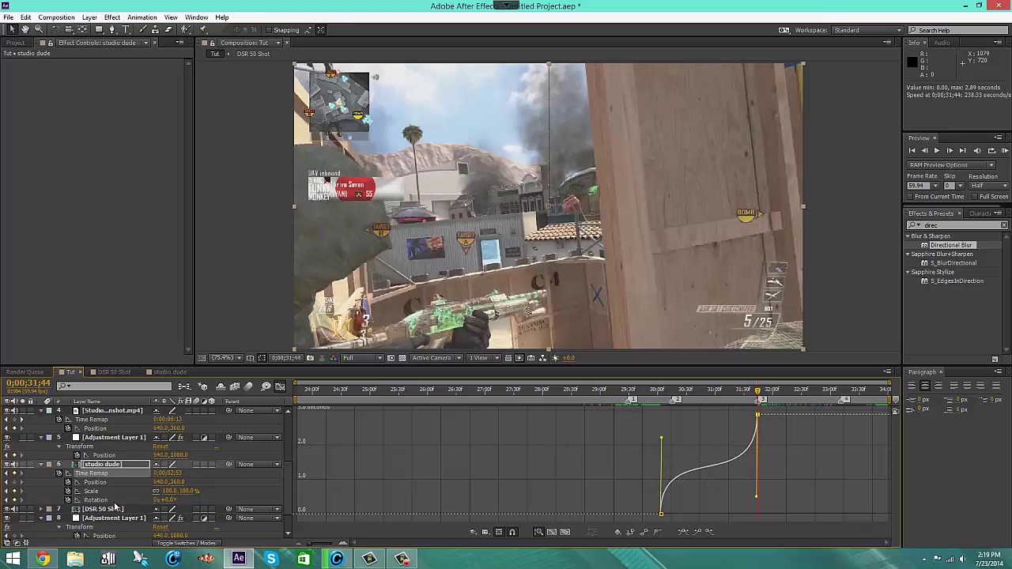
# Apply Easy Ease to all Scale and Rotation keyframes of the studio dude layer
pyautogui.click(91, 491)
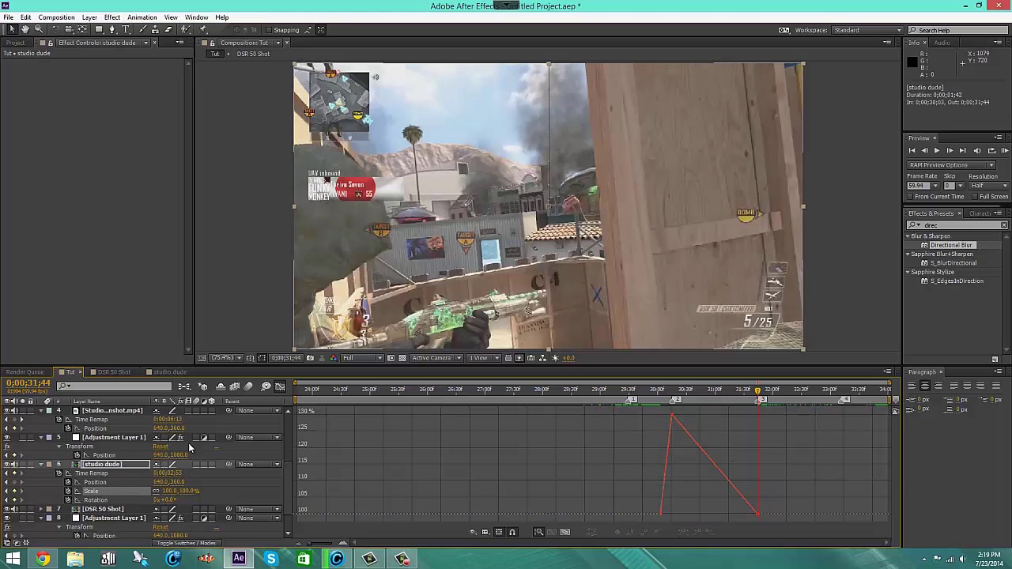
pyautogui.hotkey('shift', 'F3')
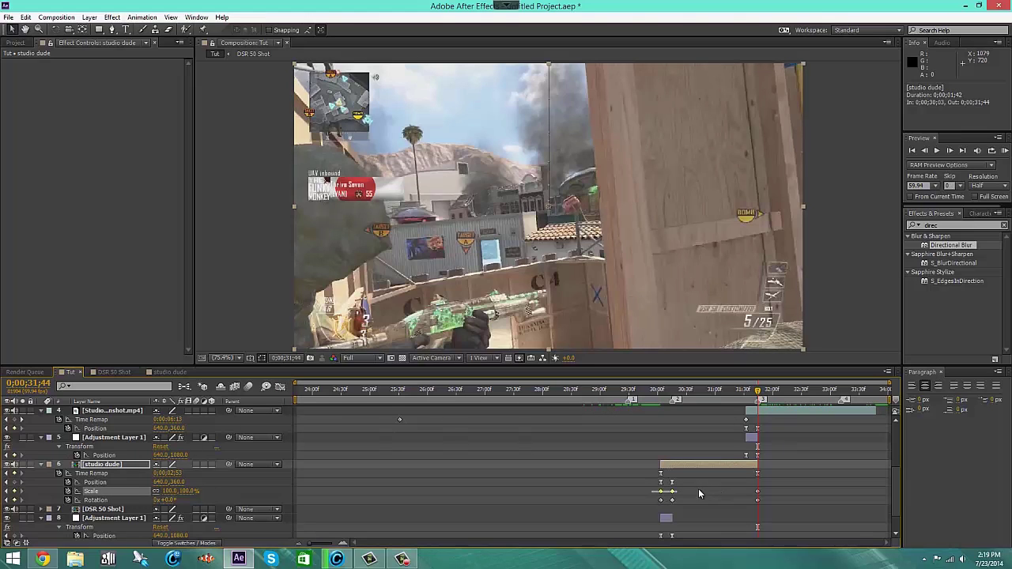
pyautogui.moveTo(699, 487); pyautogui.dragTo(653, 508)
pyautogui.rightClick(758, 499)
pyautogui.moveTo(774, 495)
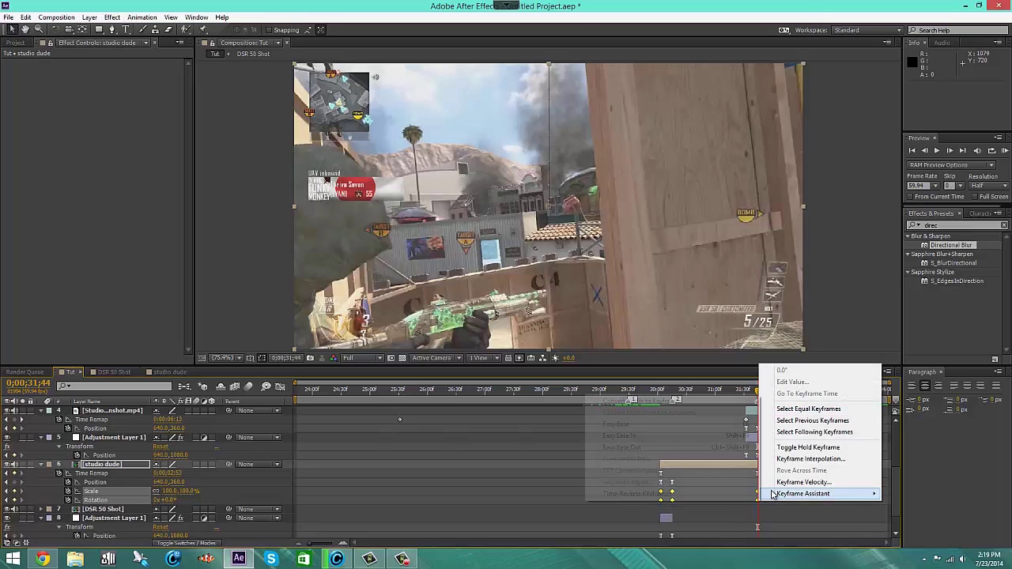
pyautogui.click(692, 427)
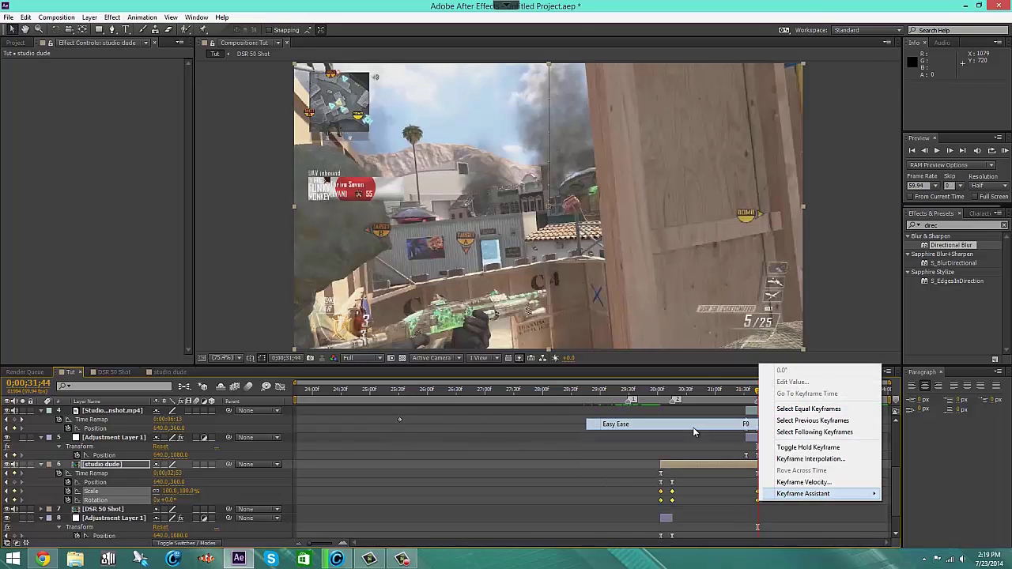
# Reshape the studio dude layer's Scale curve to drop steeply after the 130% peak and again into the last keyframe
pyautogui.click(279, 386)
pyautogui.click(118, 482)
pyautogui.click(95, 491)
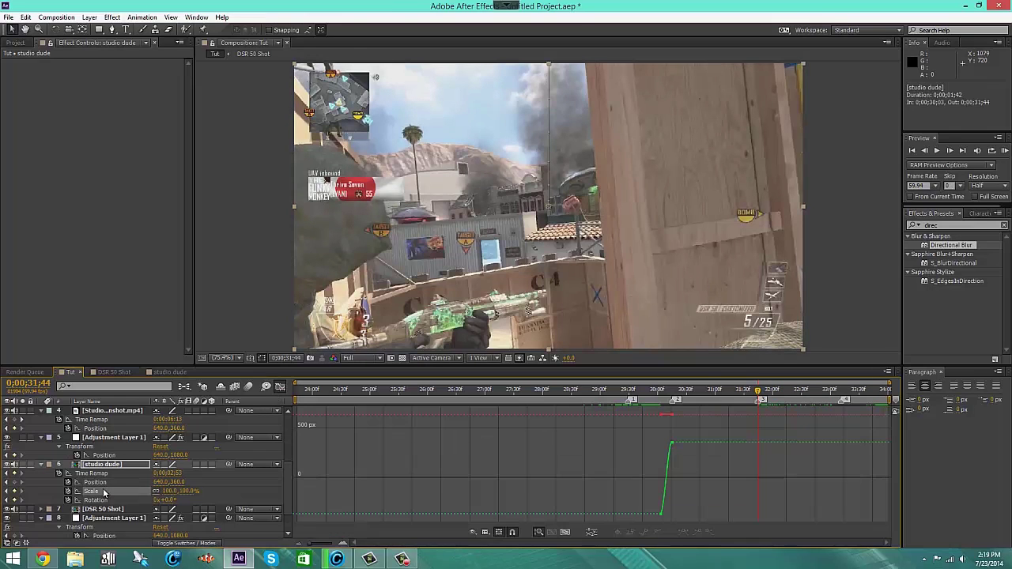
pyautogui.click(696, 427)
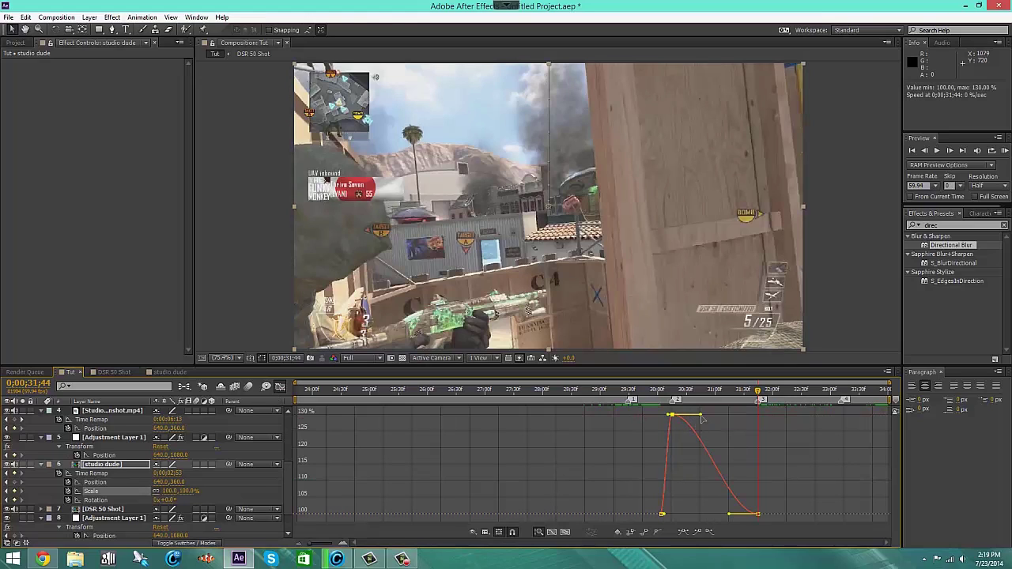
pyautogui.moveTo(643, 489); pyautogui.dragTo(598, 498)
pyautogui.moveTo(731, 514); pyautogui.dragTo(771, 435)
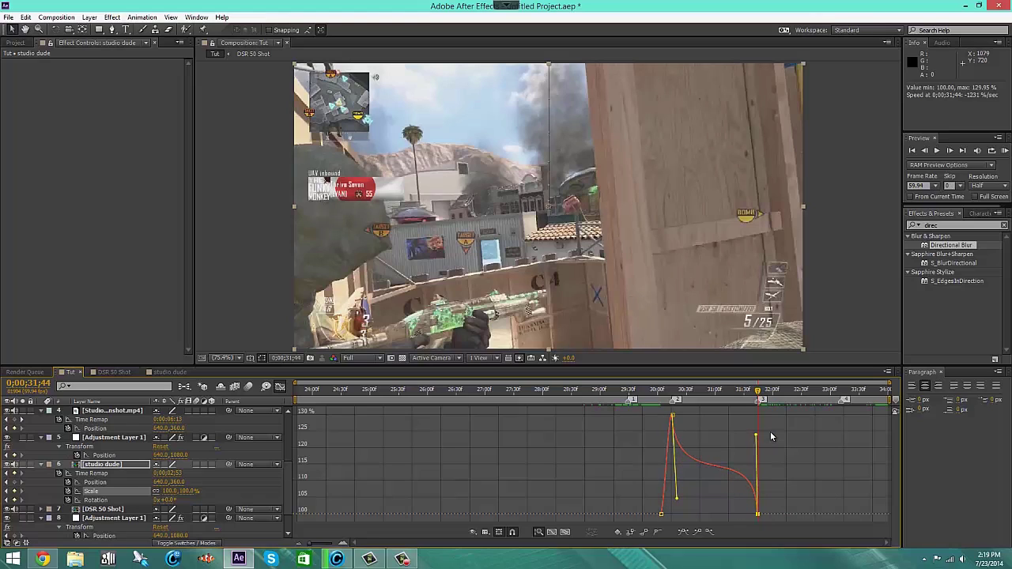
# Reshape the studio dude layer's Rotation curve to fall steeply after the 6° peak, and return to the layer bar view
pyautogui.click(96, 501)
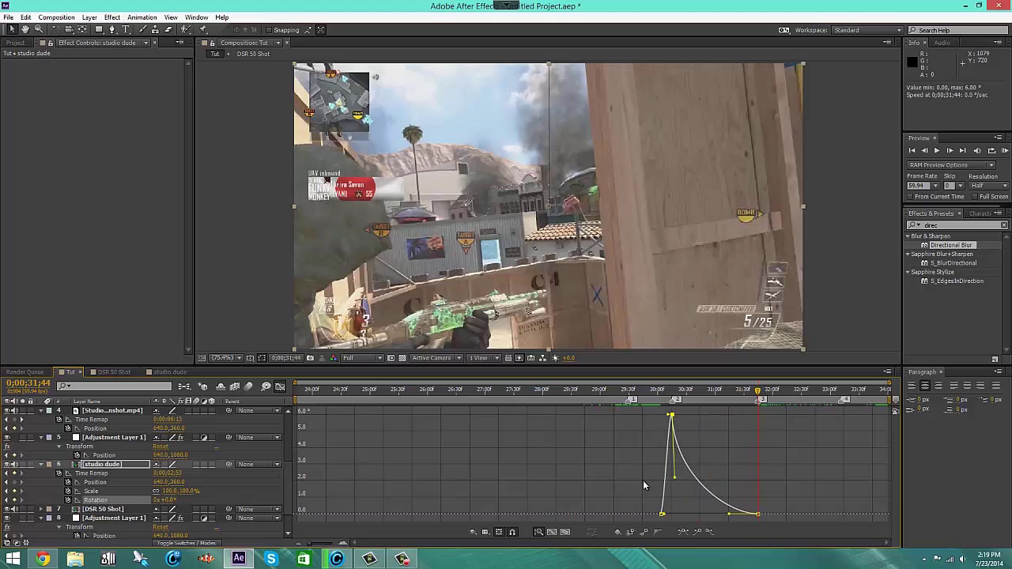
pyautogui.moveTo(675, 477); pyautogui.dragTo(674, 497)
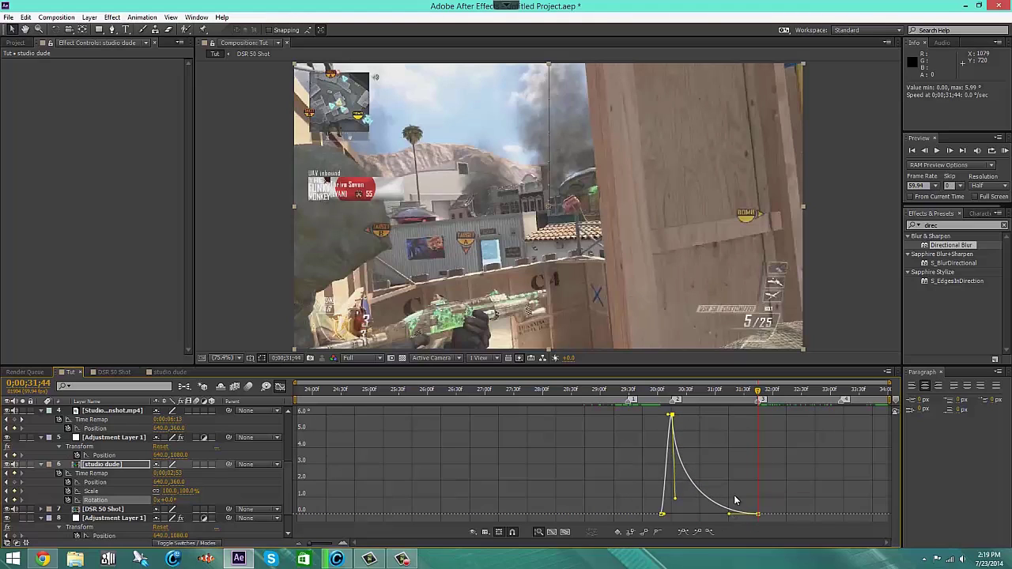
pyautogui.click(110, 467)
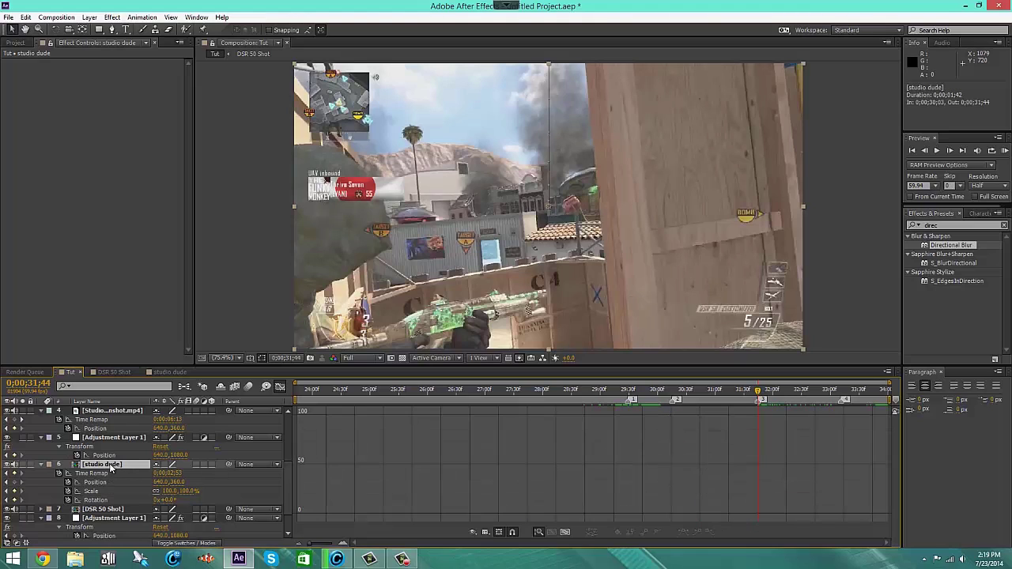
pyautogui.click(280, 386)
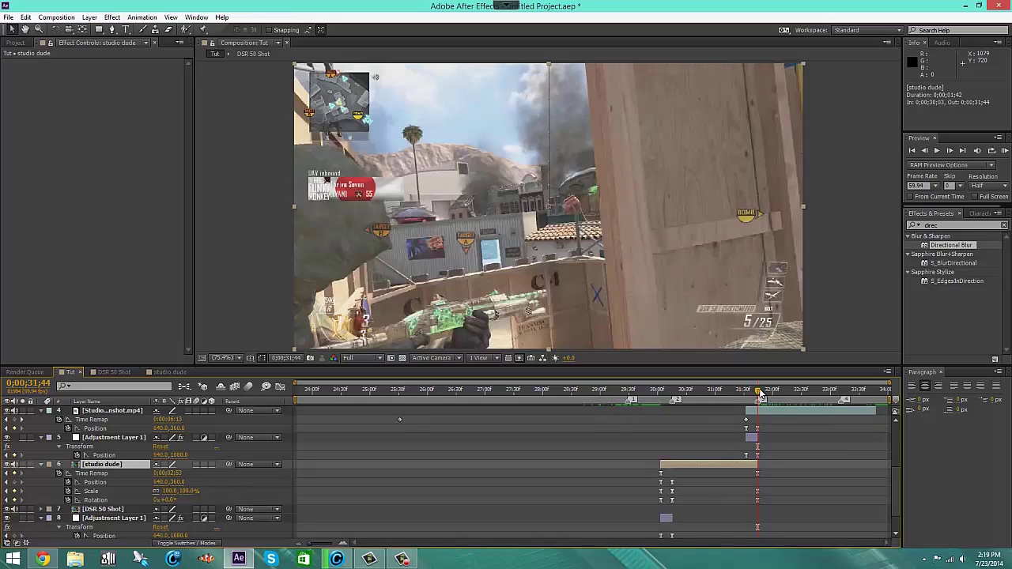
# Add the DSR 50 Shot composition above the Carrier Blackbird 1080.mp4 layer, starting at 0;00;29;29
pyautogui.moveTo(757, 393); pyautogui.dragTo(567, 391)
pyautogui.scroll(-2, 616, 445)
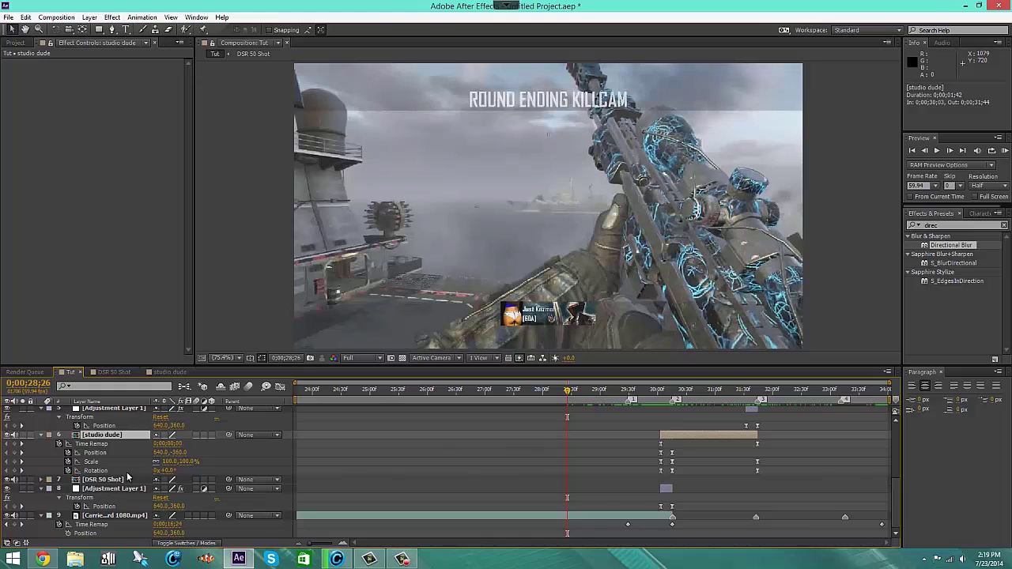
pyautogui.click(15, 42)
pyautogui.moveTo(36, 148); pyautogui.dragTo(254, 496)
pyautogui.press('space')
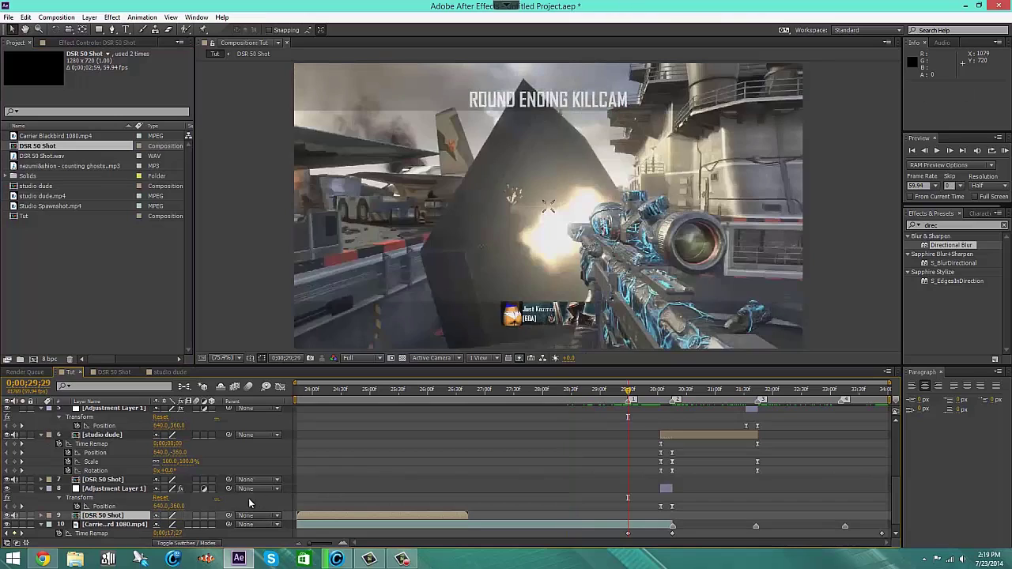
pyautogui.press('[')
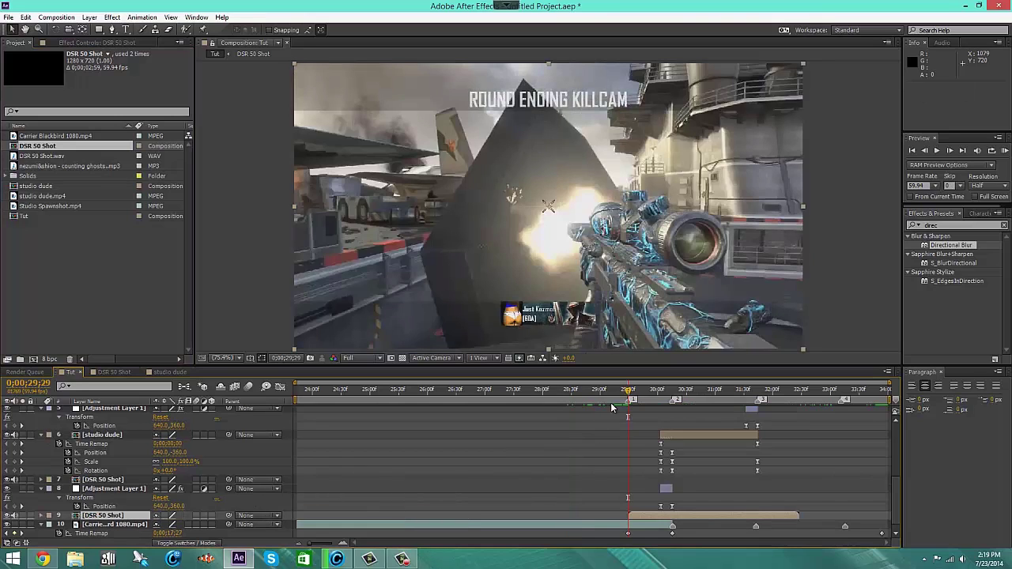
# Start the work area at 0;00;28;25 and run a RAM preview of the transitions
pyautogui.click(662, 452)
pyautogui.click(567, 395)
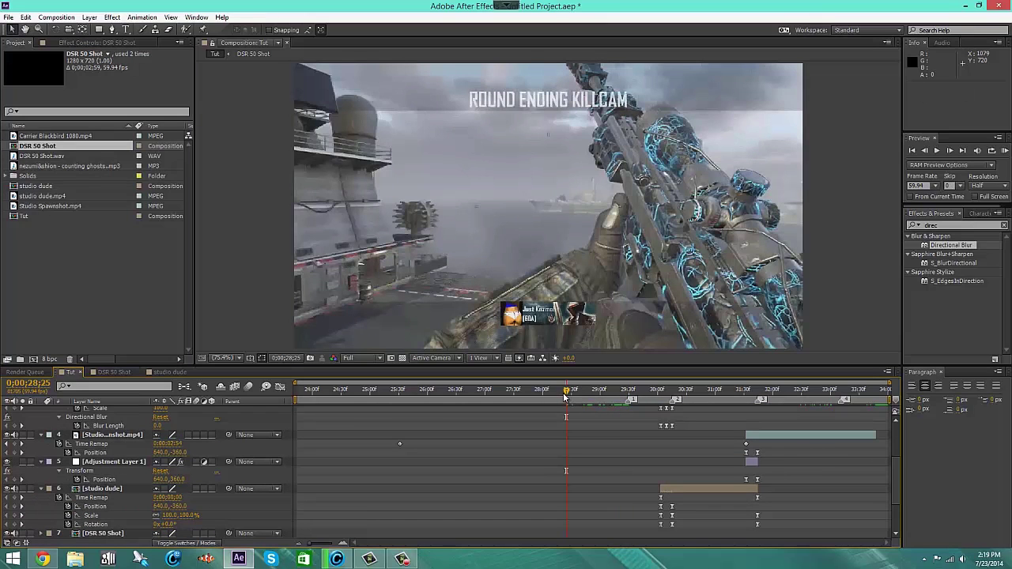
pyautogui.scroll(2, 564, 395)
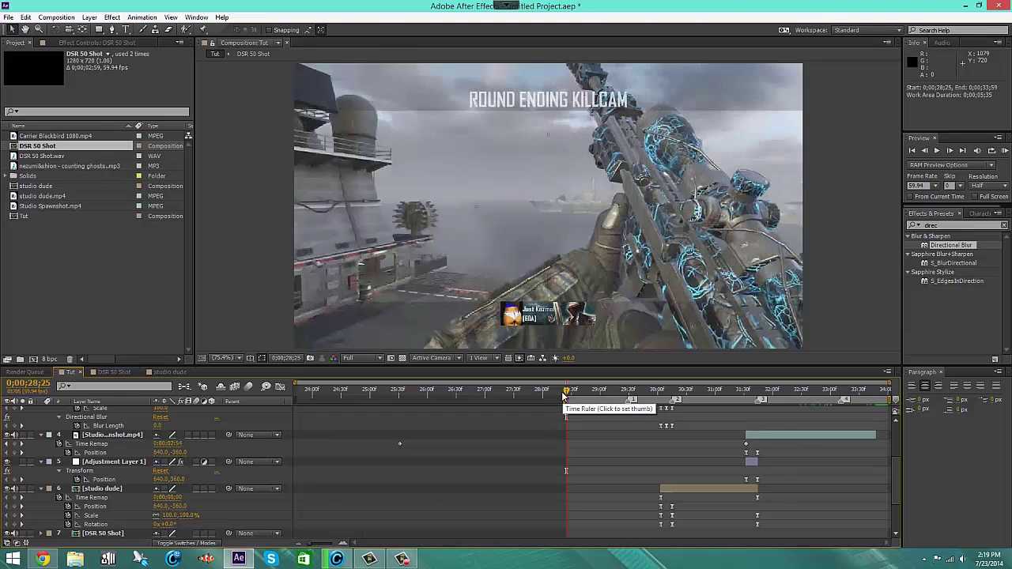
pyautogui.press('KP_0')
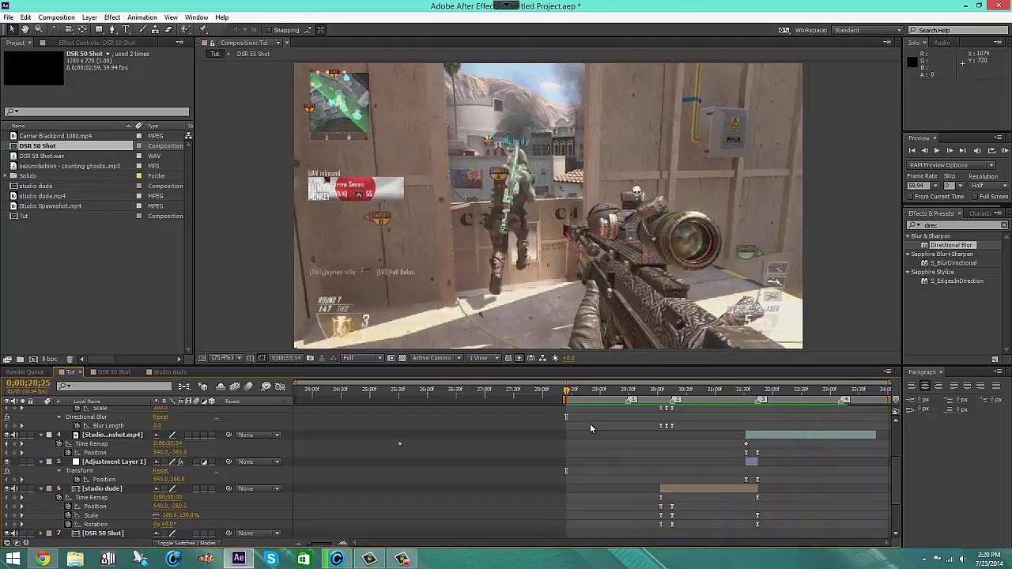
# Play the sequence from the added DSR 50 Shot layer's start at 0;00;29;29 through the studio clips
pyautogui.moveTo(566, 390); pyautogui.dragTo(626, 438)
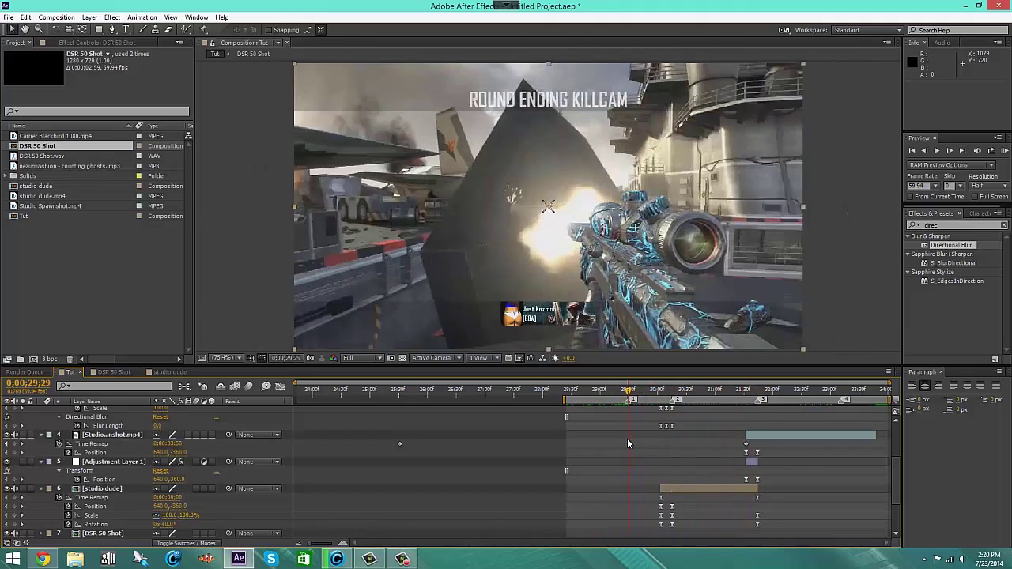
pyautogui.scroll(3, 668, 474)
pyautogui.scroll(-3, 667, 460)
pyautogui.scroll(-3, 667, 461)
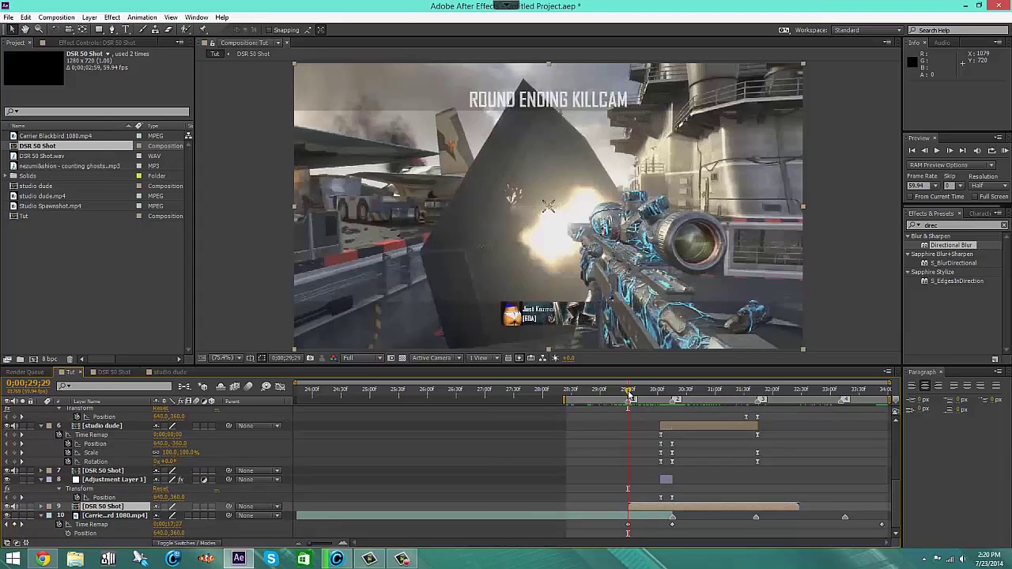
pyautogui.press('space')
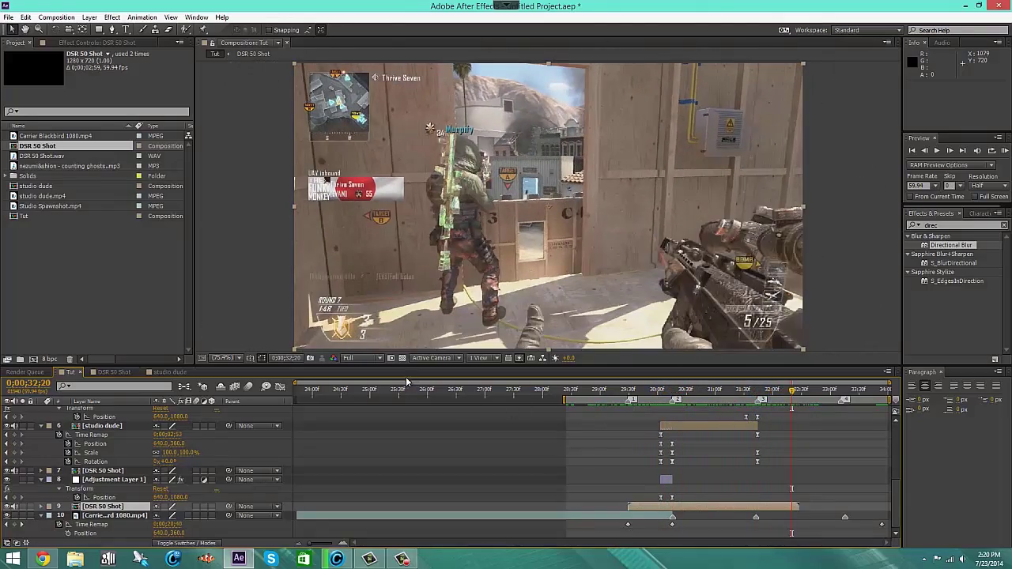
pyautogui.click(399, 560)
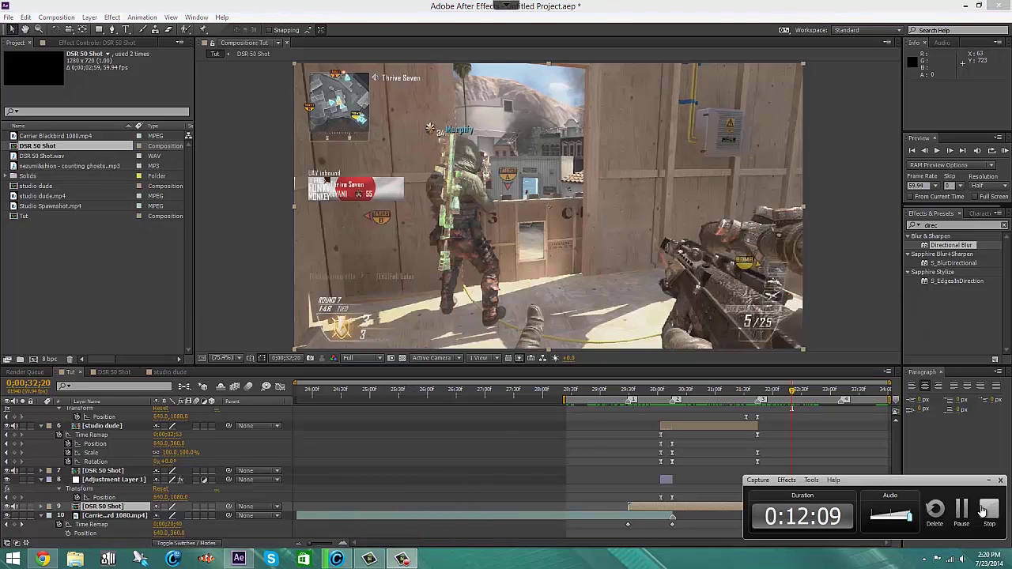